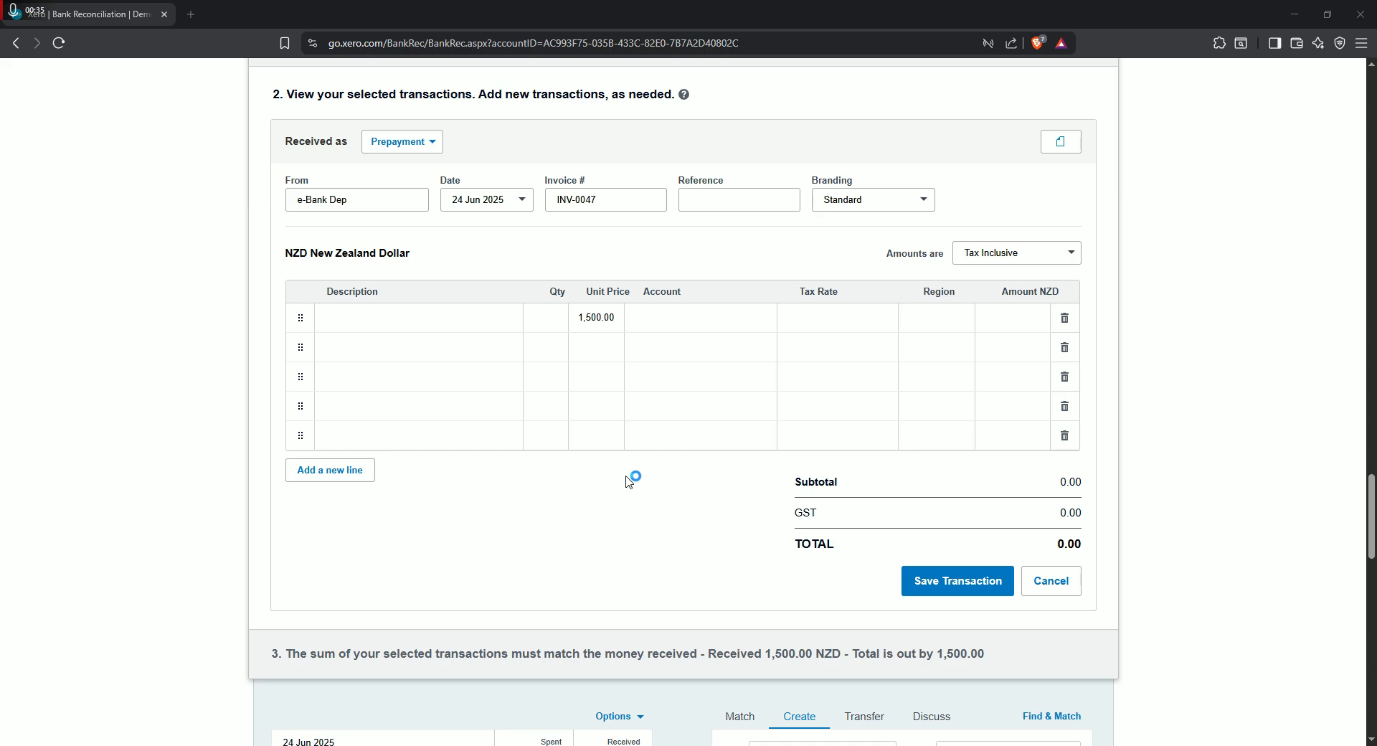
- Set the 1,500.00 e-Bank Dep transaction to be received as an Overpayment
{"action": "scroll", "coordinate": [594, 462], "scroll_direction": "up", "scroll_amount": 2}
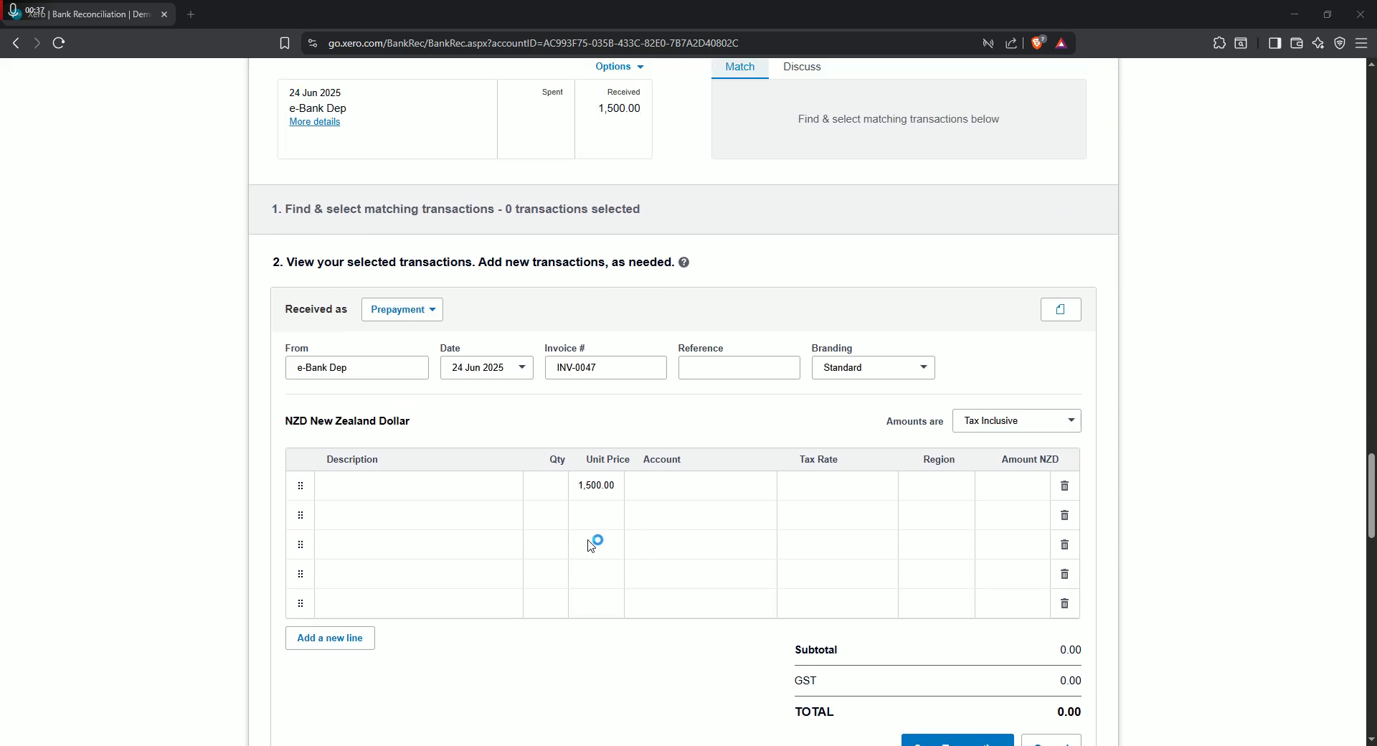
{"action": "scroll", "coordinate": [534, 495], "scroll_direction": "down", "scroll_amount": 2}
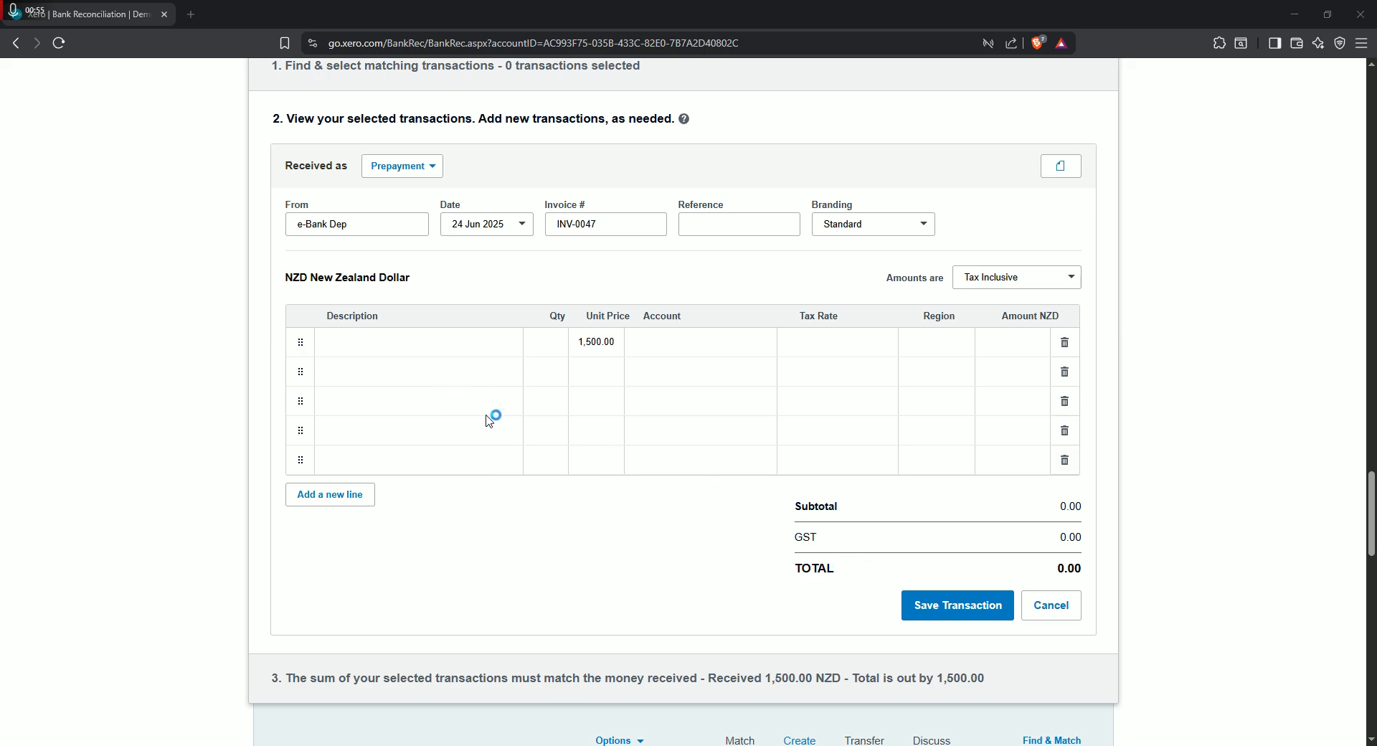
{"action": "scroll", "coordinate": [654, 508], "scroll_direction": "up", "scroll_amount": 2}
{"action": "scroll", "coordinate": [667, 513], "scroll_direction": "up", "scroll_amount": 4}
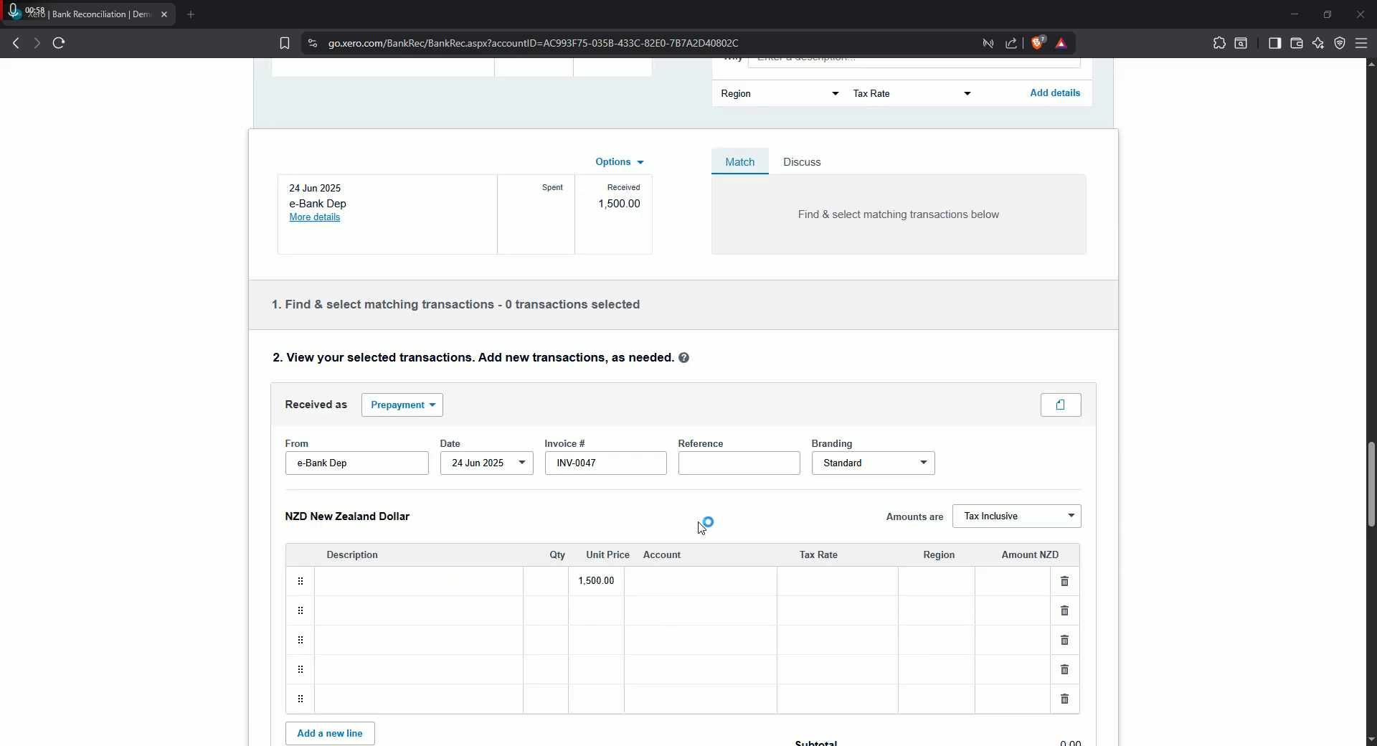
{"action": "scroll", "coordinate": [713, 531], "scroll_direction": "down", "scroll_amount": 5}
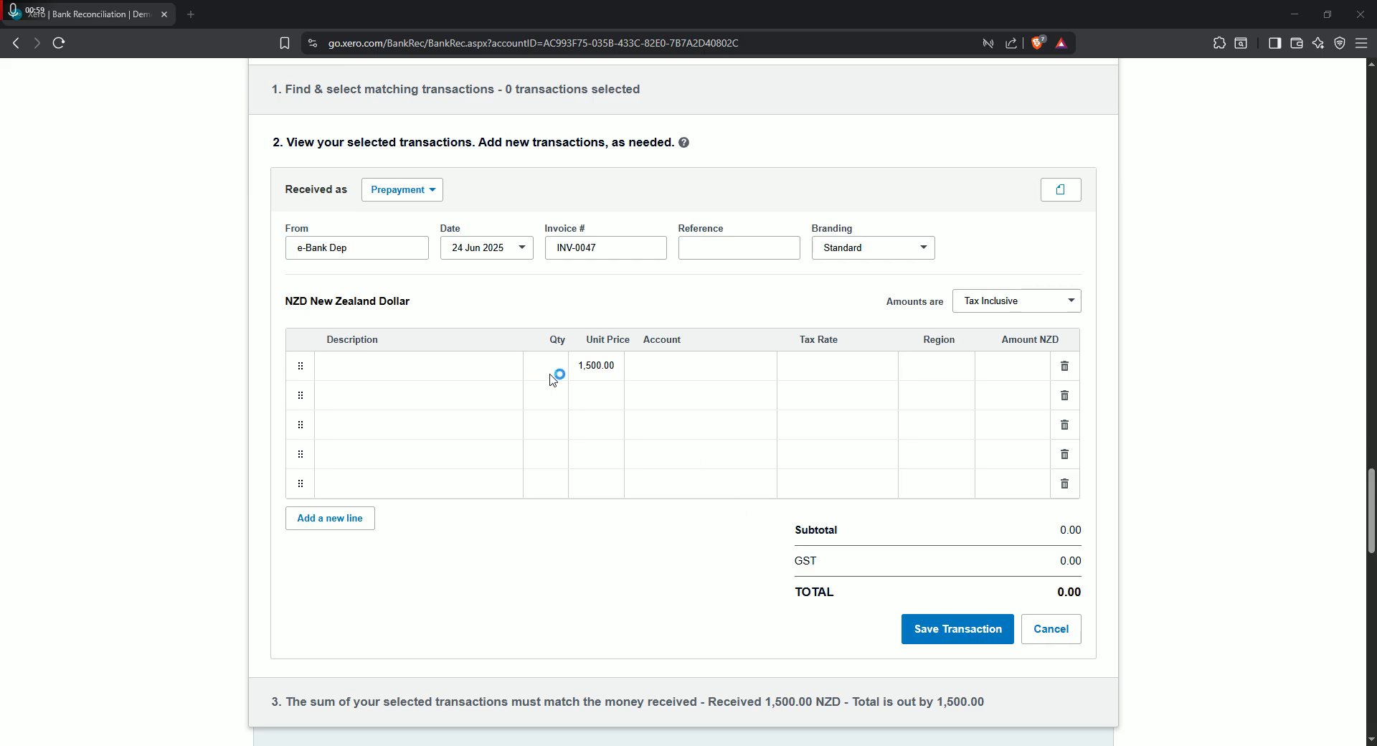
{"action": "left_click", "coordinate": [429, 192]}
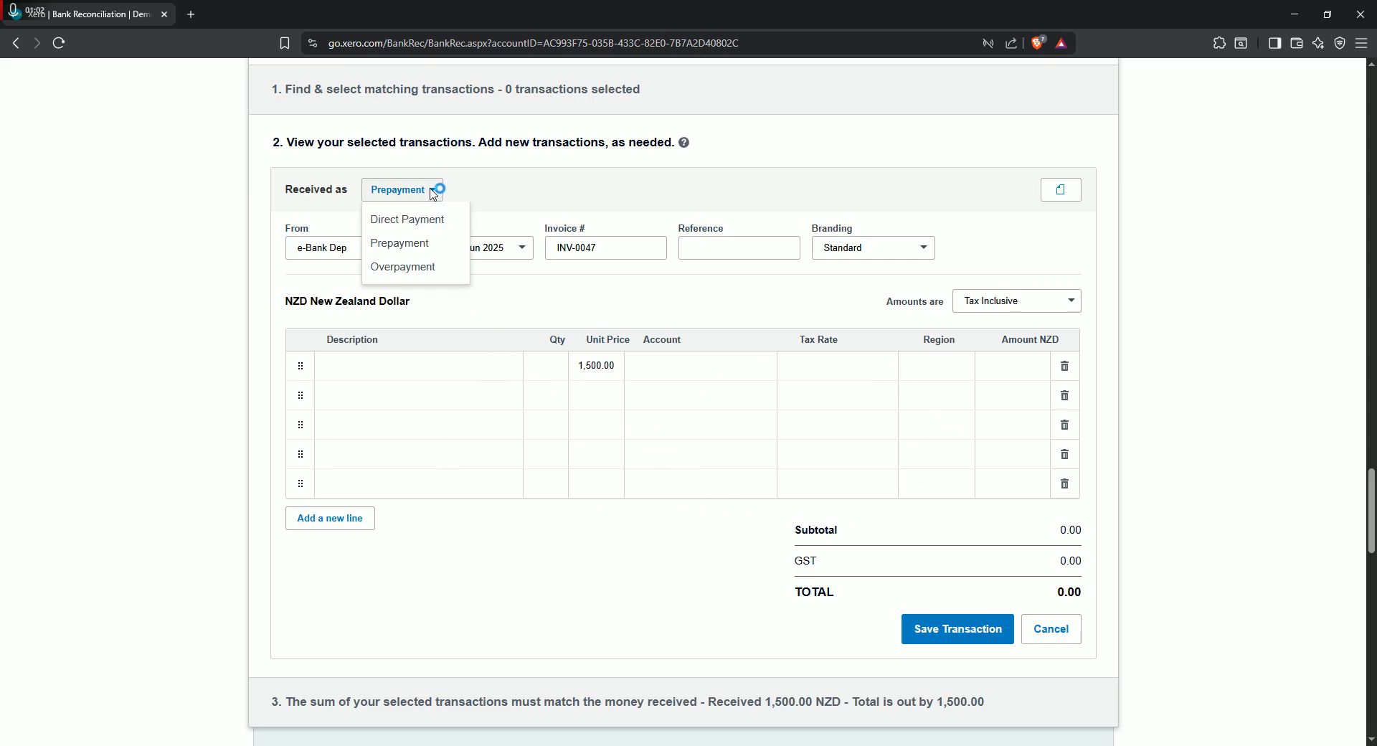
{"action": "left_click", "coordinate": [428, 268]}
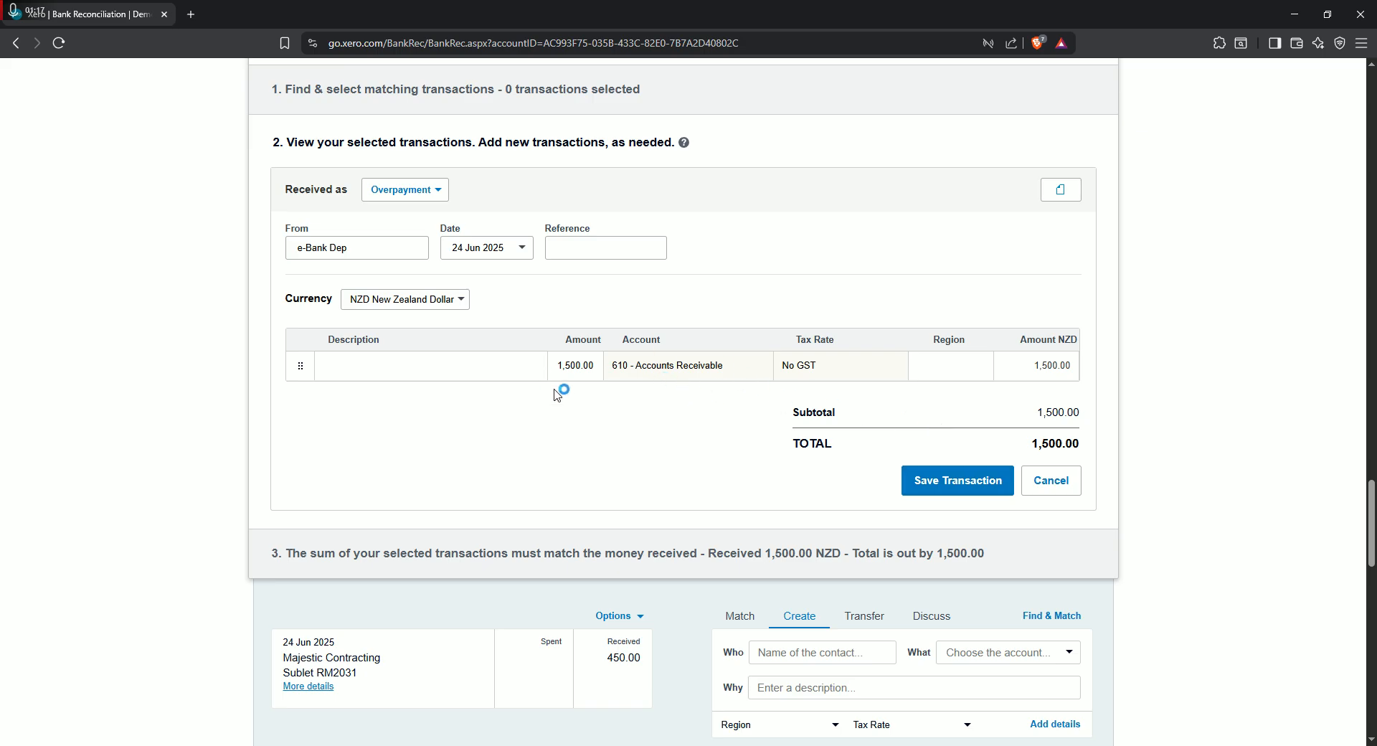
- Change the e-Bank Dep transaction's received-as type to Direct Payment and view its form
{"action": "left_click", "coordinate": [405, 190]}
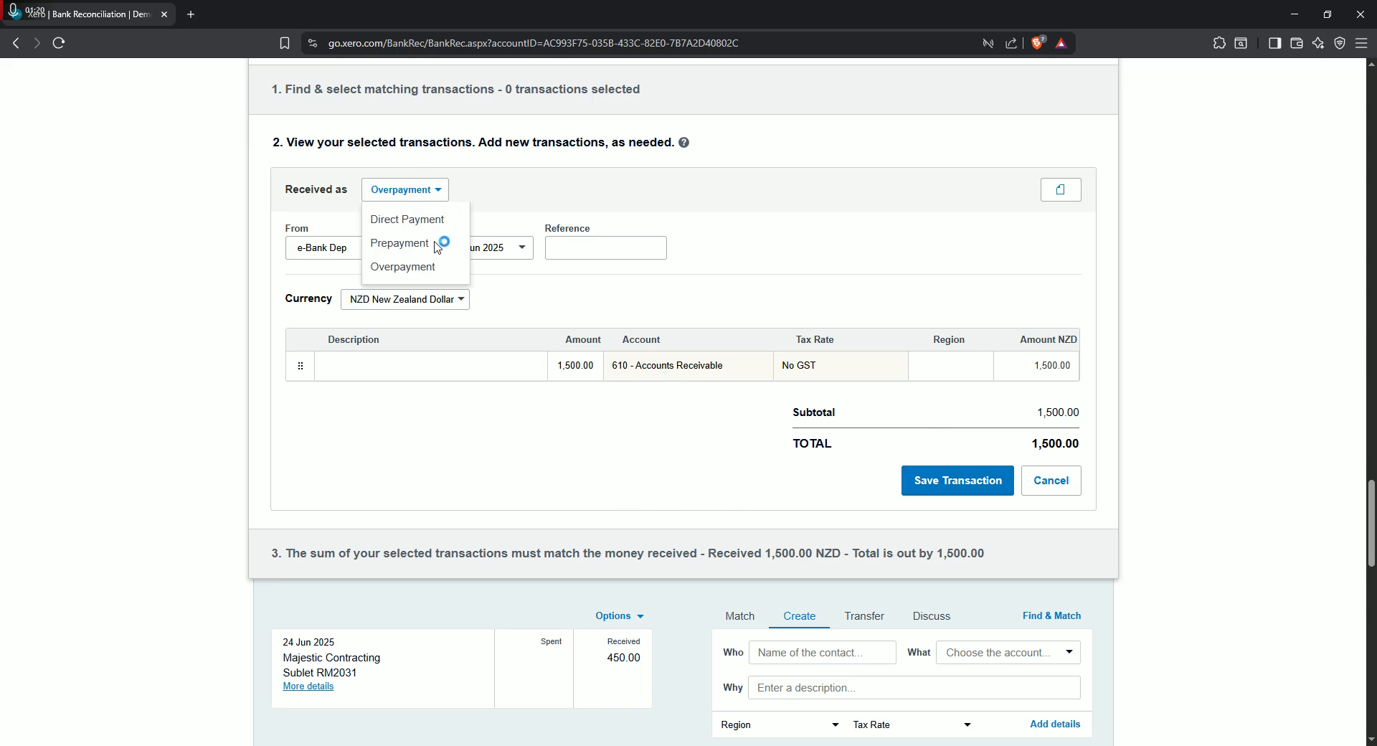
{"action": "left_click", "coordinate": [430, 218]}
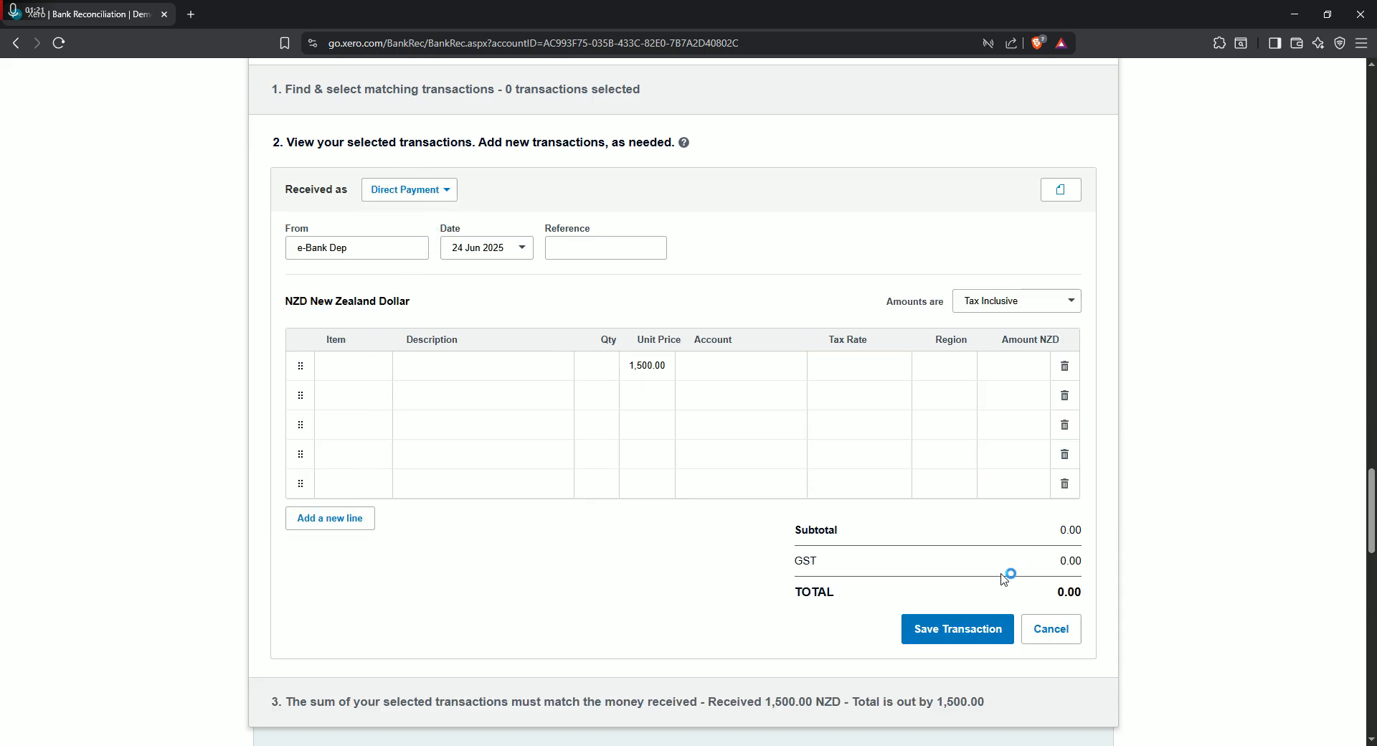
{"action": "scroll", "coordinate": [461, 491], "scroll_direction": "down", "scroll_amount": 1}
{"action": "scroll", "coordinate": [594, 483], "scroll_direction": "up", "scroll_amount": 2}
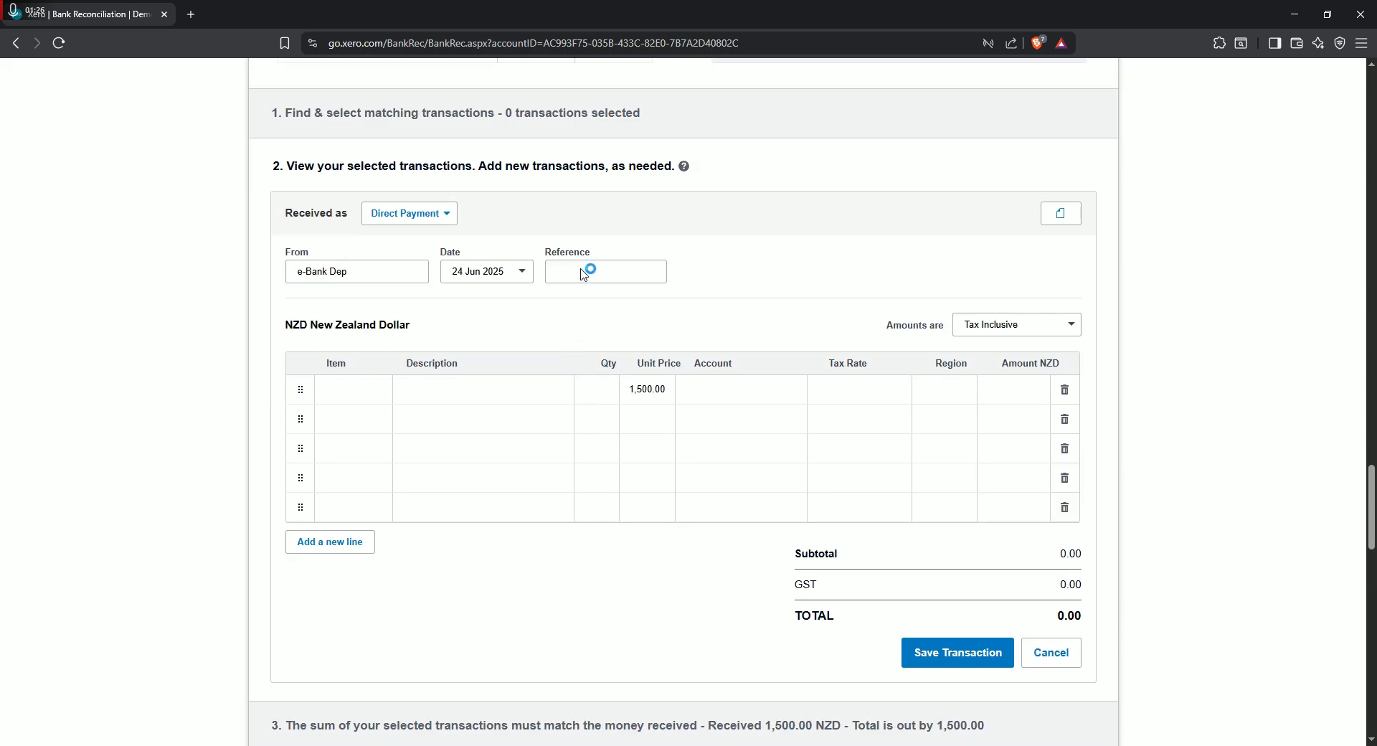
- Compare the Prepayment and Overpayment forms for the e-Bank Dep transaction by alternating its received-as type, ending on Prepayment
{"action": "left_click", "coordinate": [448, 213]}
{"action": "left_click", "coordinate": [432, 269]}
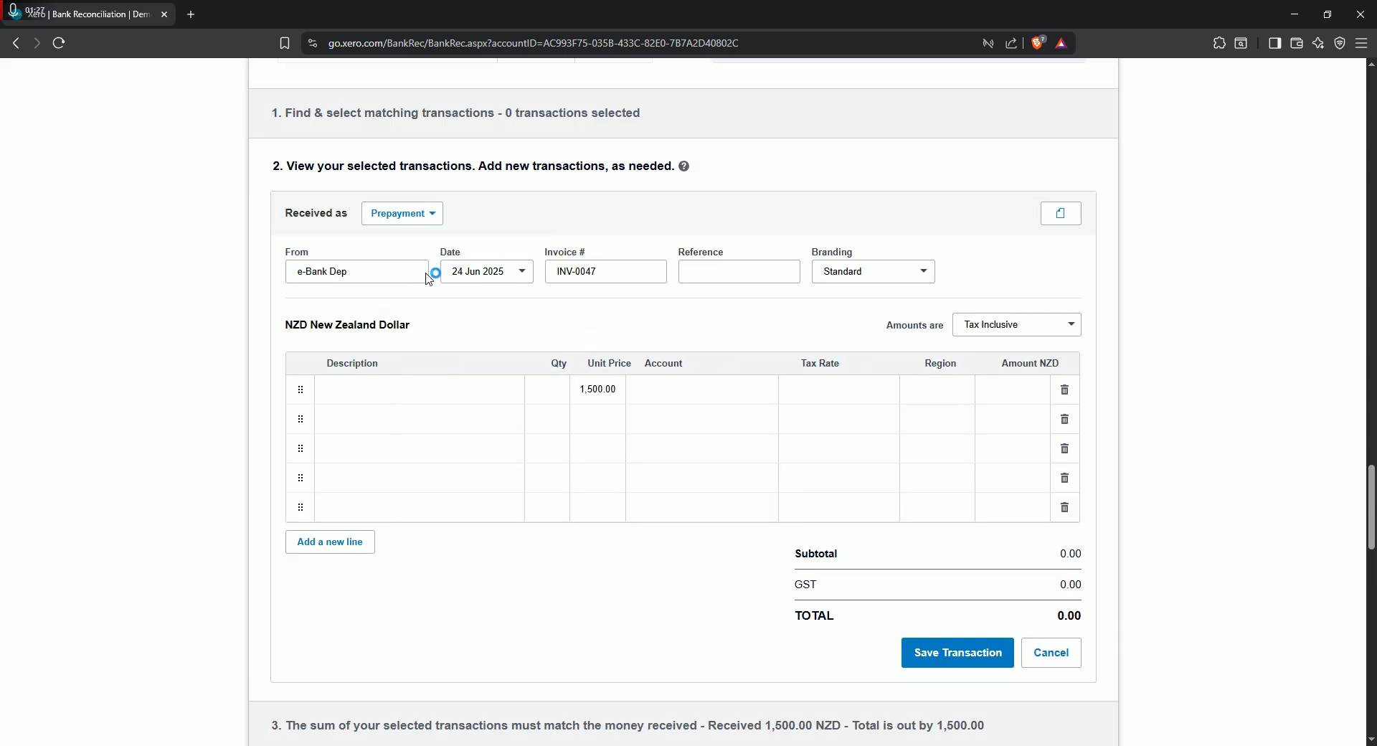
{"action": "left_click", "coordinate": [444, 214]}
{"action": "left_click", "coordinate": [423, 290]}
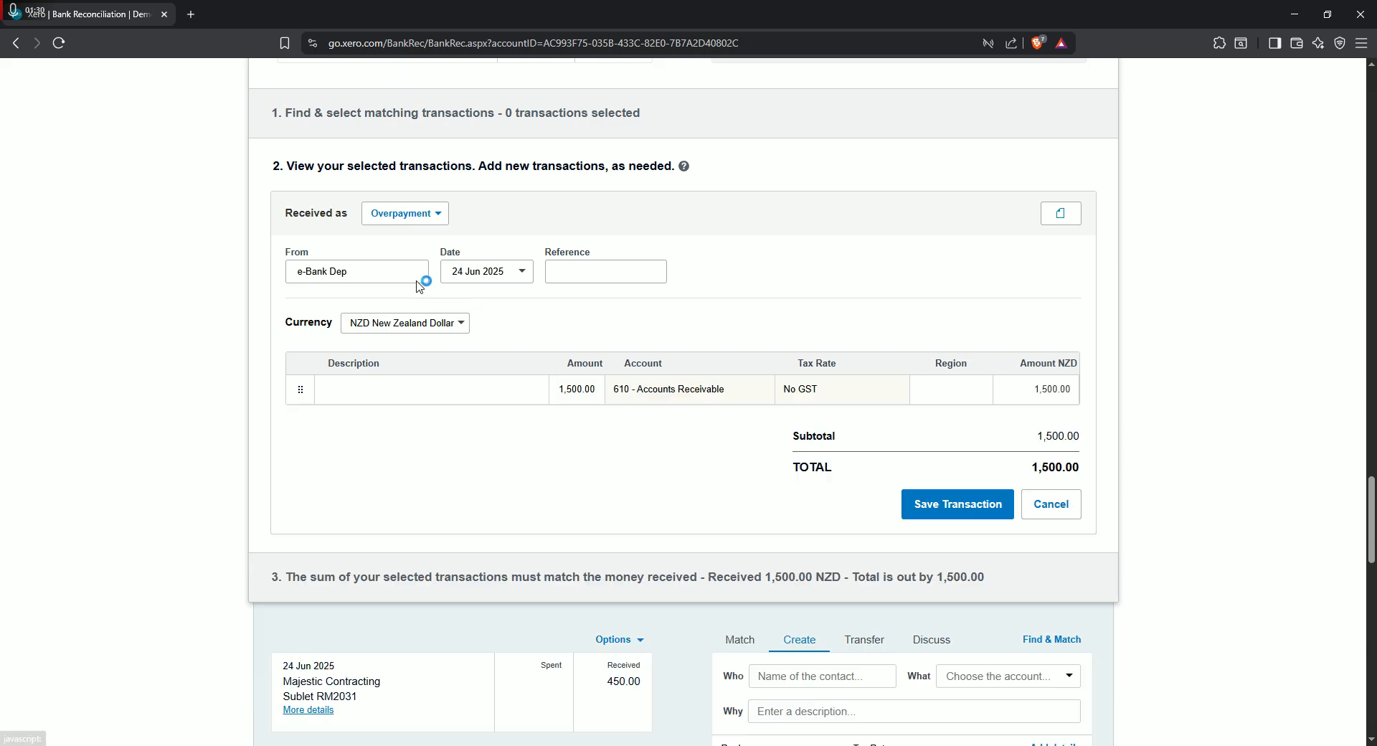
{"action": "left_click", "coordinate": [440, 213]}
{"action": "left_click", "coordinate": [383, 267]}
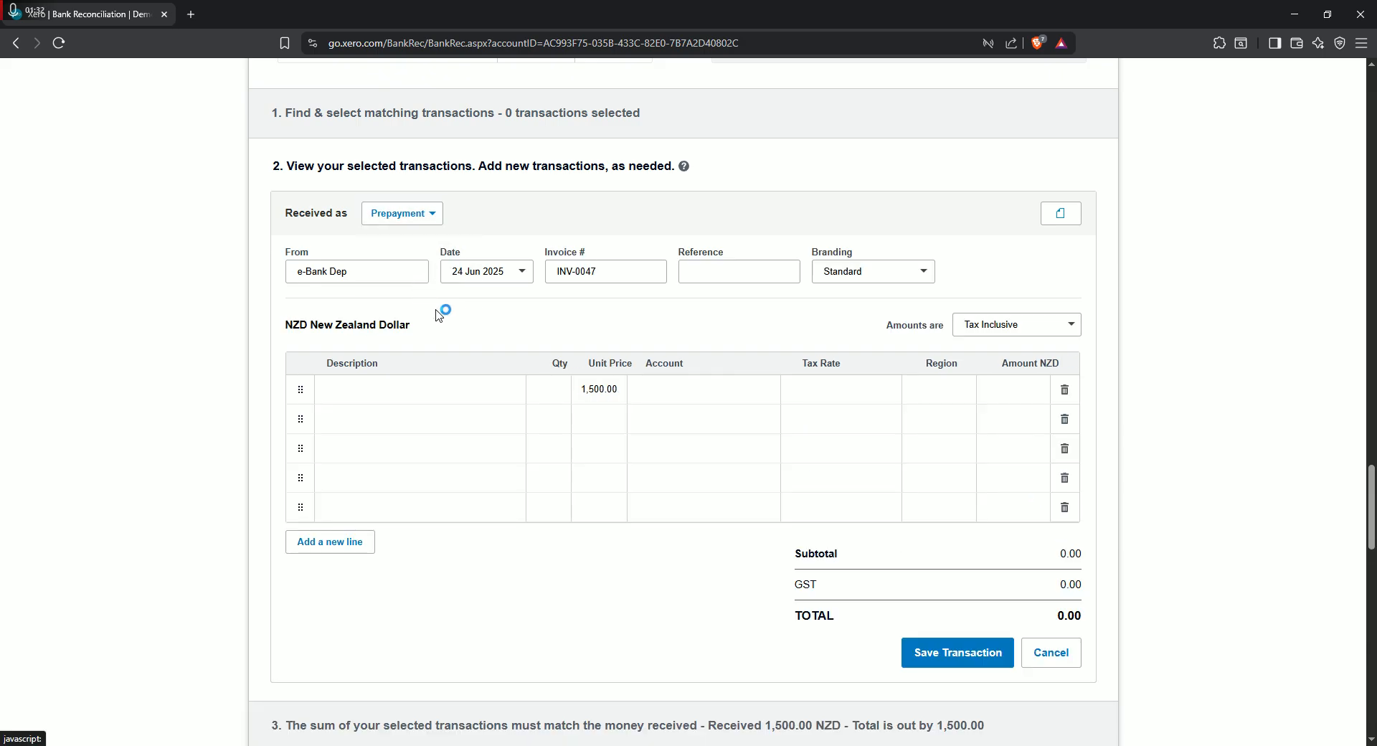
{"action": "left_click", "coordinate": [437, 214]}
{"action": "left_click", "coordinate": [422, 290]}
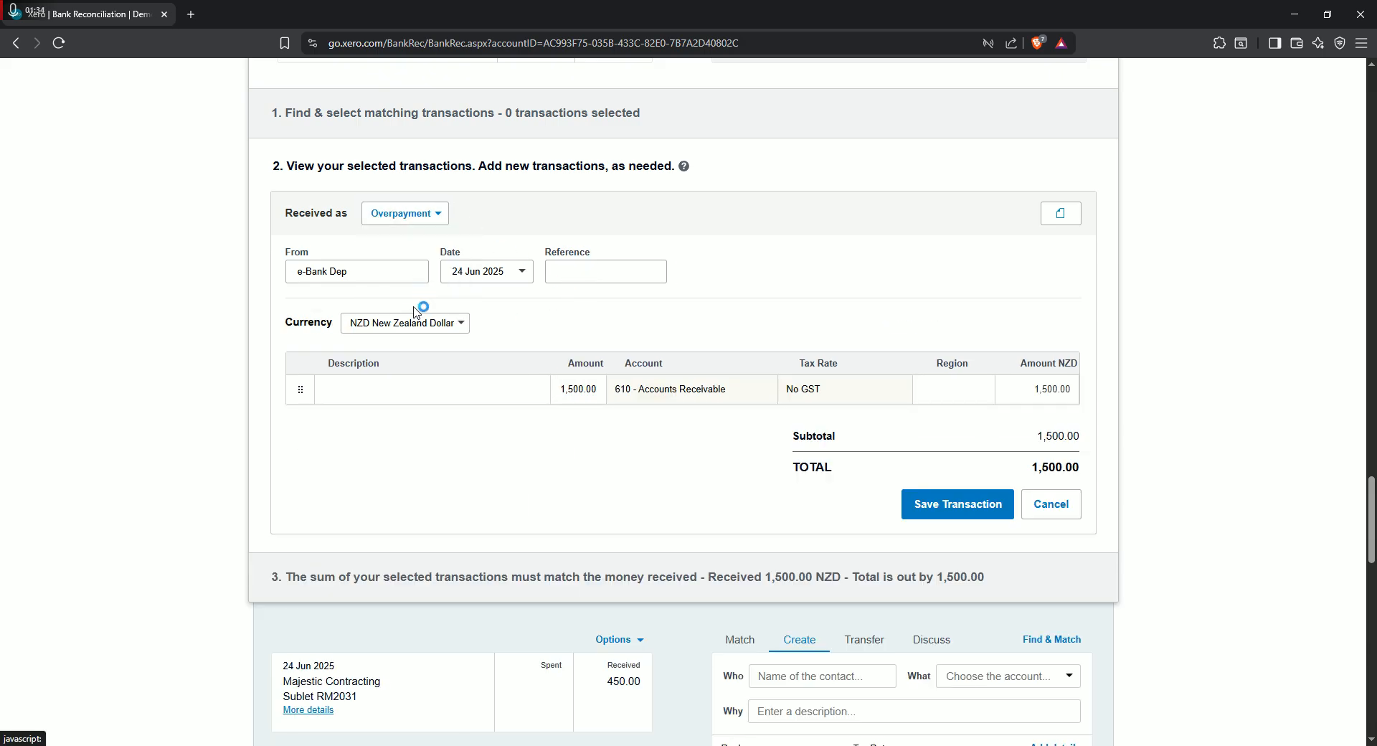
{"action": "left_click", "coordinate": [438, 214]}
{"action": "left_click", "coordinate": [418, 267]}
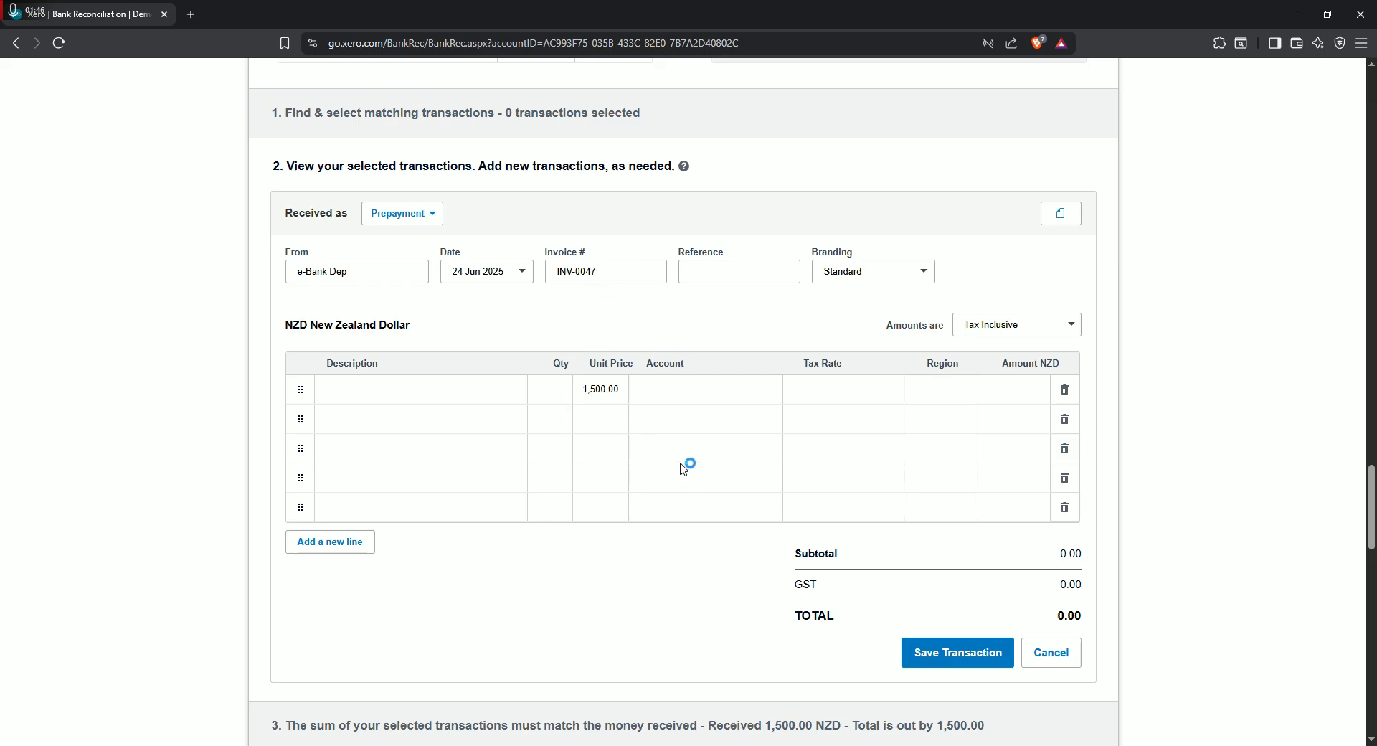
- Examine the quantity and unit price cells in the prepayment's first line
{"action": "left_click", "coordinate": [561, 389]}
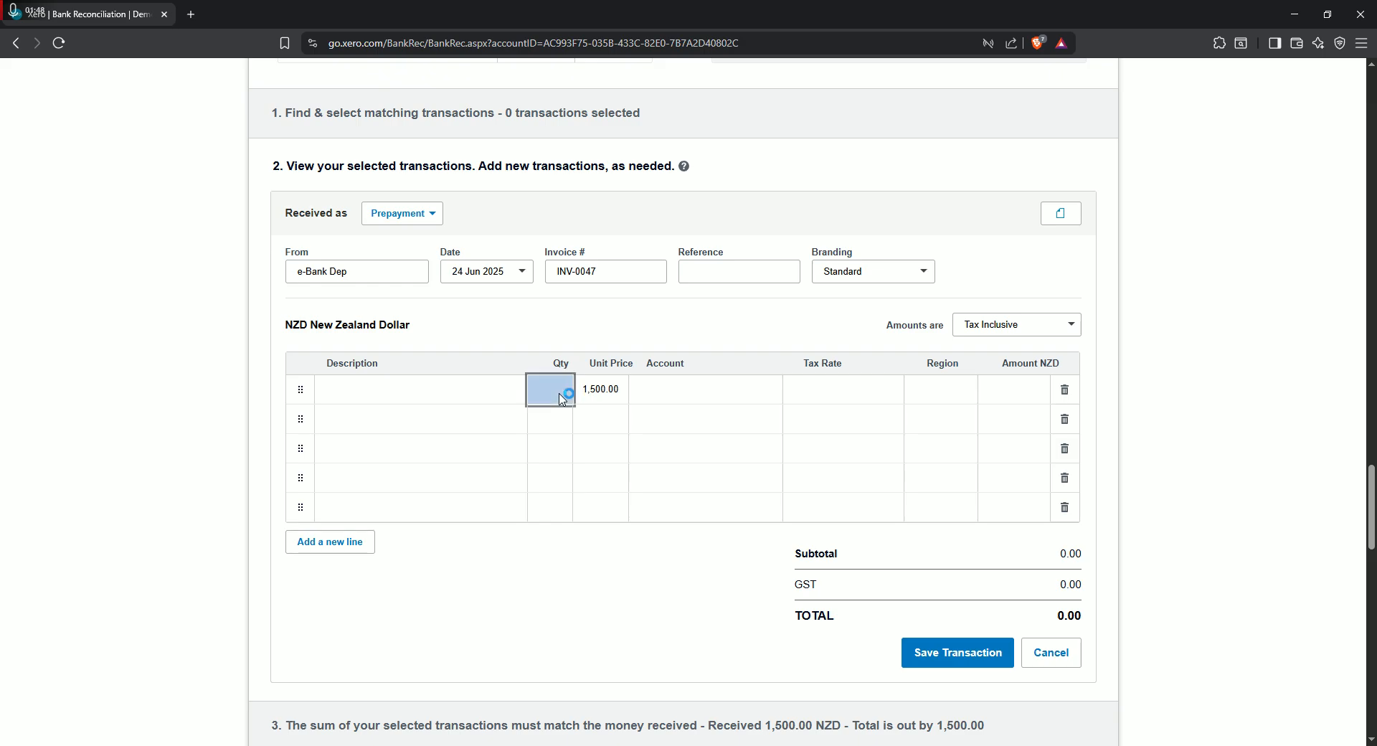
{"action": "left_click", "coordinate": [625, 549]}
{"action": "left_click_drag", "start_coordinate": [622, 400], "coordinate": [584, 397]}
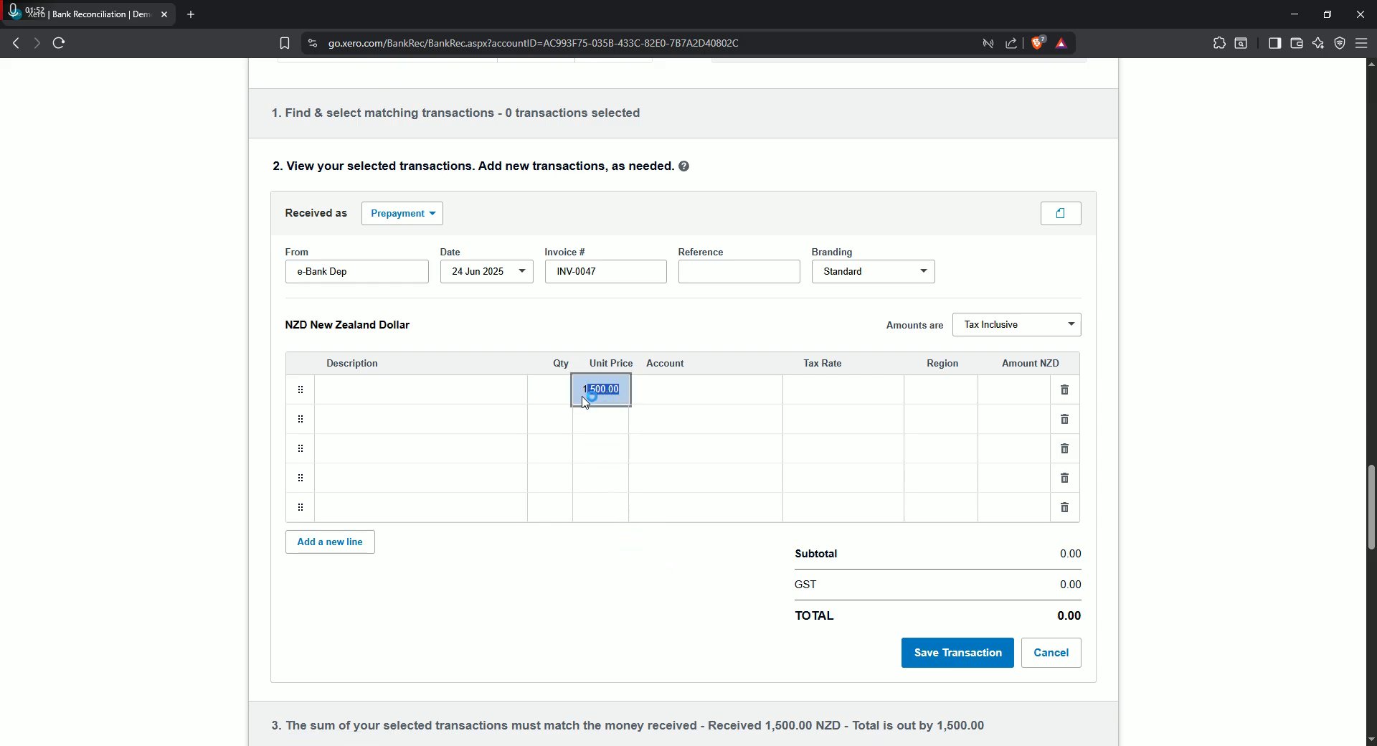
{"action": "left_click", "coordinate": [616, 392]}
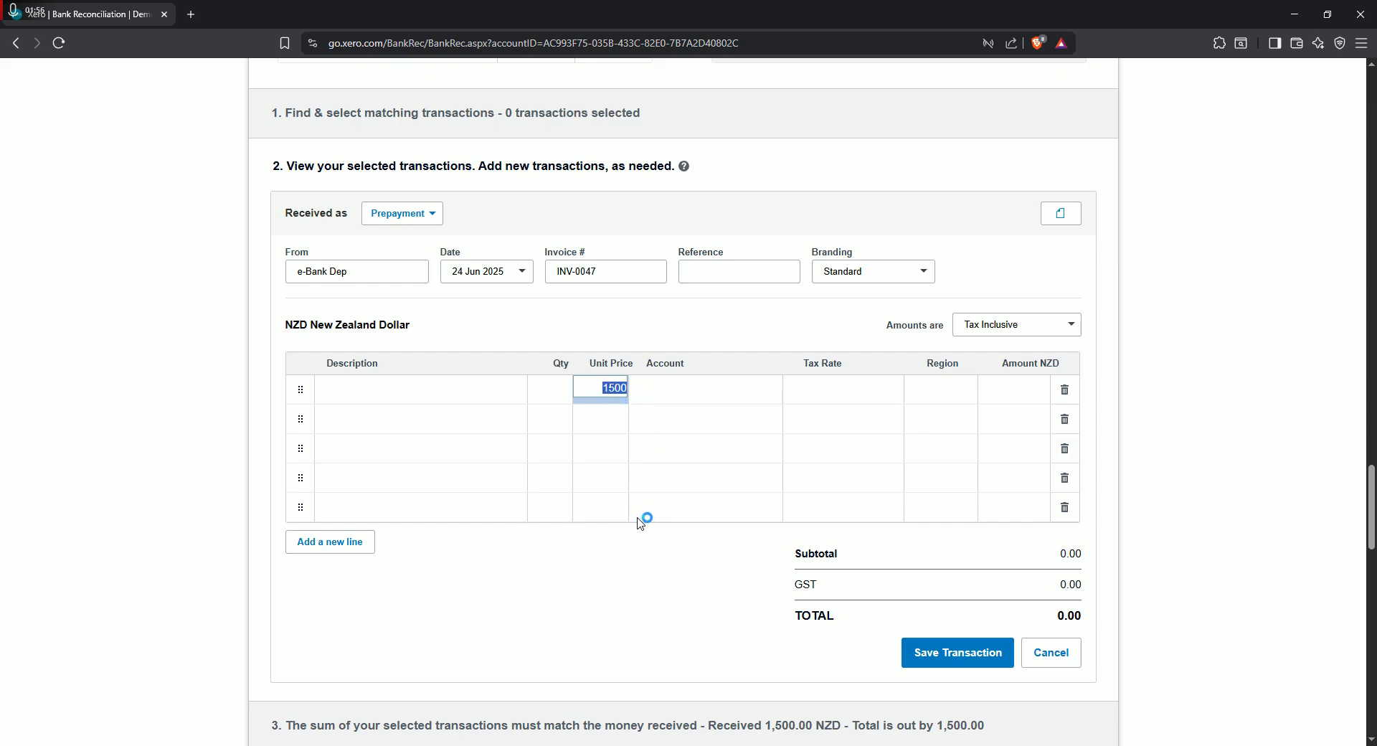
{"action": "left_click", "coordinate": [596, 605]}
{"action": "left_click", "coordinate": [600, 391]}
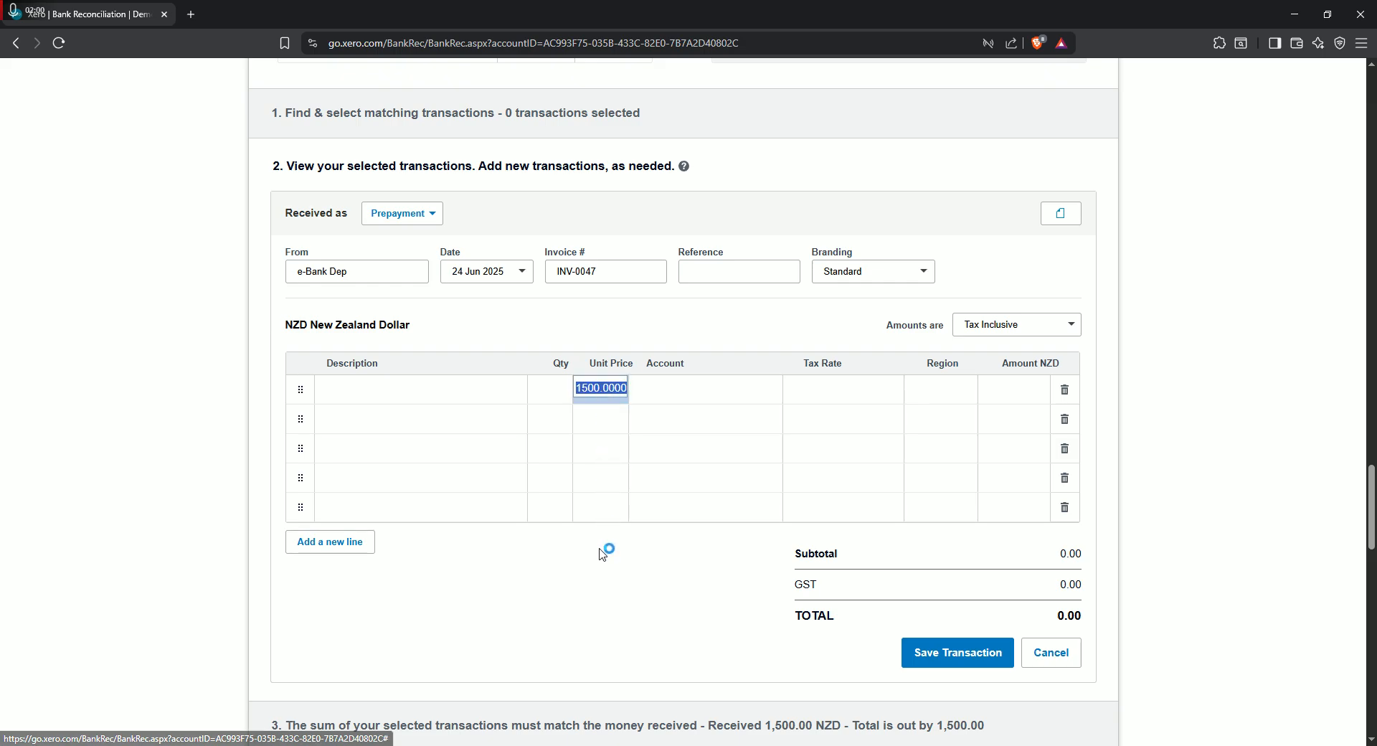
{"action": "left_click", "coordinate": [617, 580]}
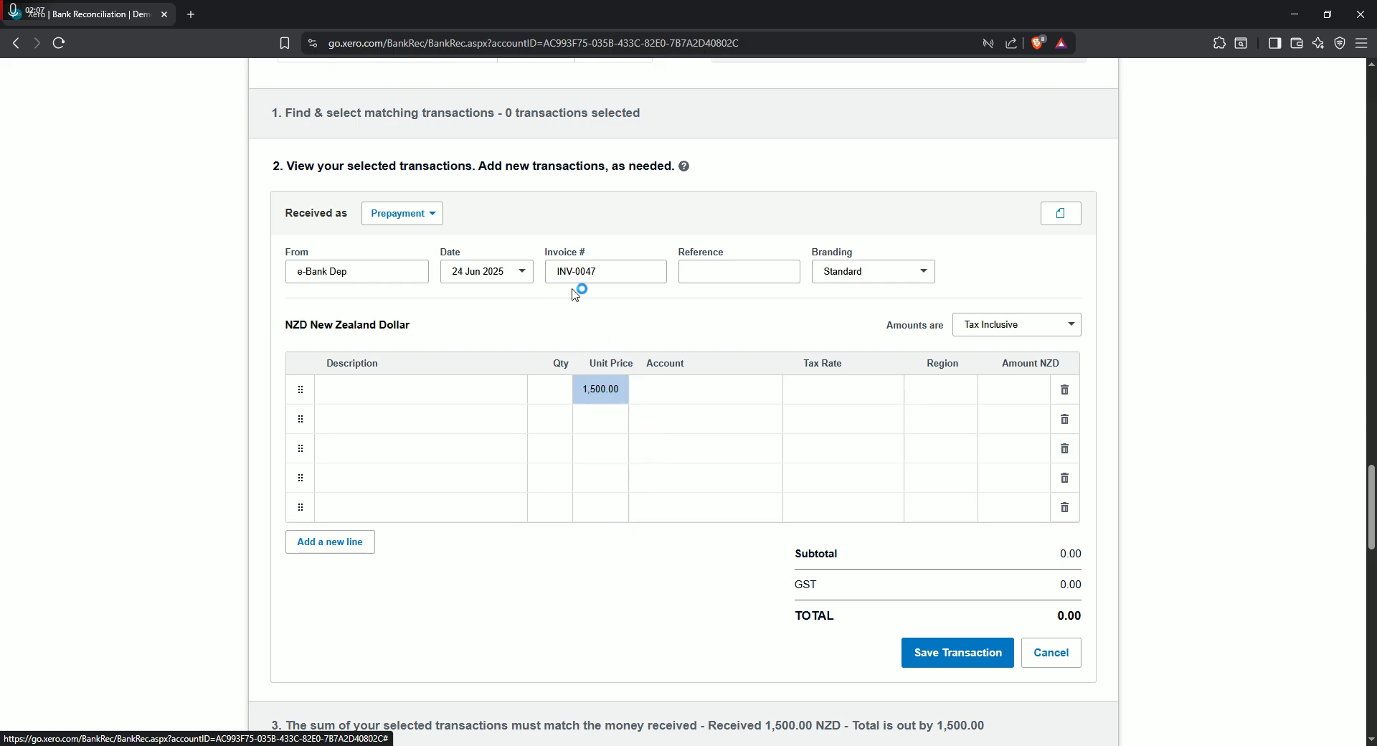
- Examine the prepayment's invoice number field, the bank line it belongs to, and the first line's empty quantity cell
{"action": "left_click_drag", "start_coordinate": [616, 267], "coordinate": [496, 275]}
{"action": "left_click", "coordinate": [638, 309]}
{"action": "left_click", "coordinate": [602, 314]}
{"action": "left_click_drag", "start_coordinate": [610, 274], "coordinate": [495, 270]}
{"action": "left_click", "coordinate": [607, 321]}
{"action": "left_click_drag", "start_coordinate": [608, 277], "coordinate": [514, 275]}
{"action": "scroll", "coordinate": [589, 348], "scroll_direction": "up", "scroll_amount": 6}
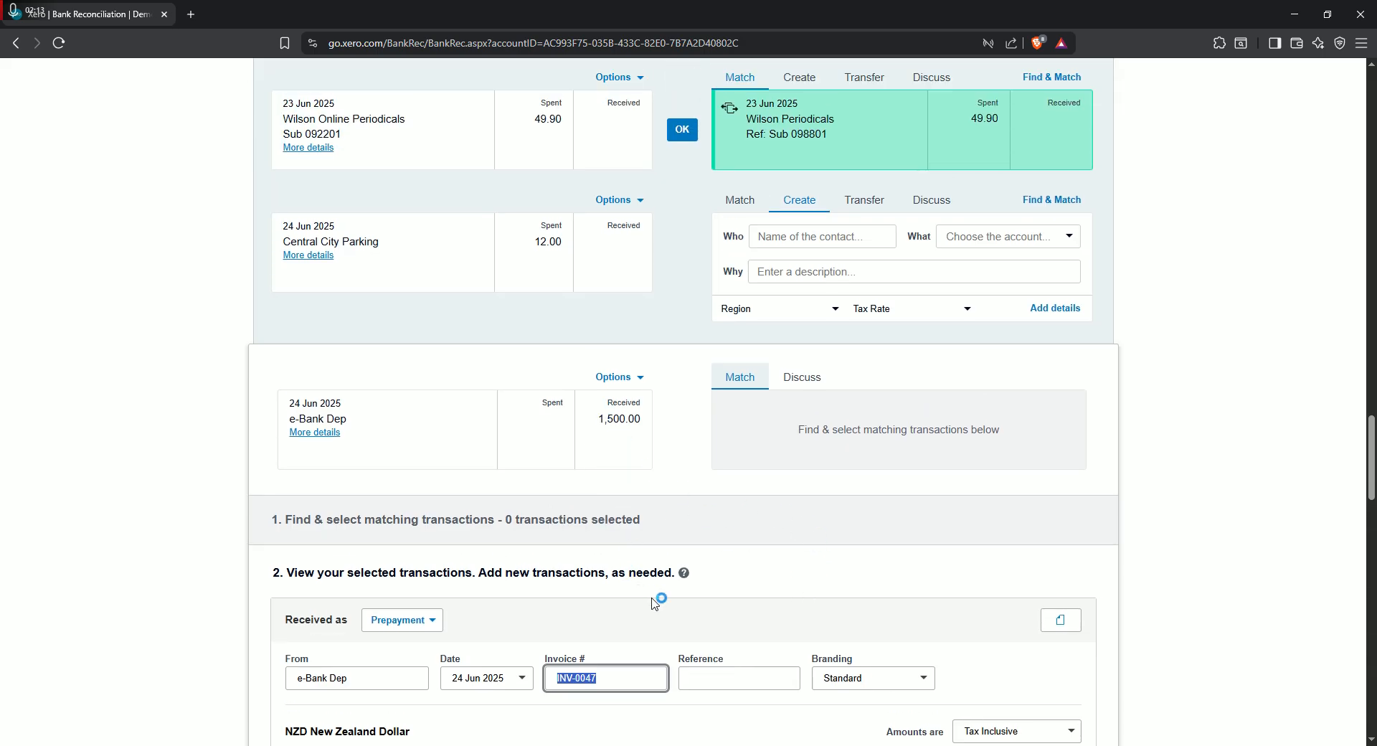
{"action": "scroll", "coordinate": [668, 529], "scroll_direction": "down", "scroll_amount": 3}
{"action": "scroll", "coordinate": [669, 531], "scroll_direction": "down", "scroll_amount": 3}
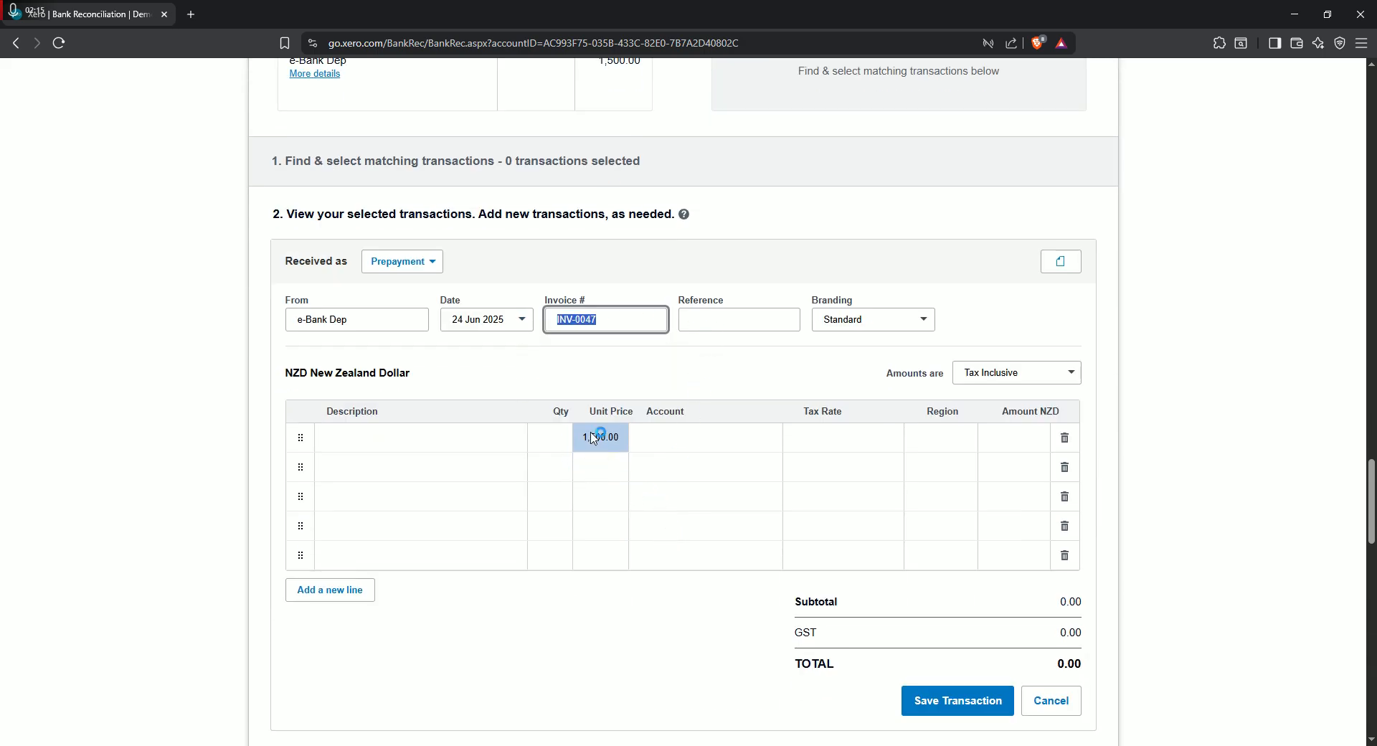
{"action": "left_click", "coordinate": [559, 439]}
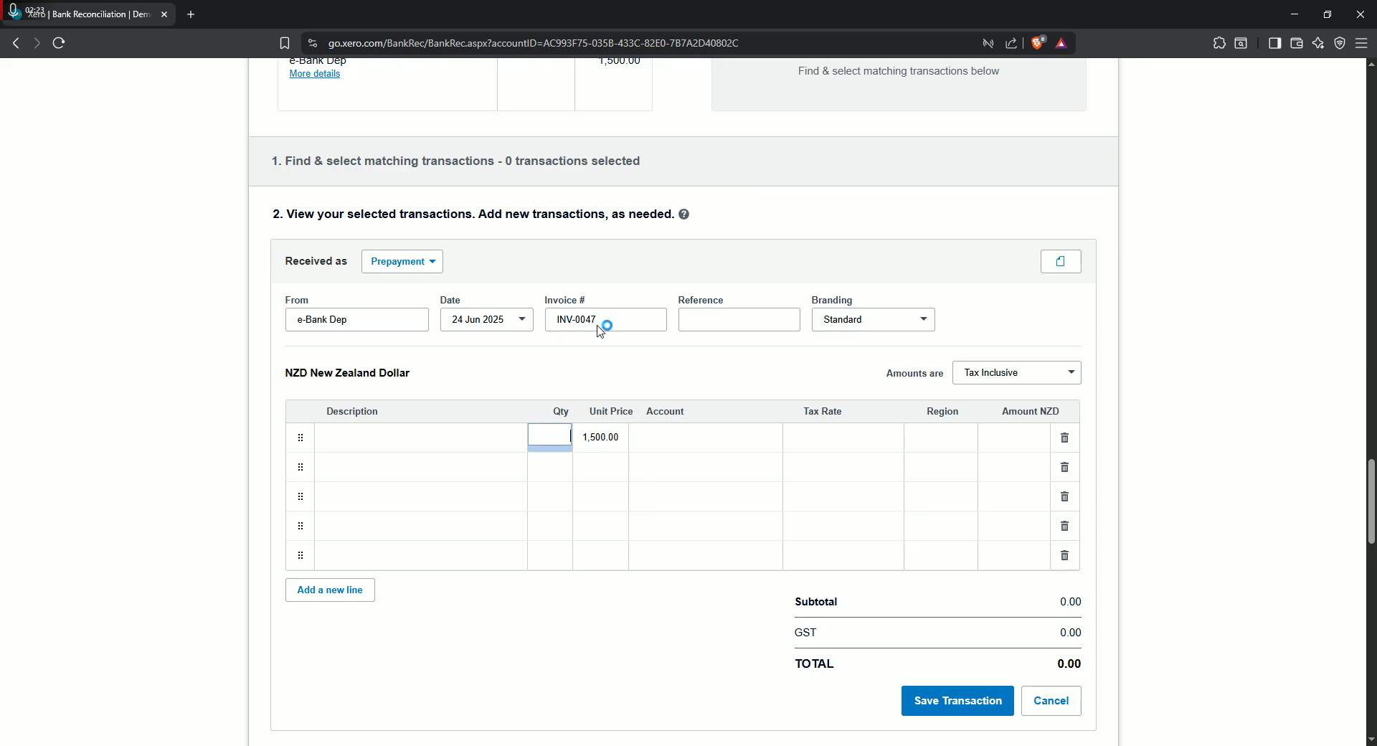
{"action": "scroll", "coordinate": [670, 501], "scroll_direction": "up", "scroll_amount": 2}
{"action": "scroll", "coordinate": [716, 314], "scroll_direction": "down", "scroll_amount": 2}
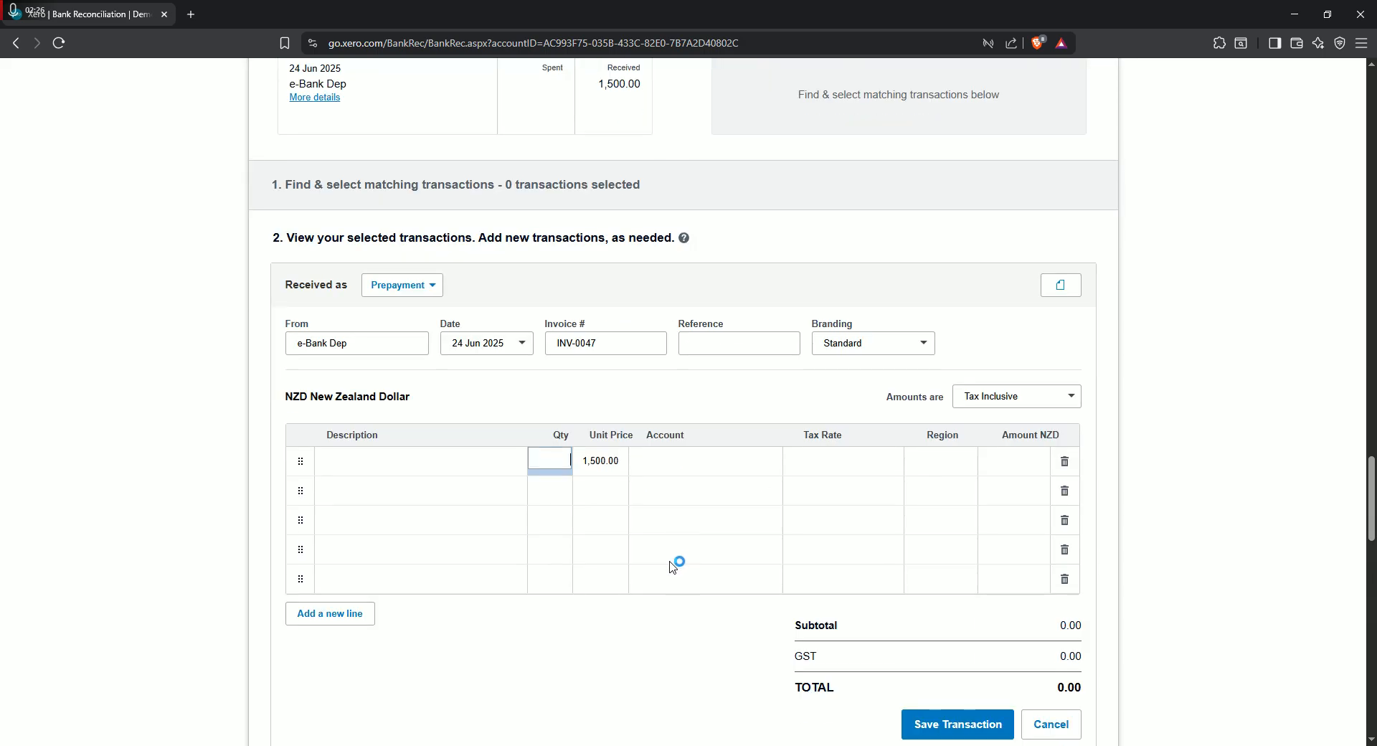
- Switch the e-Bank Dep transaction's received-as type to Overpayment and after that to Direct Payment
{"action": "left_click", "coordinate": [433, 404]}
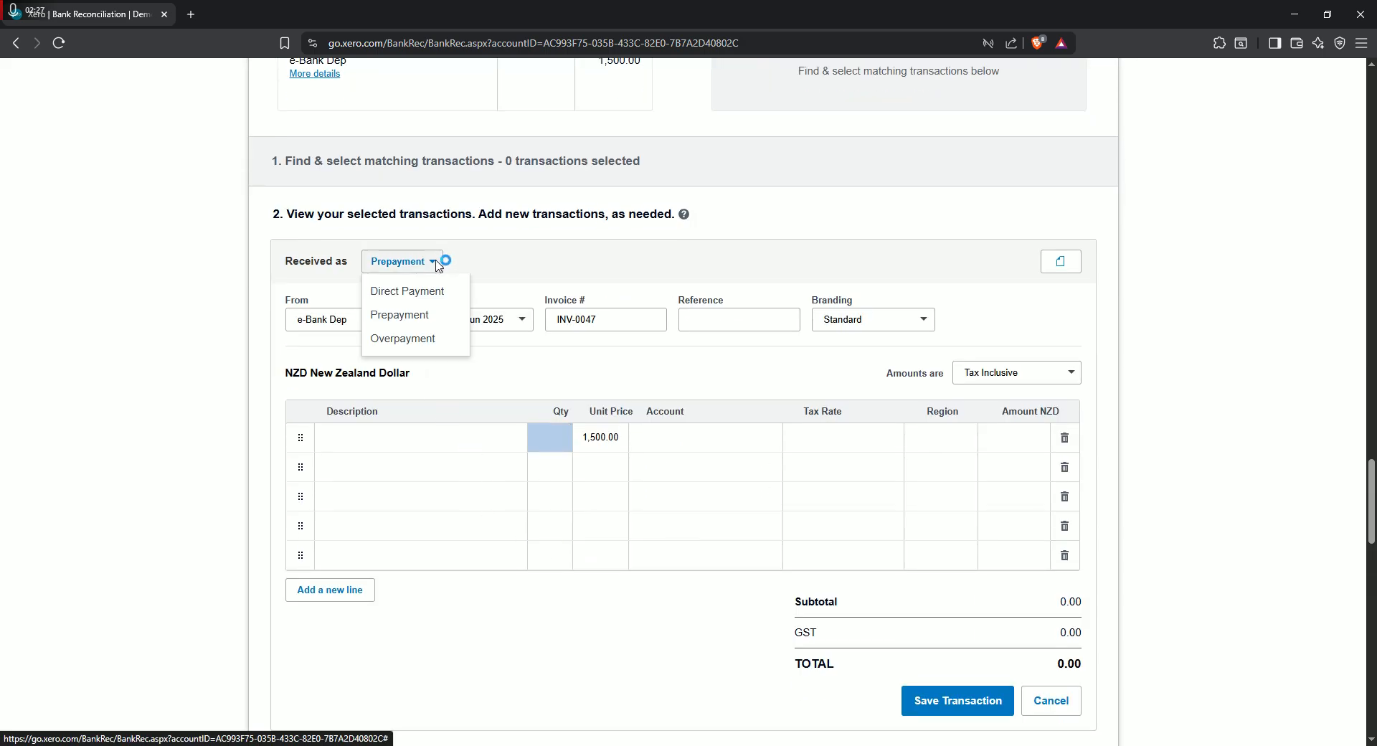
{"action": "left_click", "coordinate": [438, 262]}
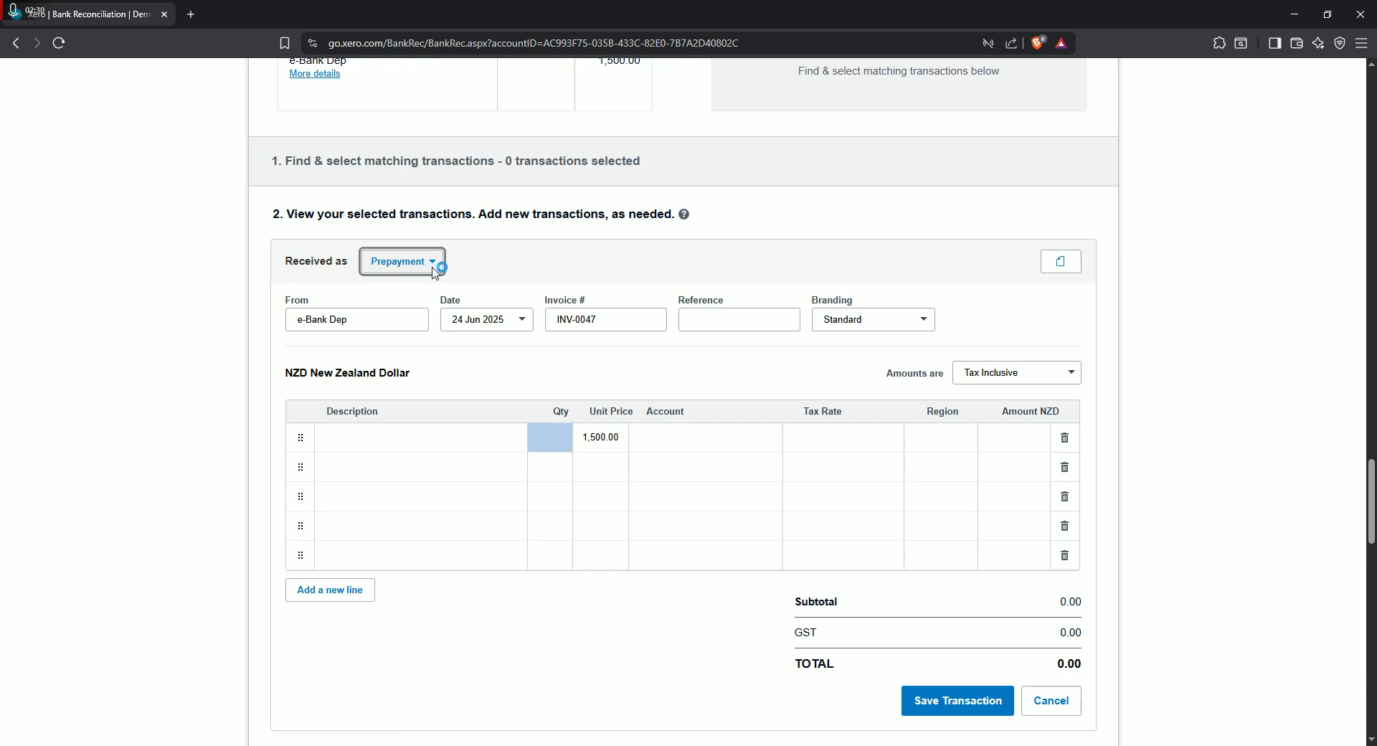
{"action": "left_click", "coordinate": [436, 263]}
{"action": "left_click", "coordinate": [433, 339]}
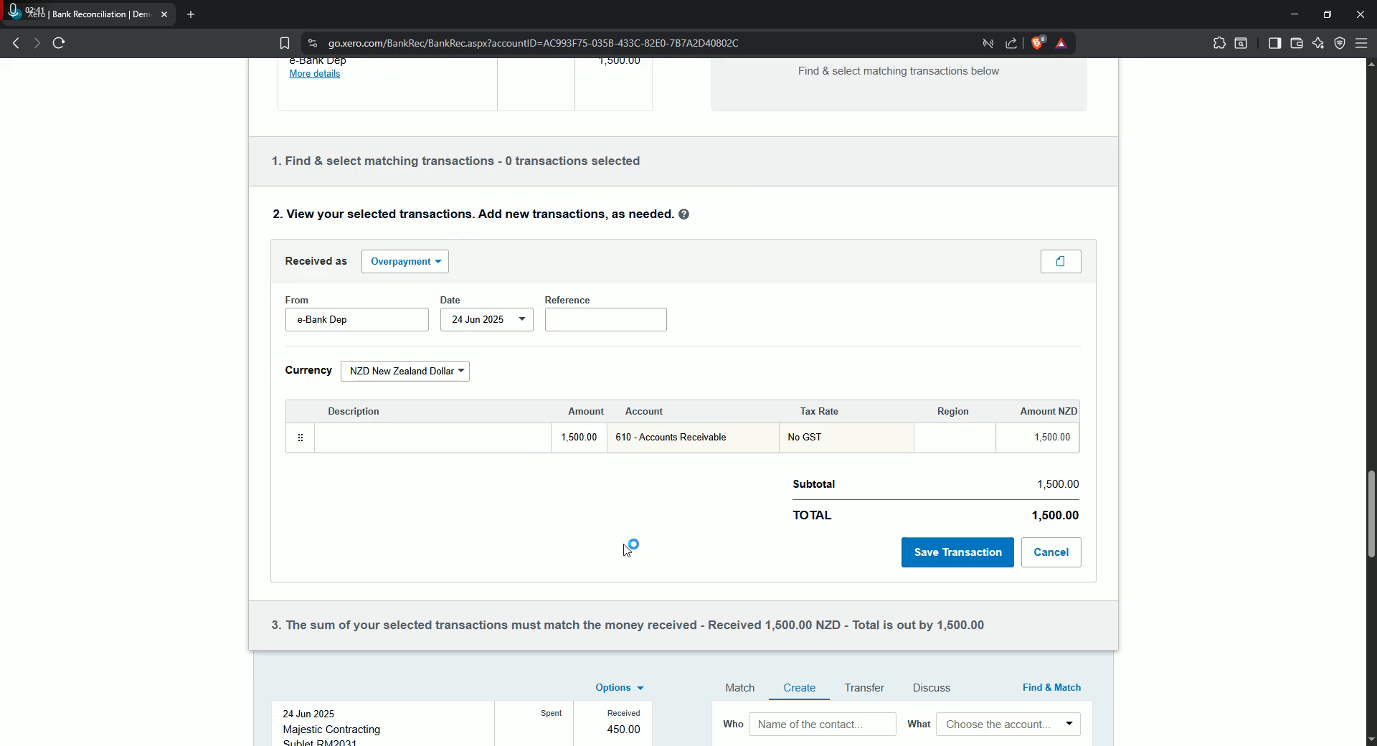
{"action": "left_click", "coordinate": [439, 263]}
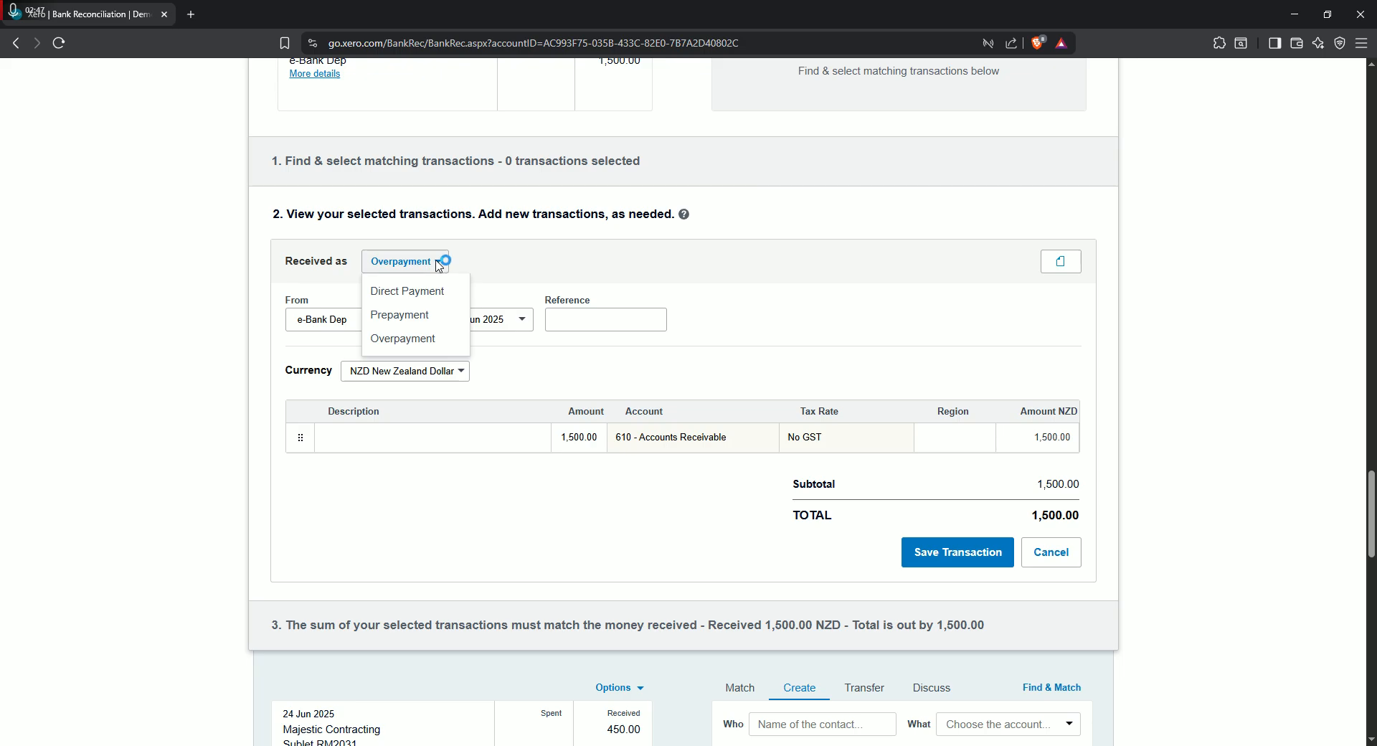
{"action": "left_click", "coordinate": [420, 292]}
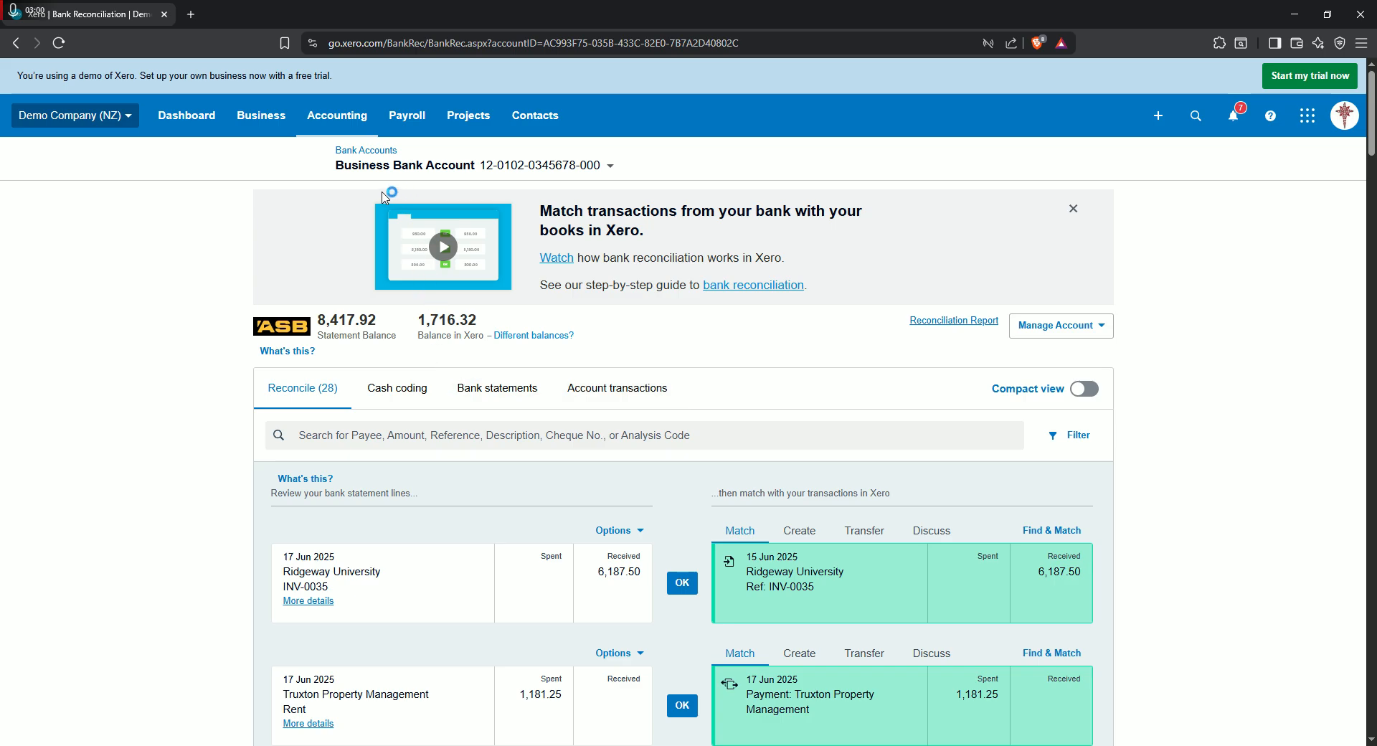
- Go to the sales invoices list and open the paid invoice INV-0044
{"action": "left_click", "coordinate": [337, 114]}
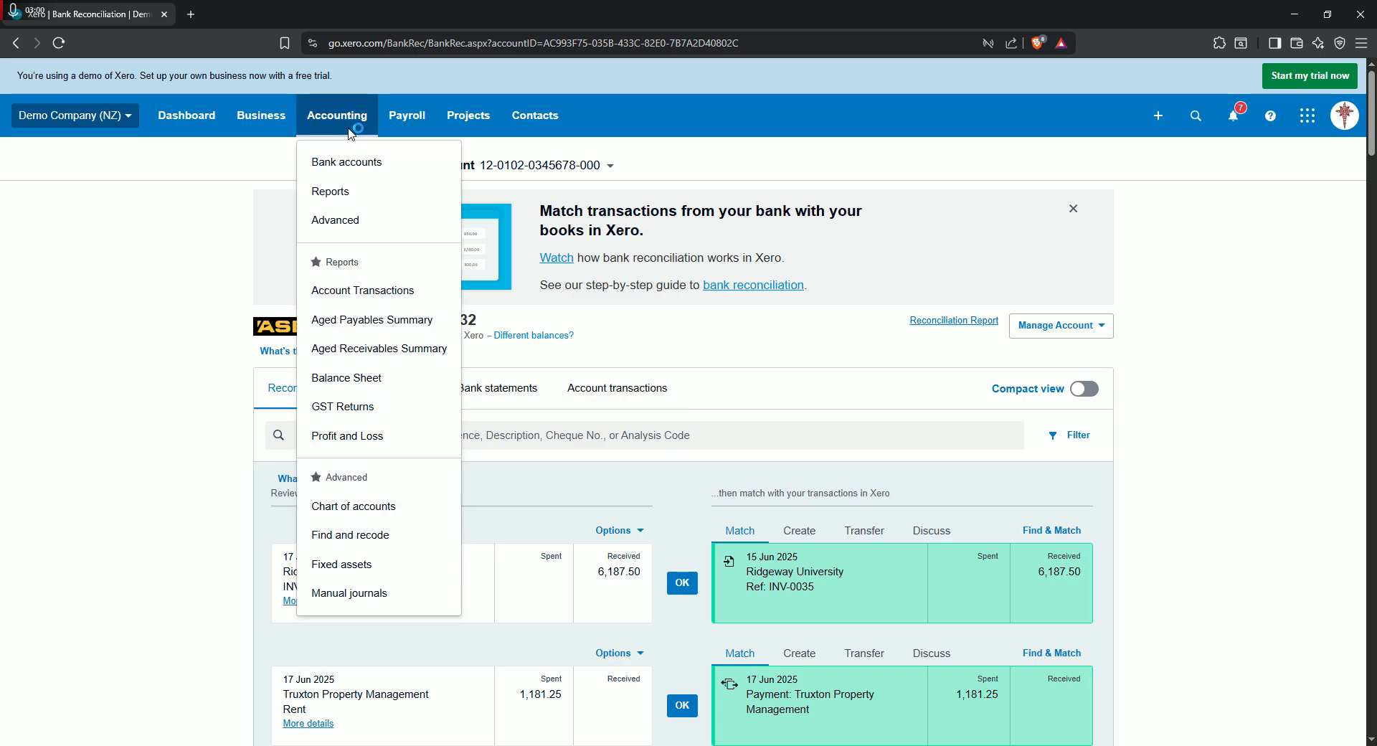
{"action": "left_click", "coordinate": [264, 121]}
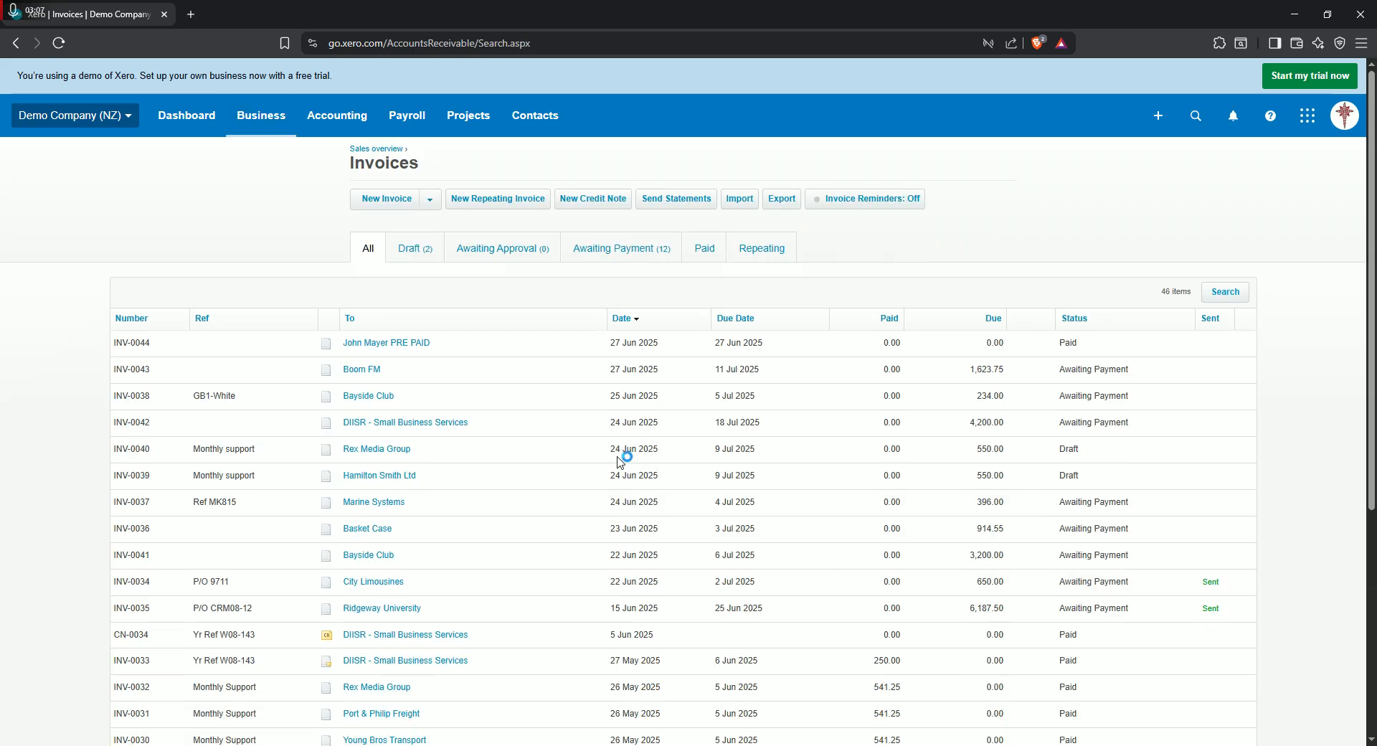
{"action": "left_click", "coordinate": [393, 344]}
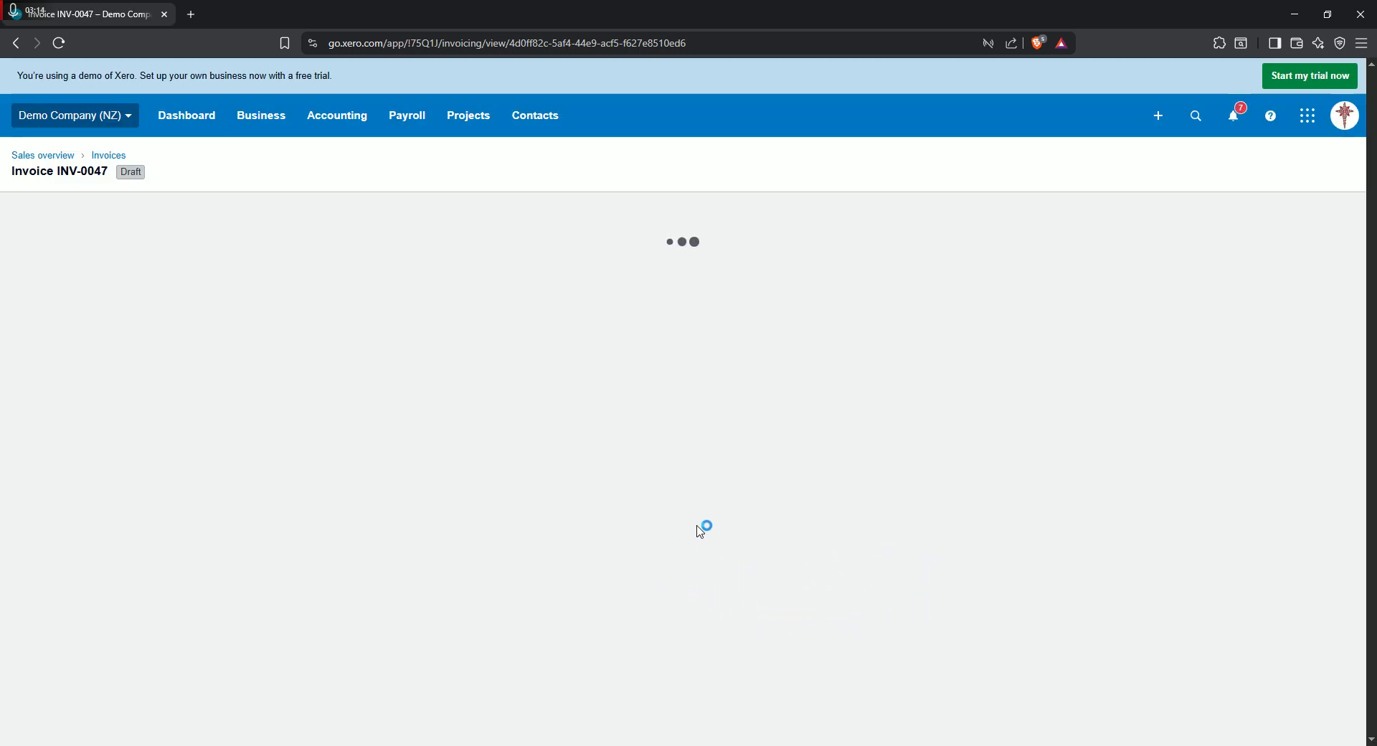
- Review the details of invoice INV-0044 and open it for editing
{"action": "scroll", "coordinate": [707, 520], "scroll_direction": "down", "scroll_amount": 2}
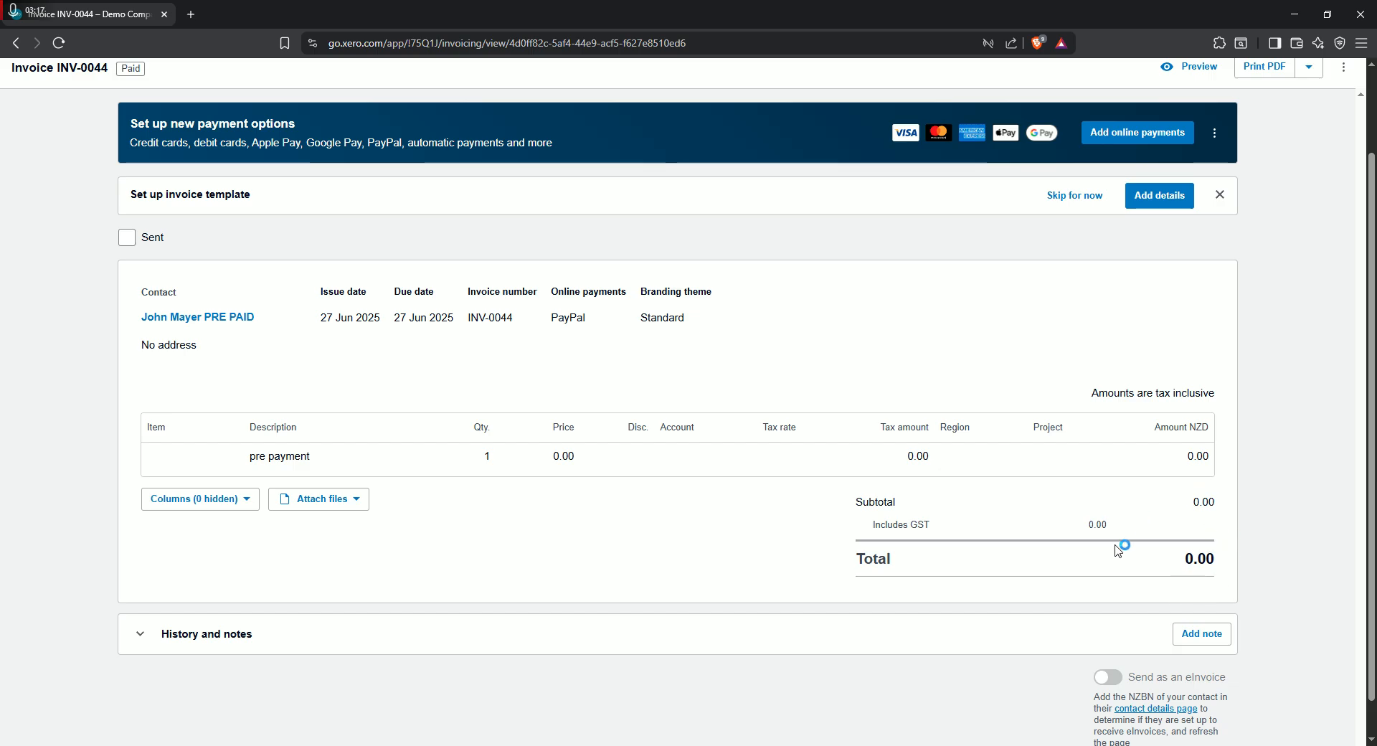
{"action": "scroll", "coordinate": [1197, 538], "scroll_direction": "down", "scroll_amount": 1}
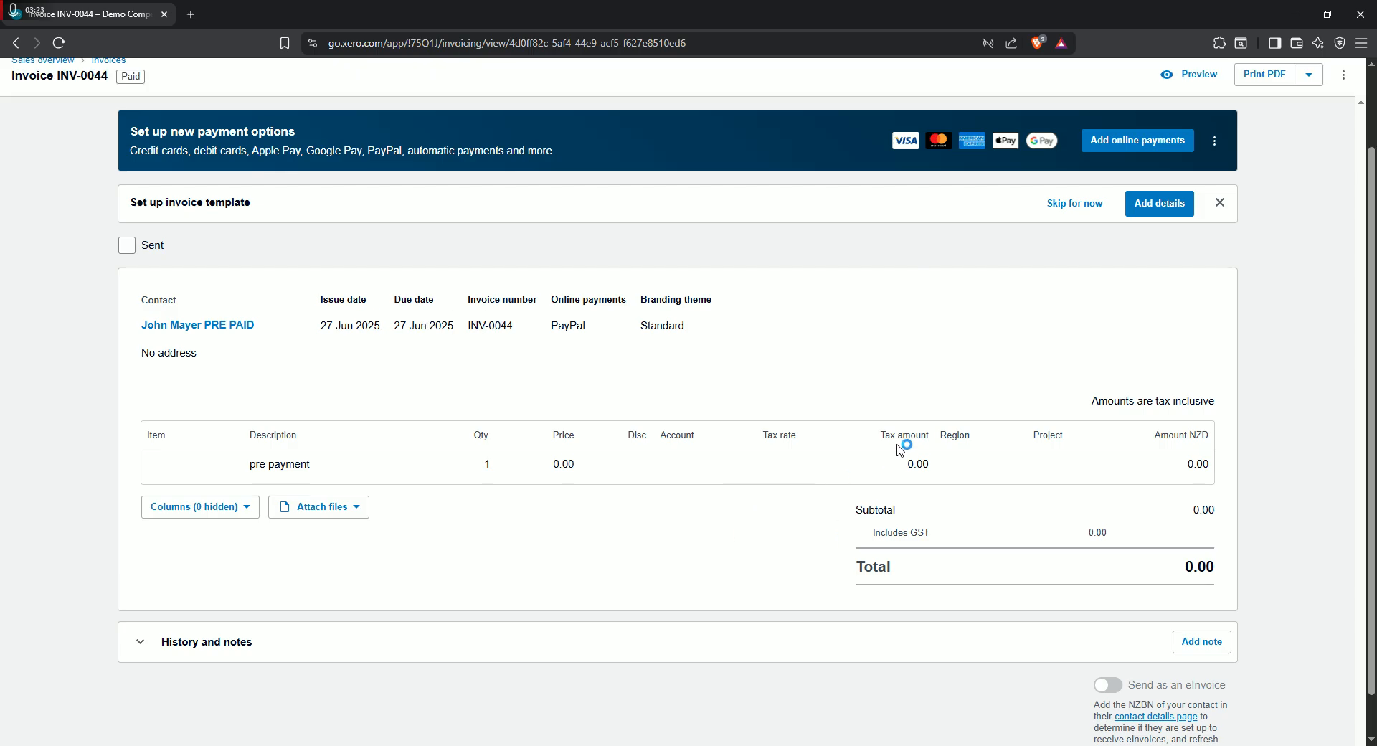
{"action": "left_click", "coordinate": [1216, 142]}
{"action": "left_click", "coordinate": [1050, 324]}
{"action": "scroll", "coordinate": [1266, 265], "scroll_direction": "up", "scroll_amount": 2}
{"action": "left_click", "coordinate": [1344, 172]}
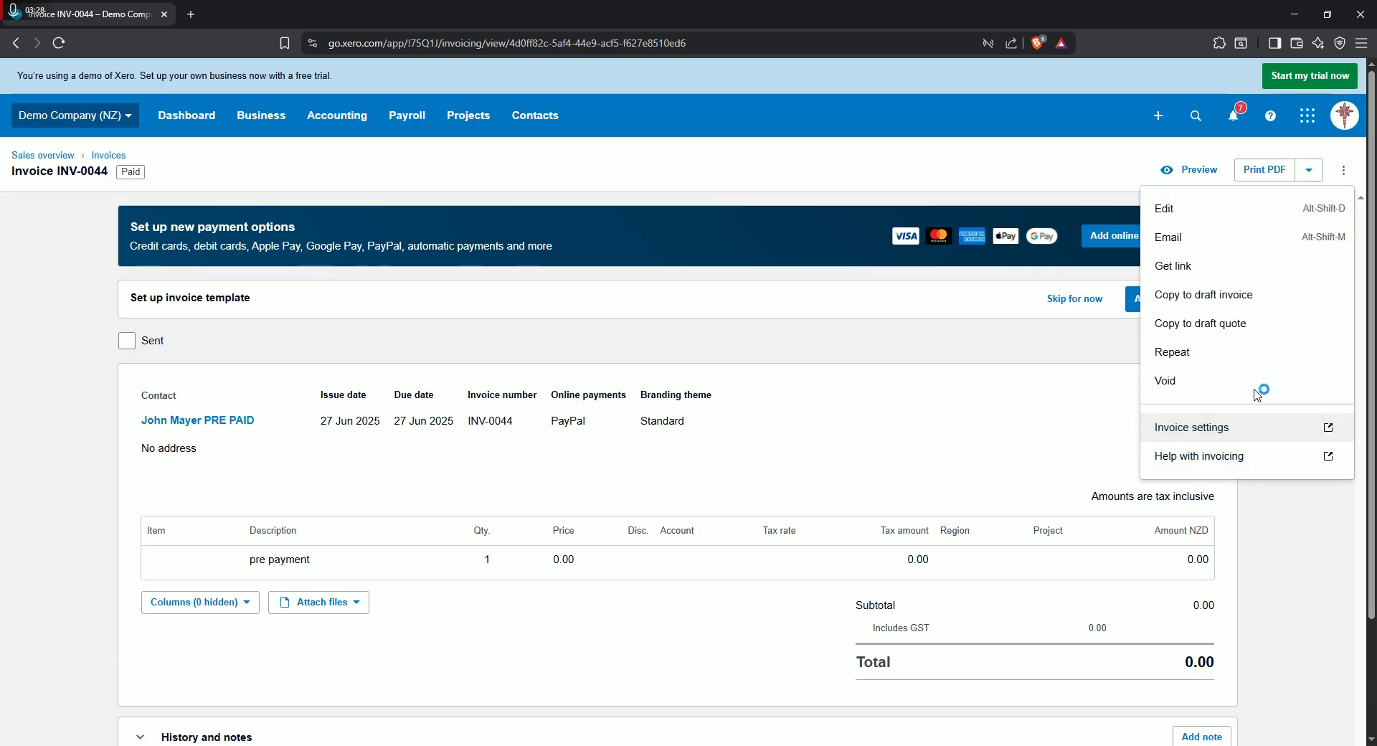
{"action": "left_click", "coordinate": [1211, 206]}
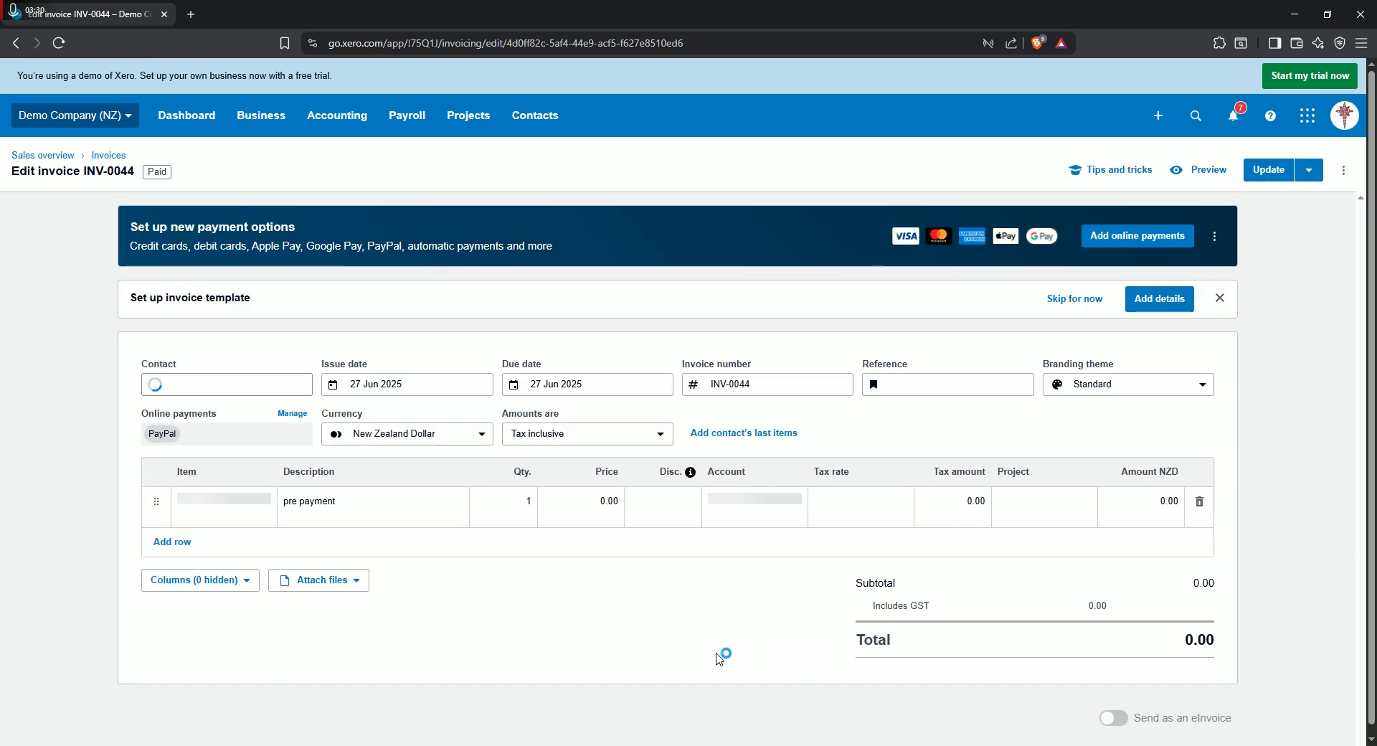
- Set the price of the pre payment line on invoice INV-0044 to -1500
{"action": "left_click", "coordinate": [583, 501]}
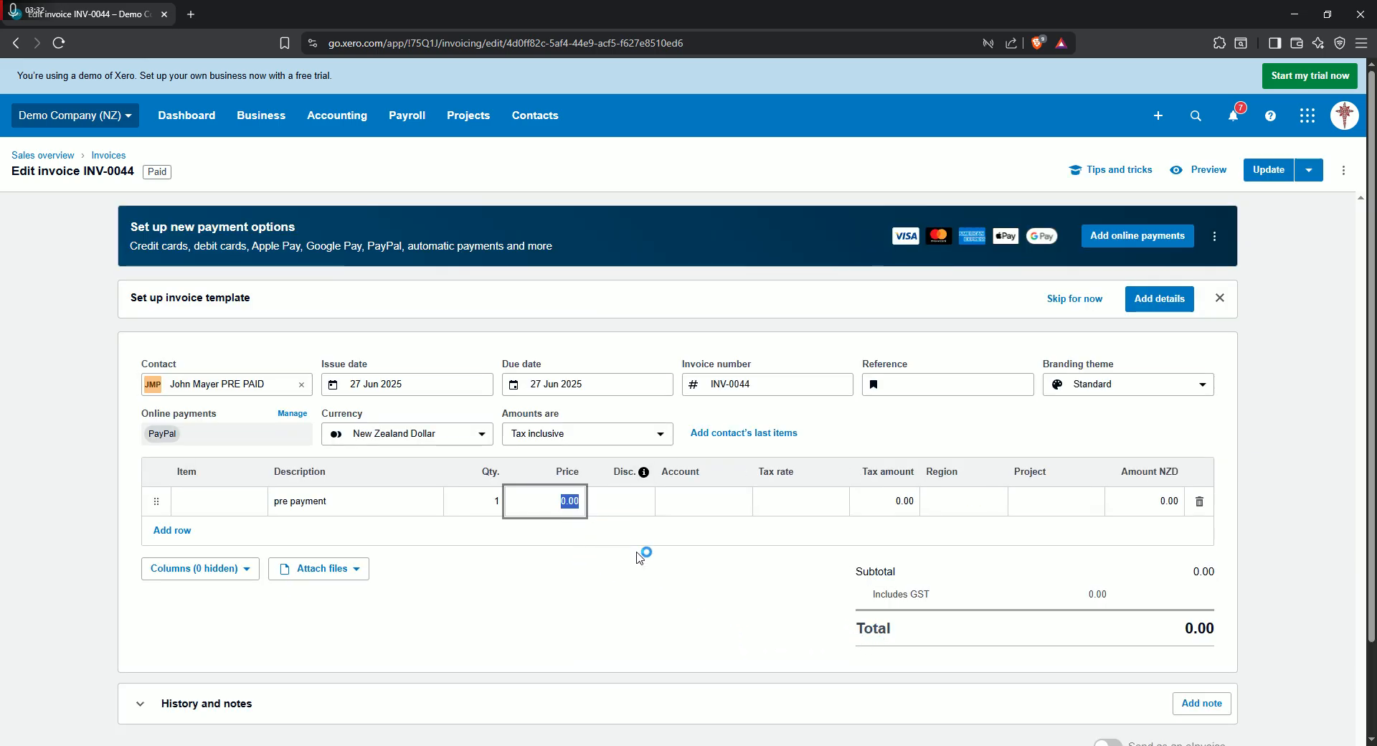
{"action": "type", "text": "0"}
{"action": "key", "text": "Tab"}
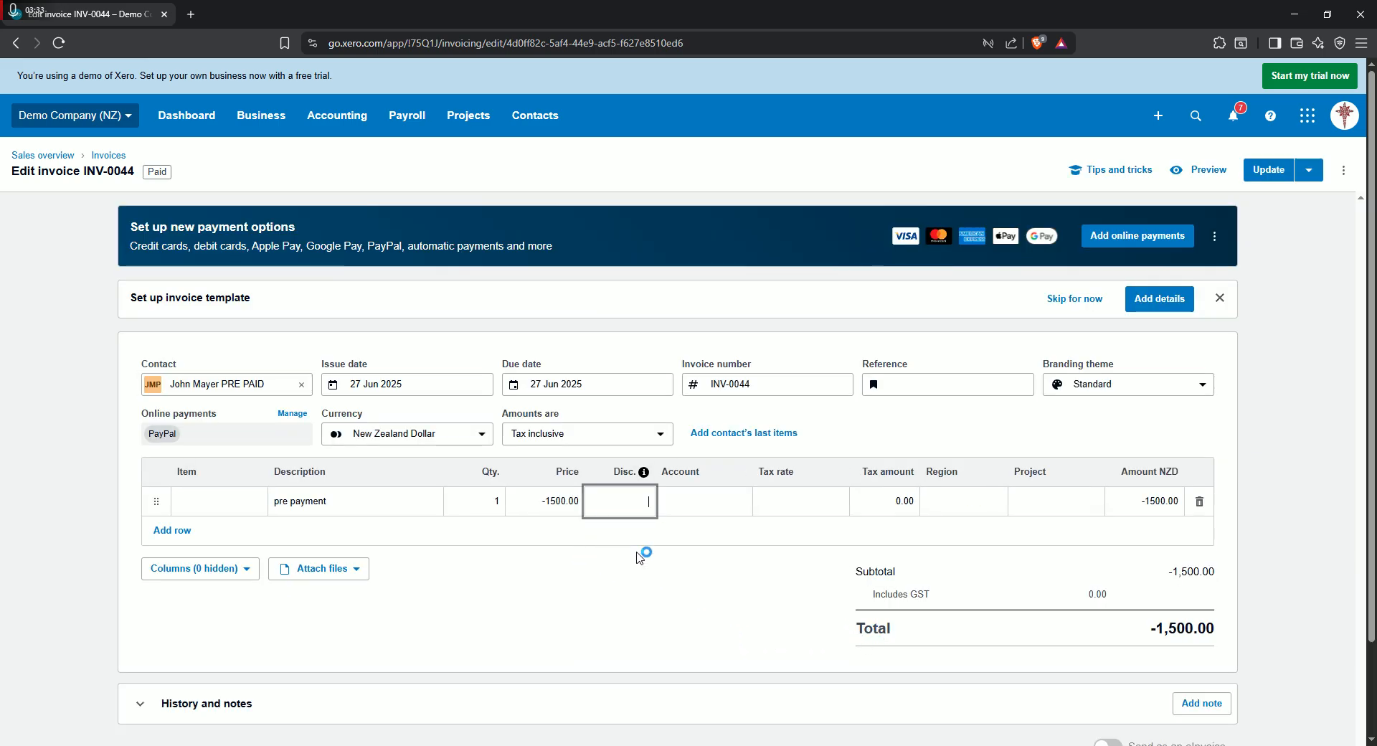
{"action": "key", "text": "Tab"}
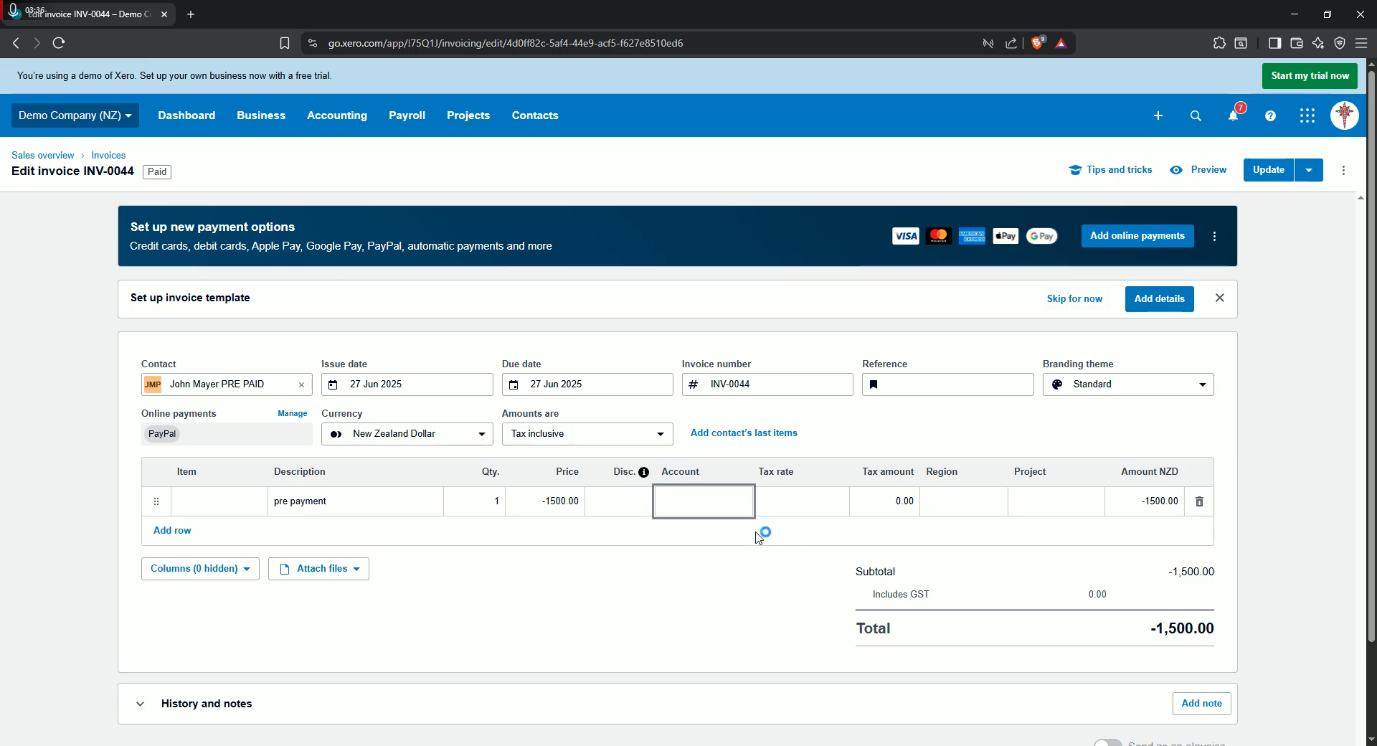
- Assign the pre payment line to account 620 - Prepayments and keep its tax rate at No GST
{"action": "left_click", "coordinate": [708, 497]}
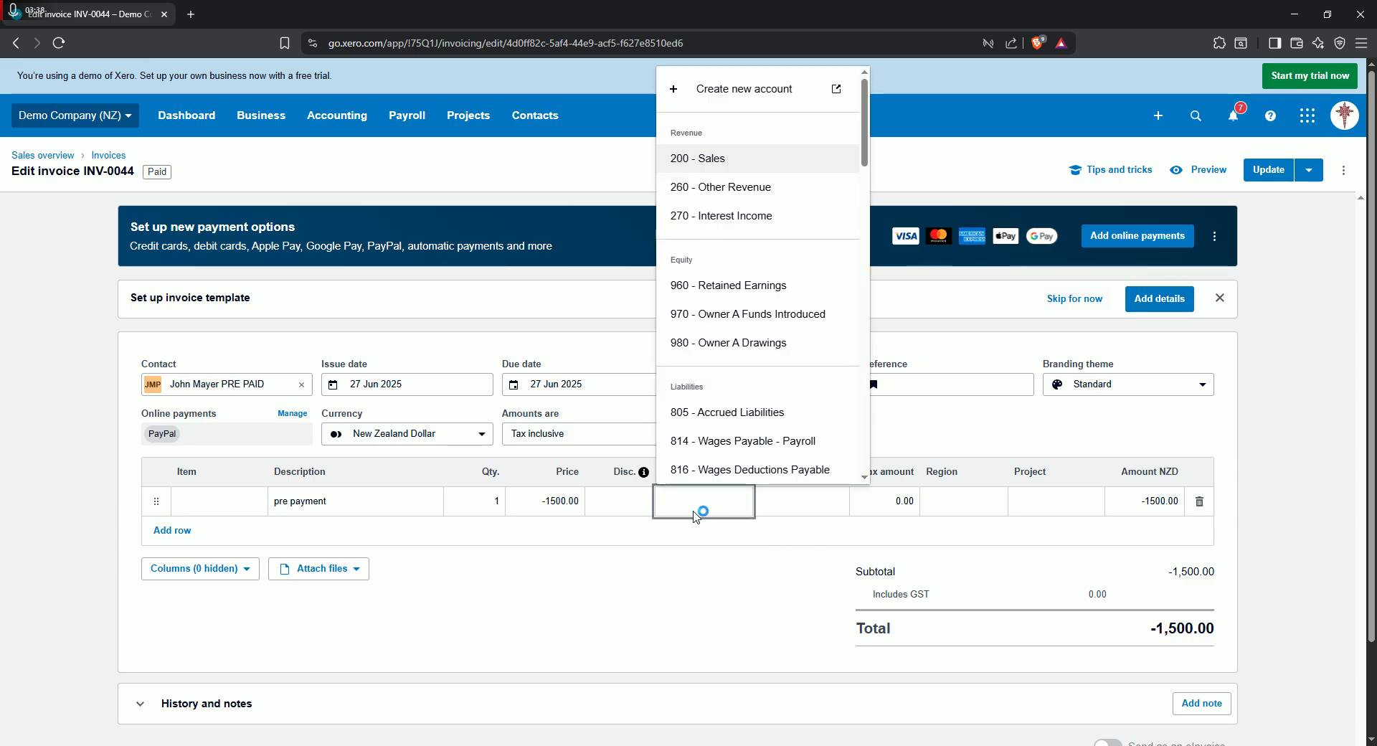
{"action": "type", "text": "prep"}
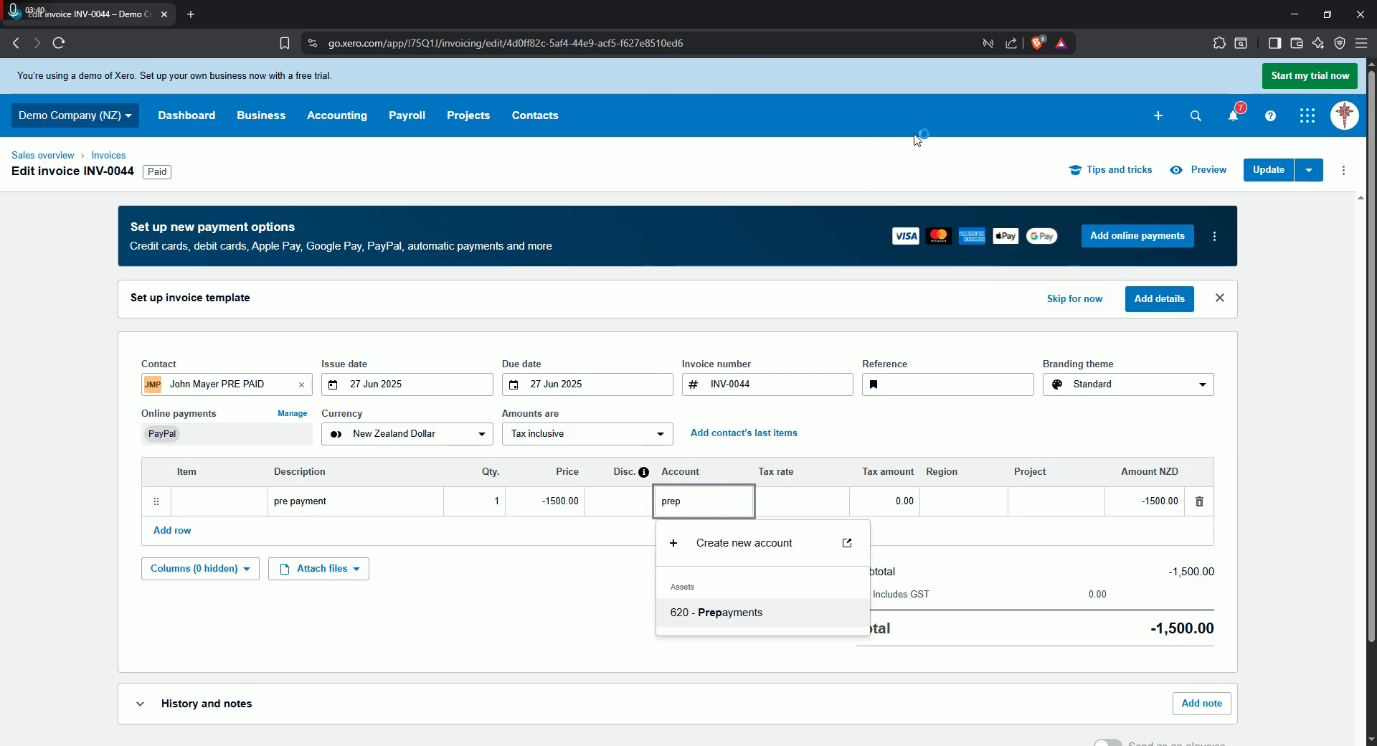
{"action": "left_click", "coordinate": [746, 612]}
{"action": "left_click", "coordinate": [808, 497]}
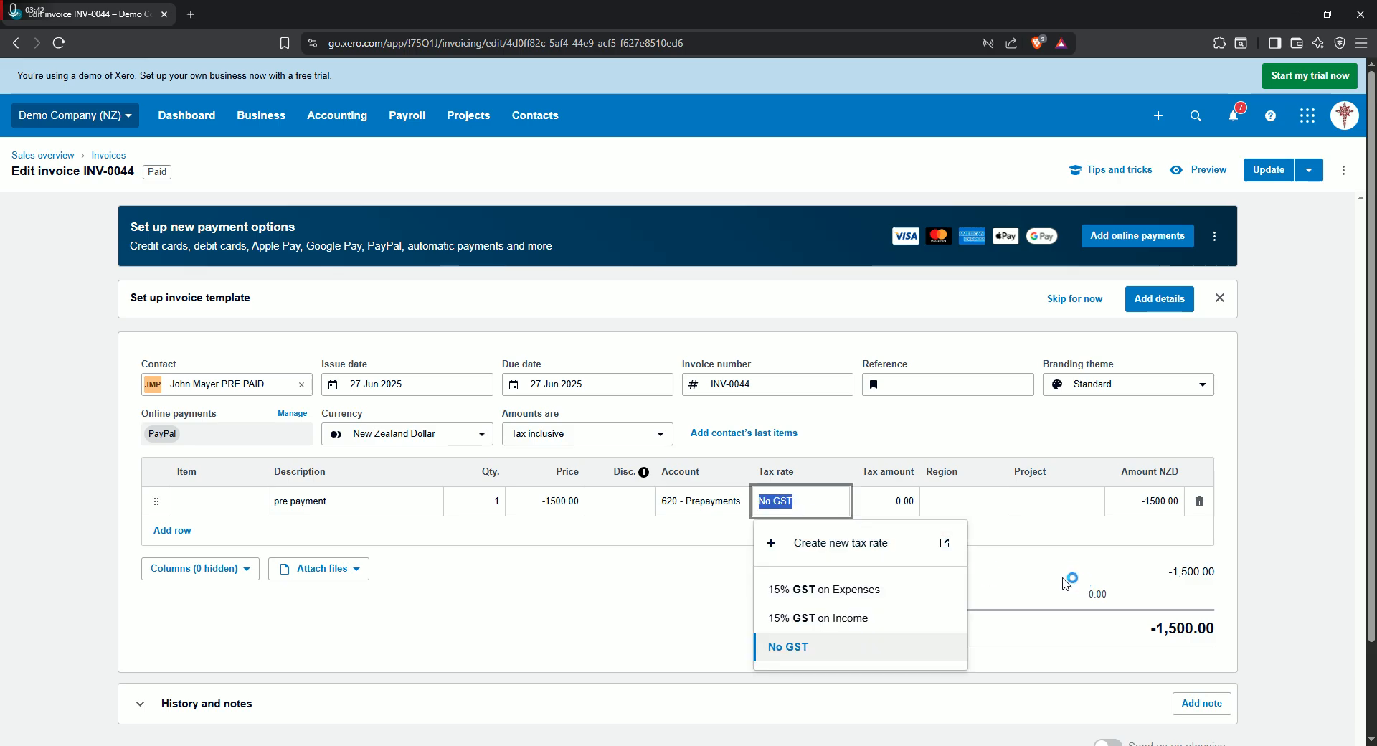
{"action": "left_click", "coordinate": [1069, 581]}
- Try to update invoice INV-0044 with the negative pre payment line
{"action": "left_click", "coordinate": [1344, 170]}
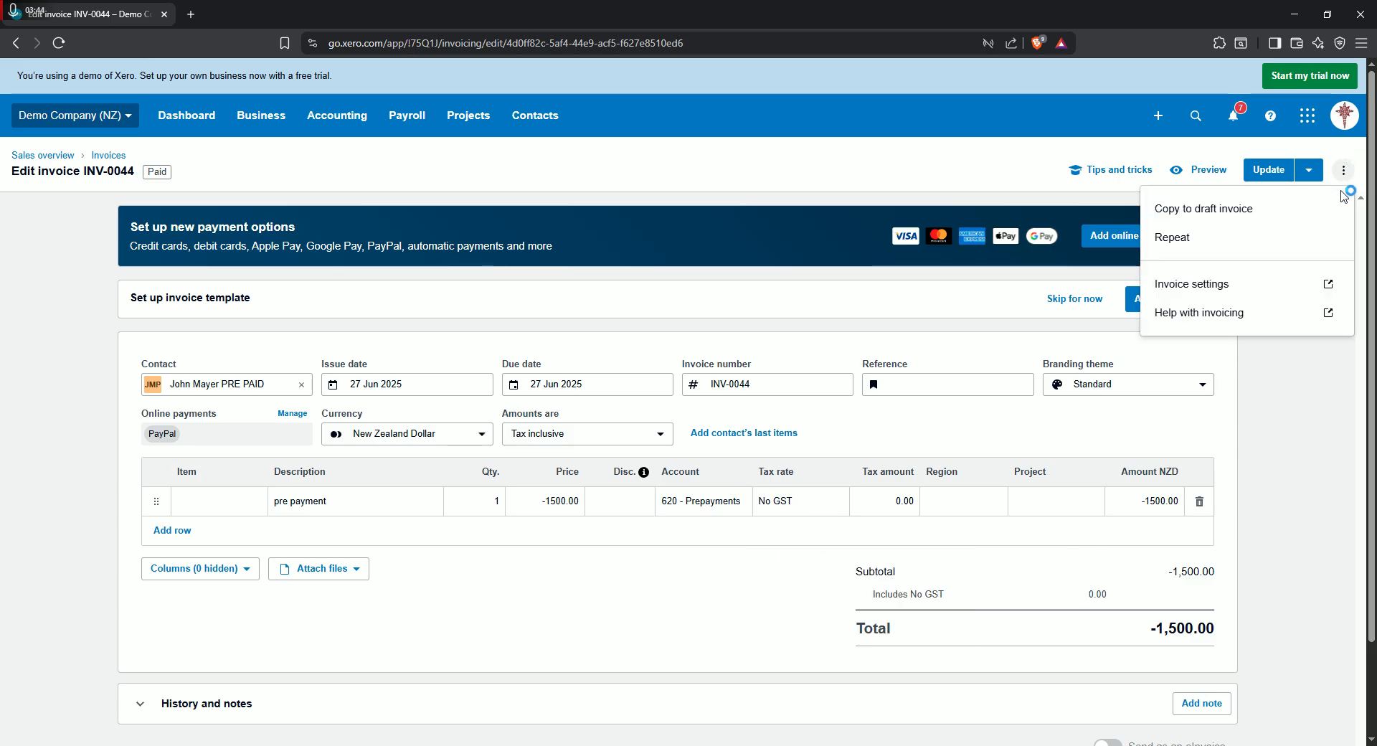
{"action": "left_click", "coordinate": [1268, 170]}
{"action": "left_click_drag", "start_coordinate": [581, 397], "coordinate": [774, 408]}
{"action": "left_click", "coordinate": [799, 439]}
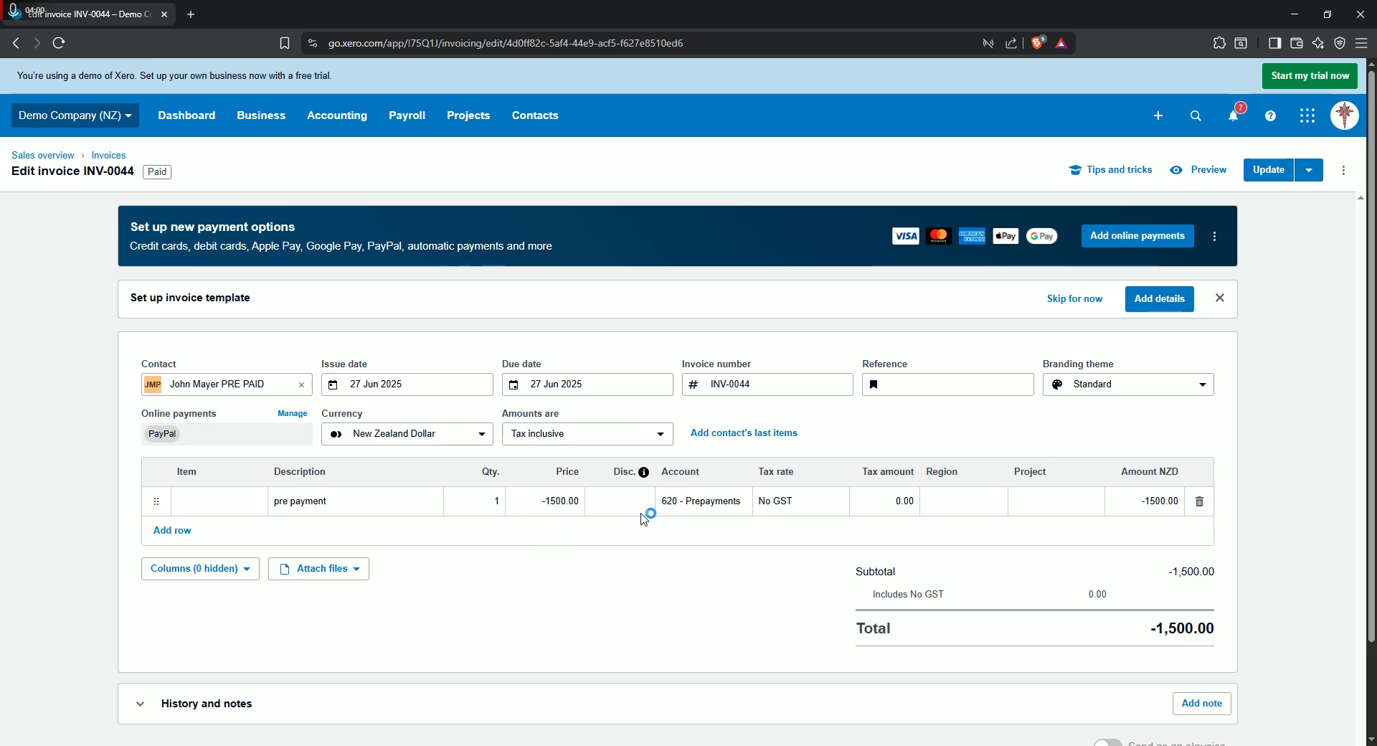
{"action": "left_click", "coordinate": [772, 388]}
- Set the pre payment line's price to 0.01 and update invoice INV-0044
{"action": "left_click", "coordinate": [545, 504]}
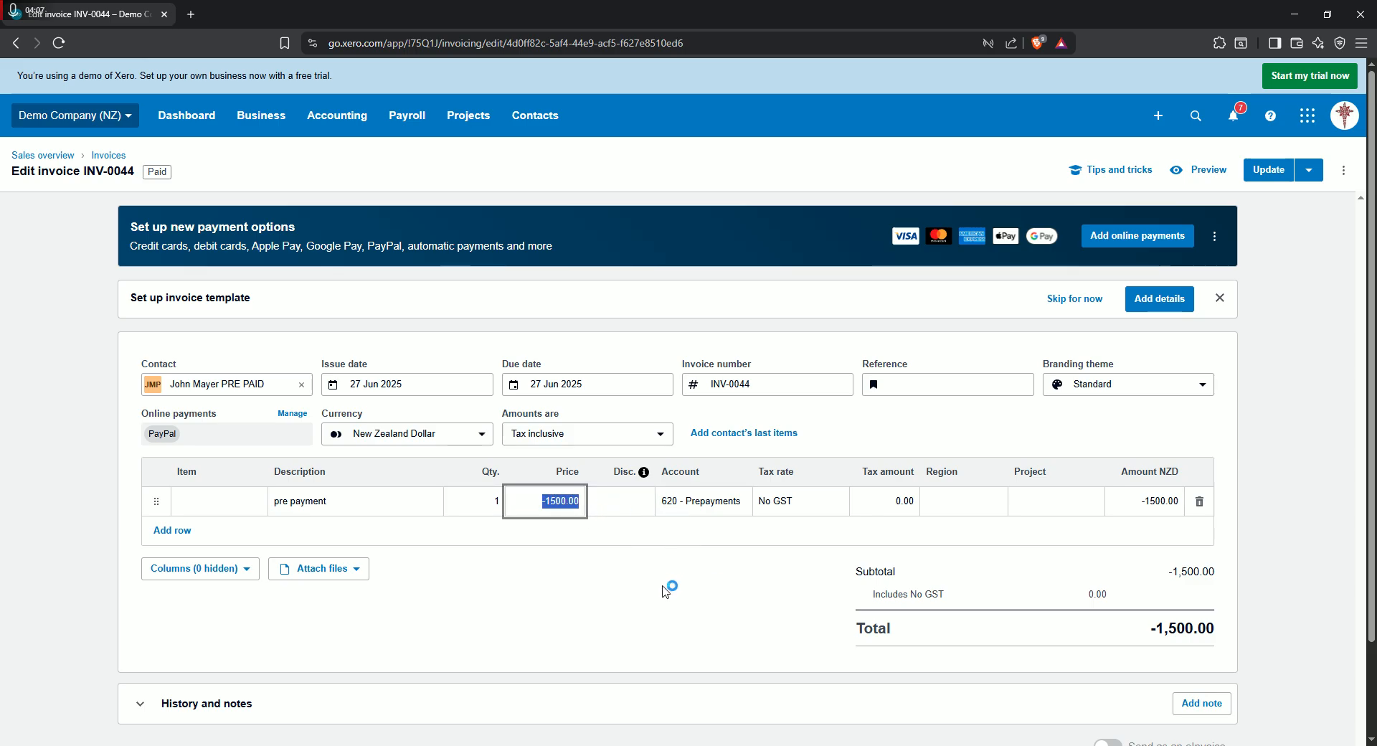
{"action": "type", "text": "0.0"}
{"action": "scroll", "coordinate": [721, 577], "scroll_direction": "down", "scroll_amount": 2}
{"action": "scroll", "coordinate": [655, 603], "scroll_direction": "up", "scroll_amount": 2}
{"action": "scroll", "coordinate": [718, 617], "scroll_direction": "down", "scroll_amount": 2}
{"action": "scroll", "coordinate": [776, 619], "scroll_direction": "up", "scroll_amount": 1}
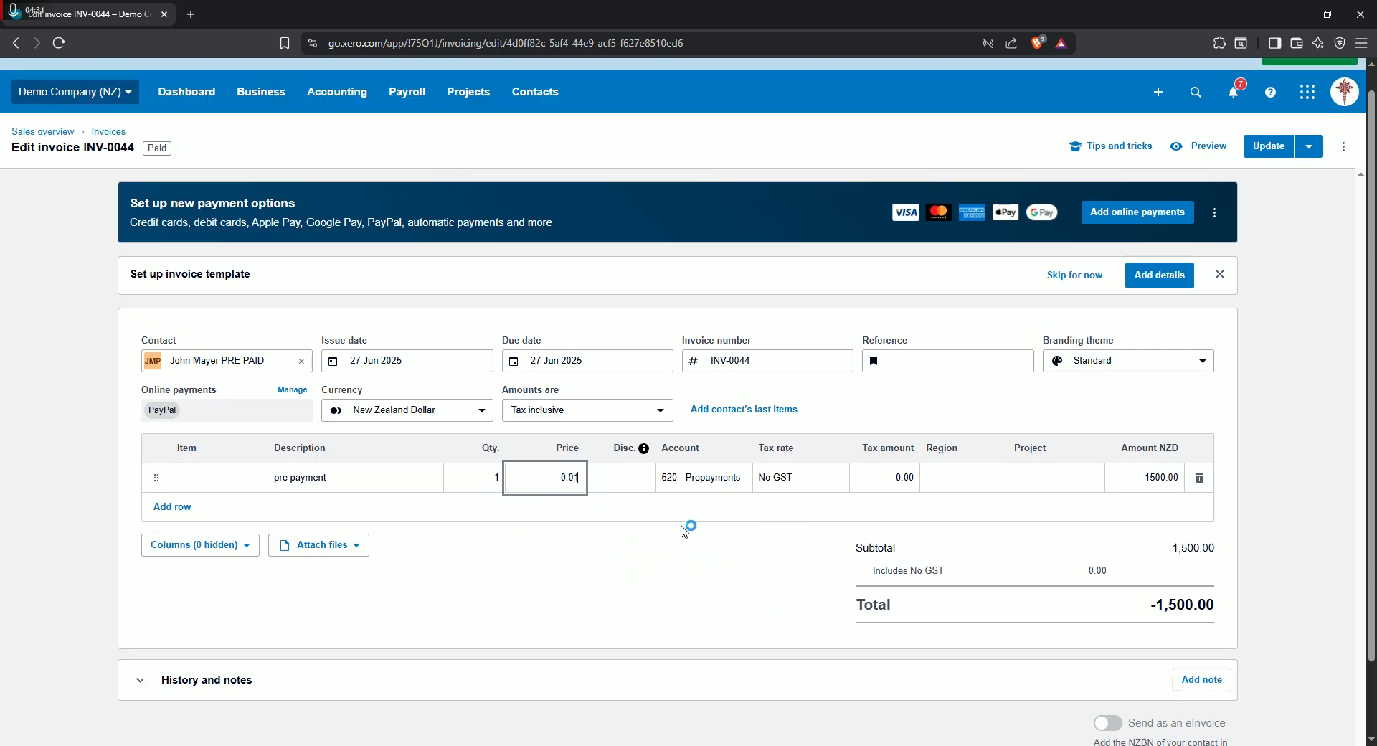
{"action": "scroll", "coordinate": [700, 532], "scroll_direction": "down", "scroll_amount": 1}
{"action": "scroll", "coordinate": [717, 559], "scroll_direction": "up", "scroll_amount": 1}
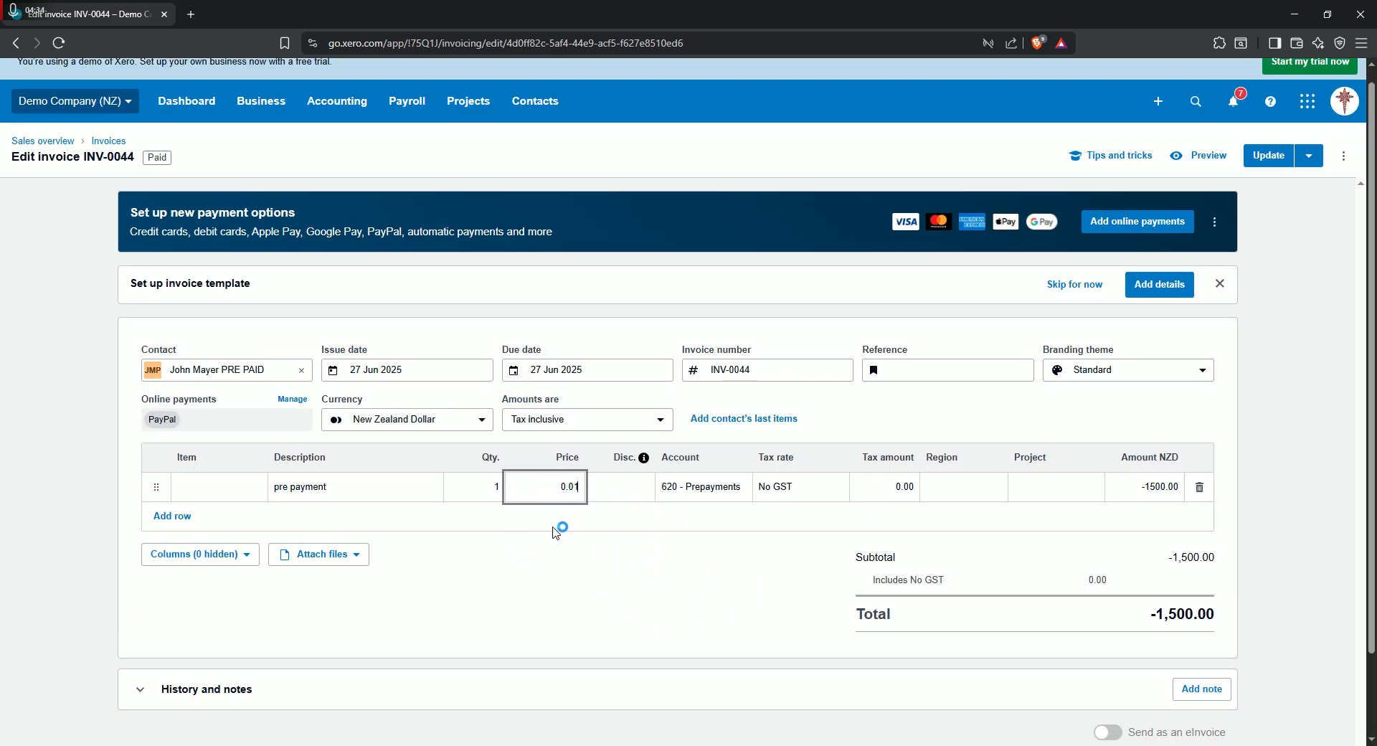
{"action": "left_click", "coordinate": [1309, 156]}
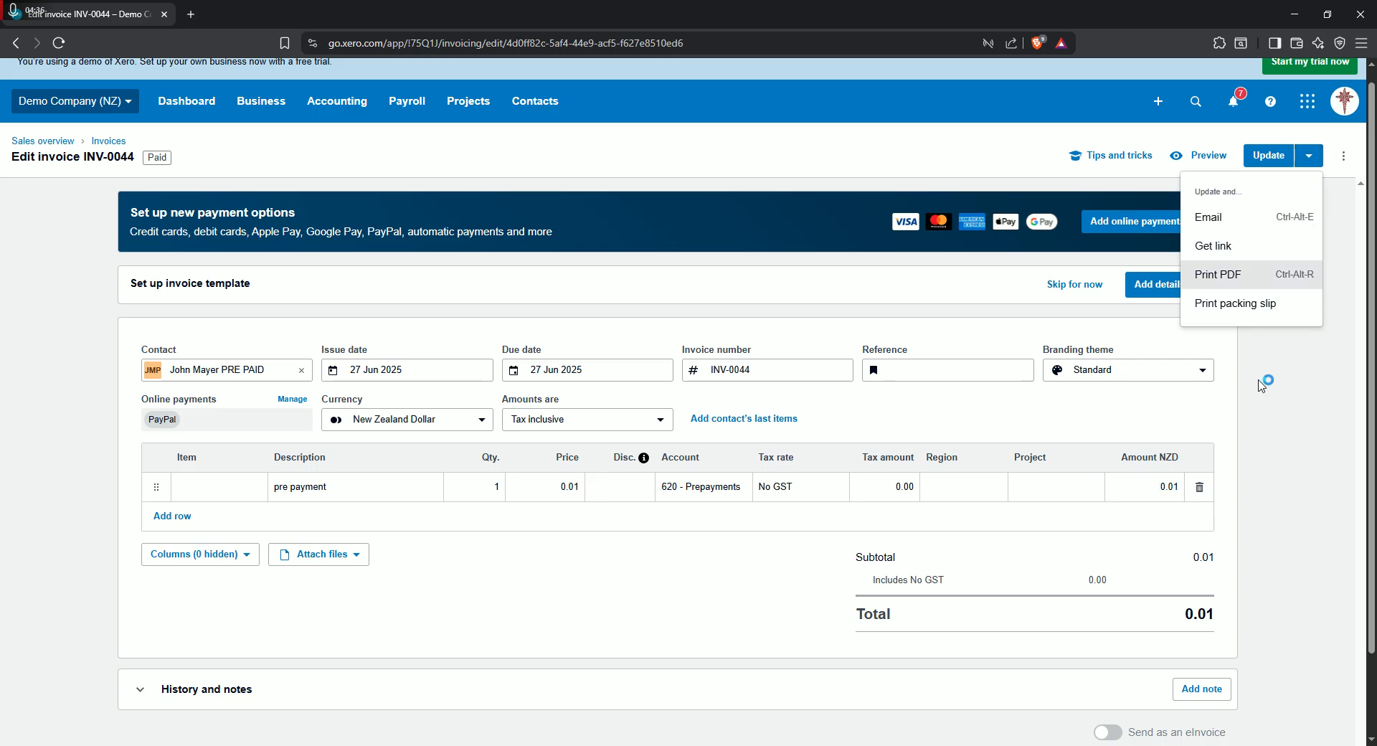
{"action": "left_click", "coordinate": [1264, 156]}
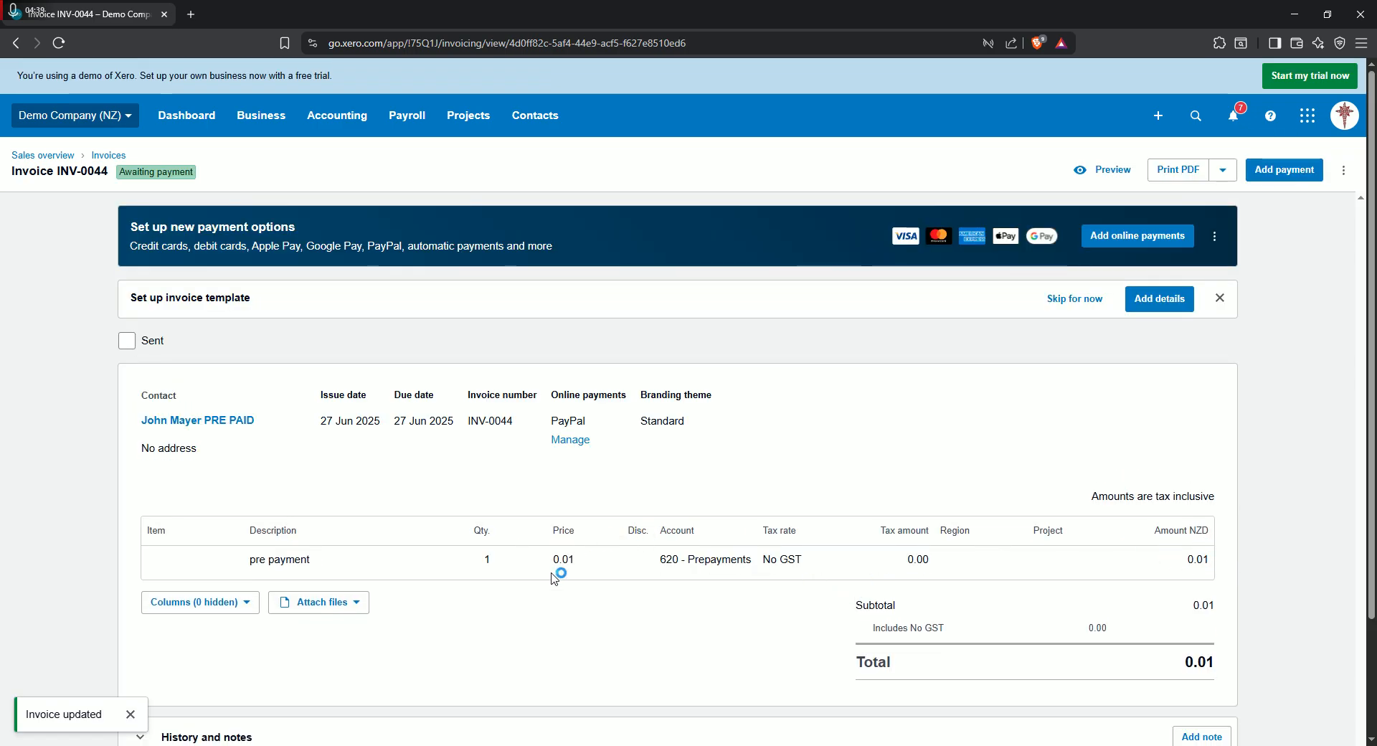
- Go to the bank accounts and open the reconciliation of the Business Bank Account
{"action": "left_click", "coordinate": [320, 119]}
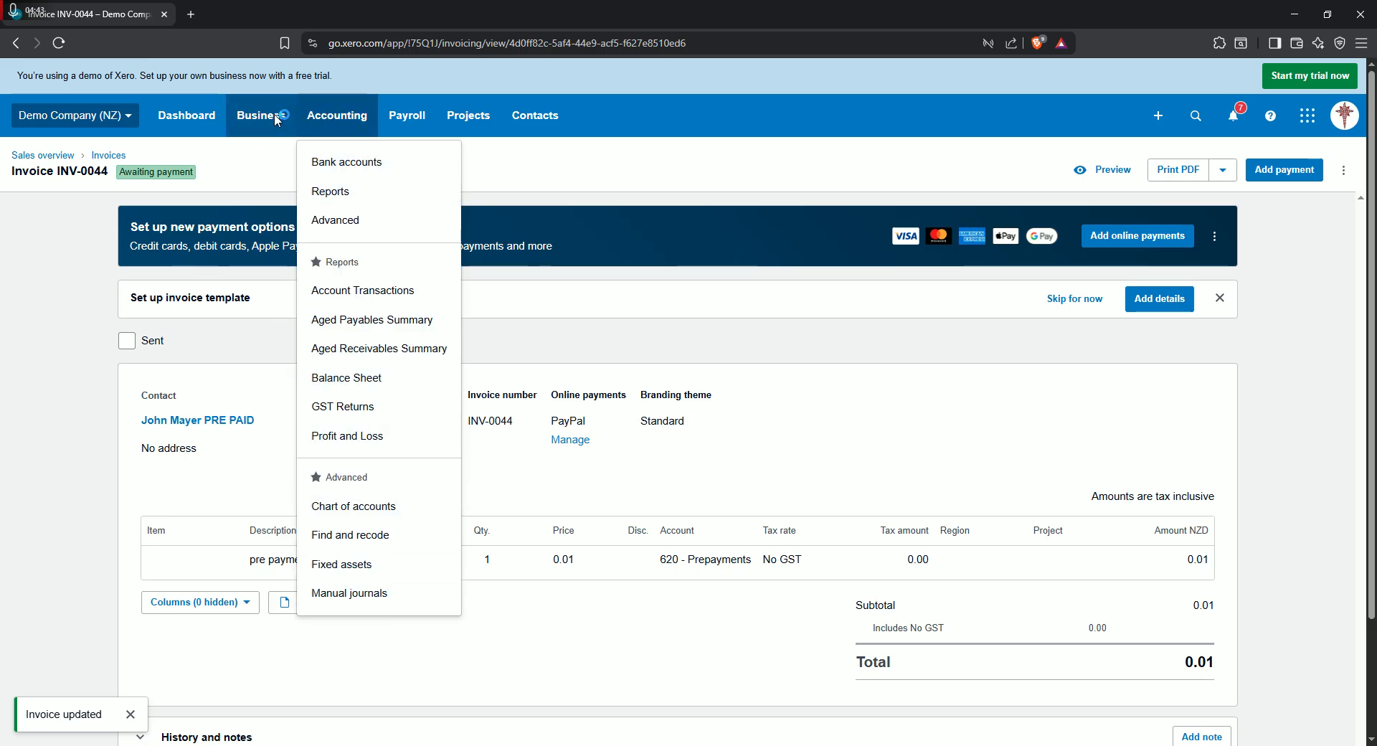
{"action": "left_click", "coordinate": [331, 163]}
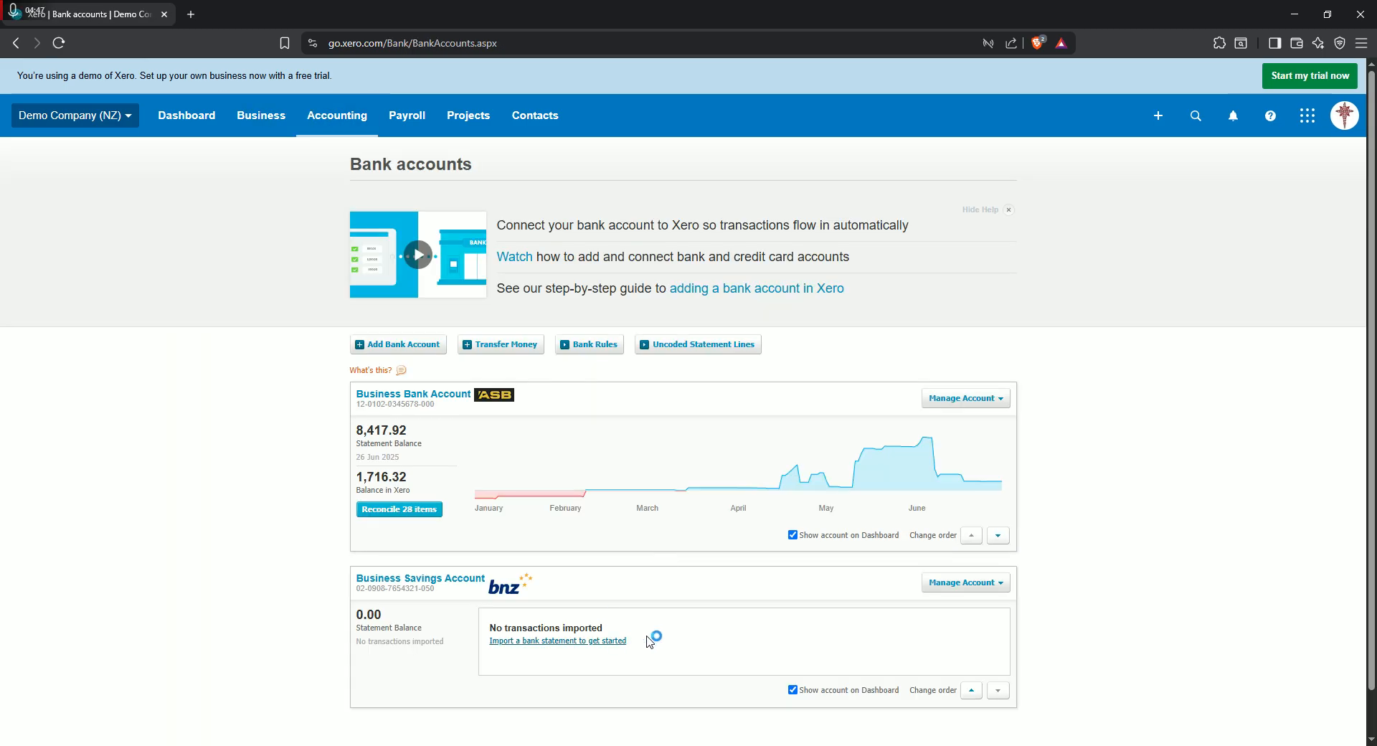
{"action": "scroll", "coordinate": [694, 570], "scroll_direction": "down", "scroll_amount": 1}
{"action": "left_click", "coordinate": [405, 464]}
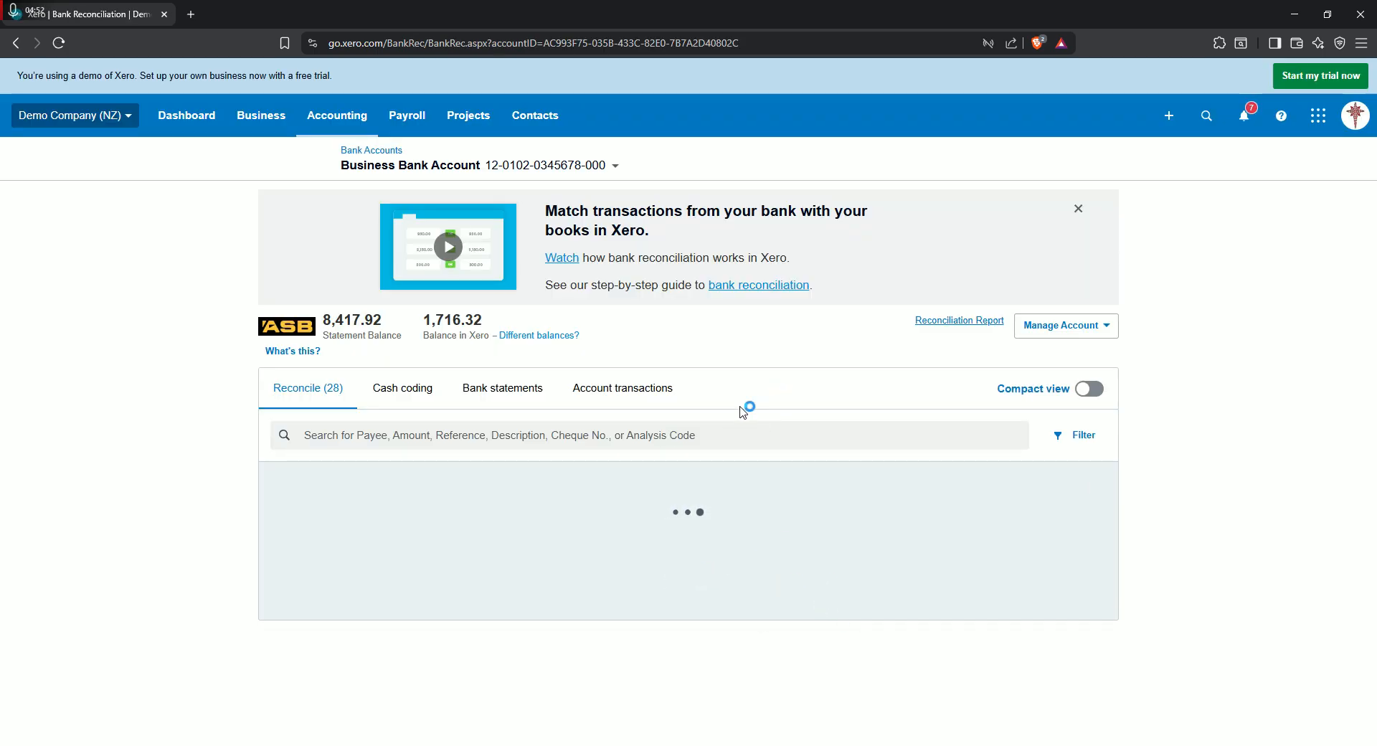
- Open matching for the 24 Jun 2025 e-Bank Dep transaction and search the matching transactions by the invoice contact's name
{"action": "scroll", "coordinate": [742, 411], "scroll_direction": "down", "scroll_amount": 12}
{"action": "scroll", "coordinate": [703, 466], "scroll_direction": "down", "scroll_amount": 15}
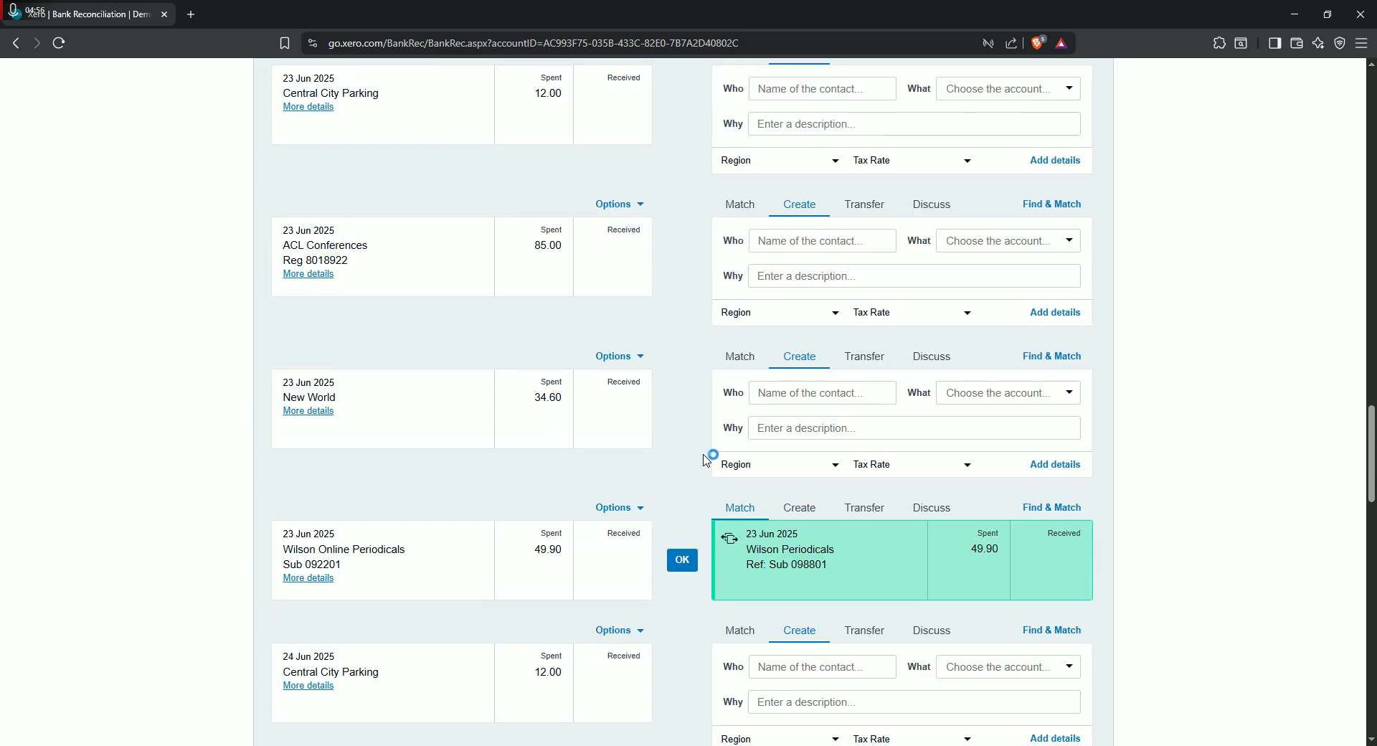
{"action": "scroll", "coordinate": [706, 460], "scroll_direction": "down", "scroll_amount": 7}
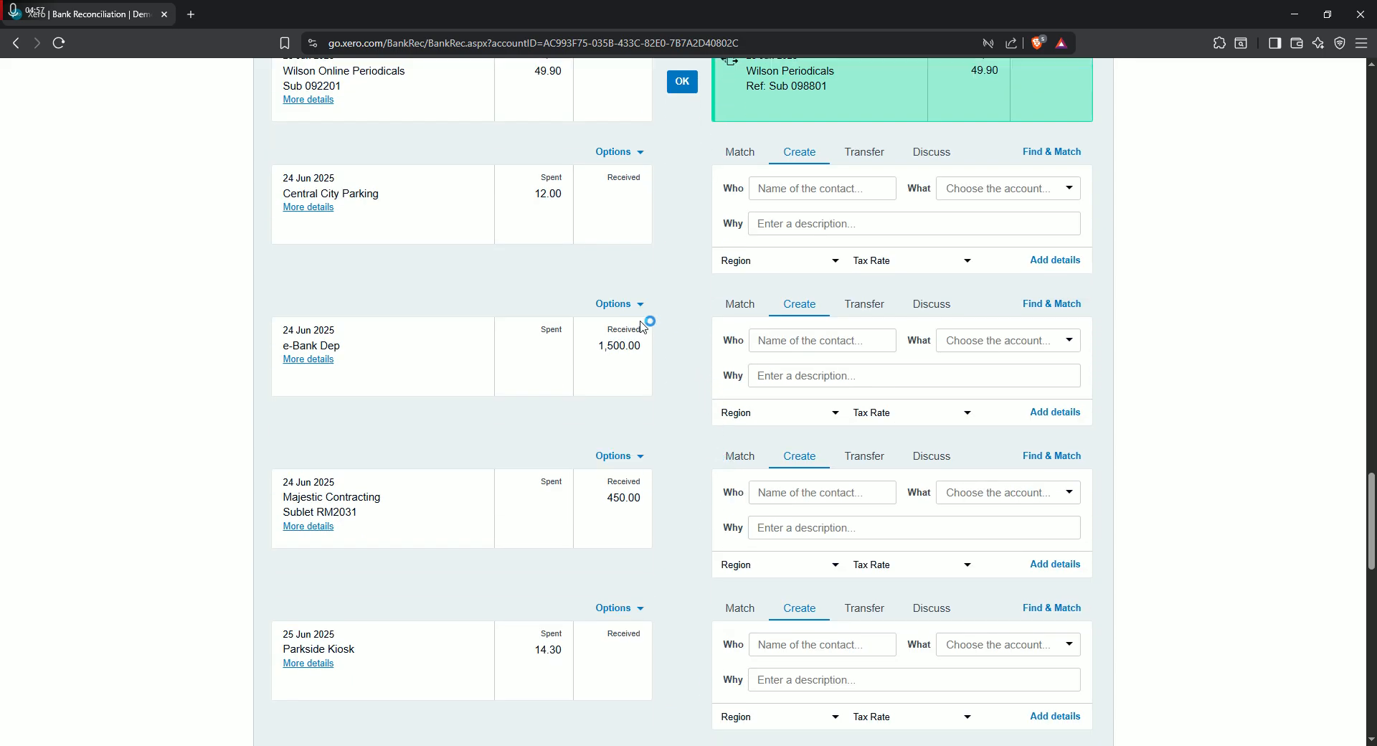
{"action": "left_click", "coordinate": [746, 304]}
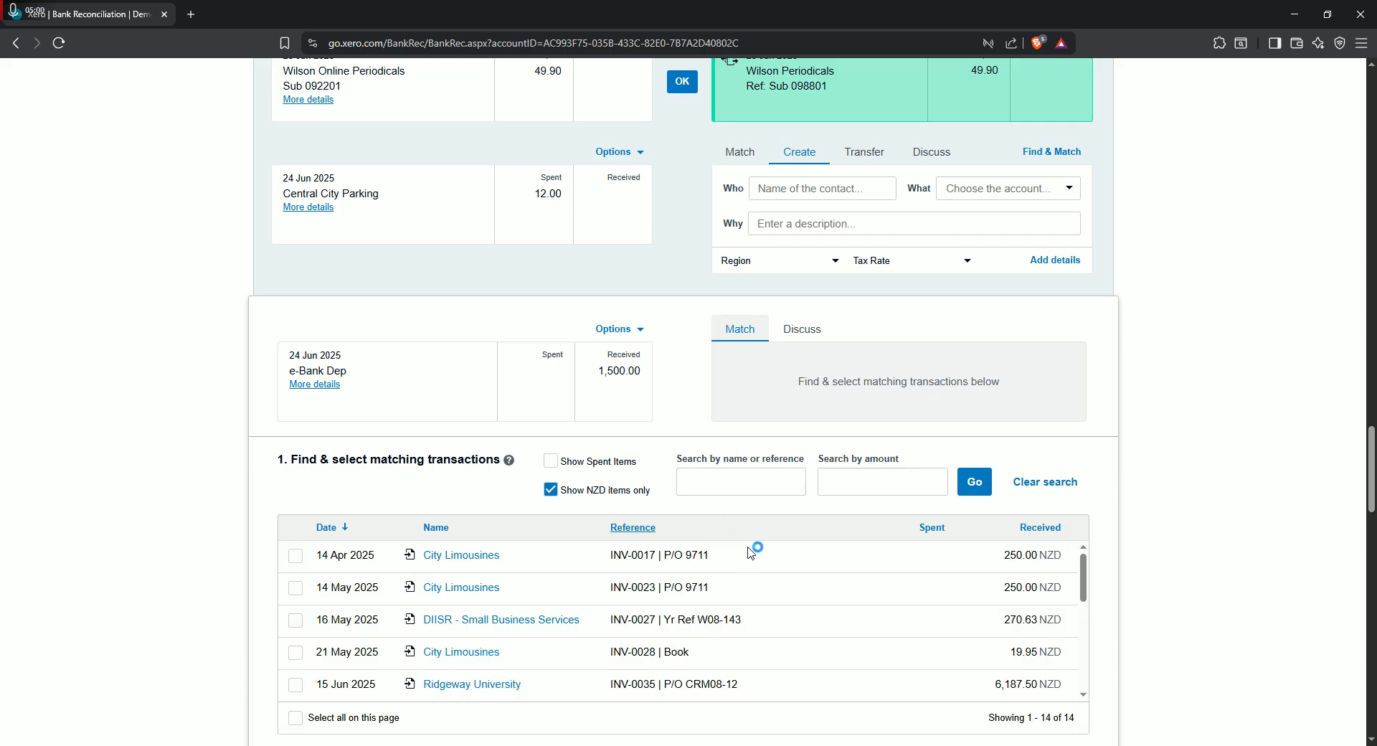
{"action": "scroll", "coordinate": [739, 549], "scroll_direction": "down", "scroll_amount": 1}
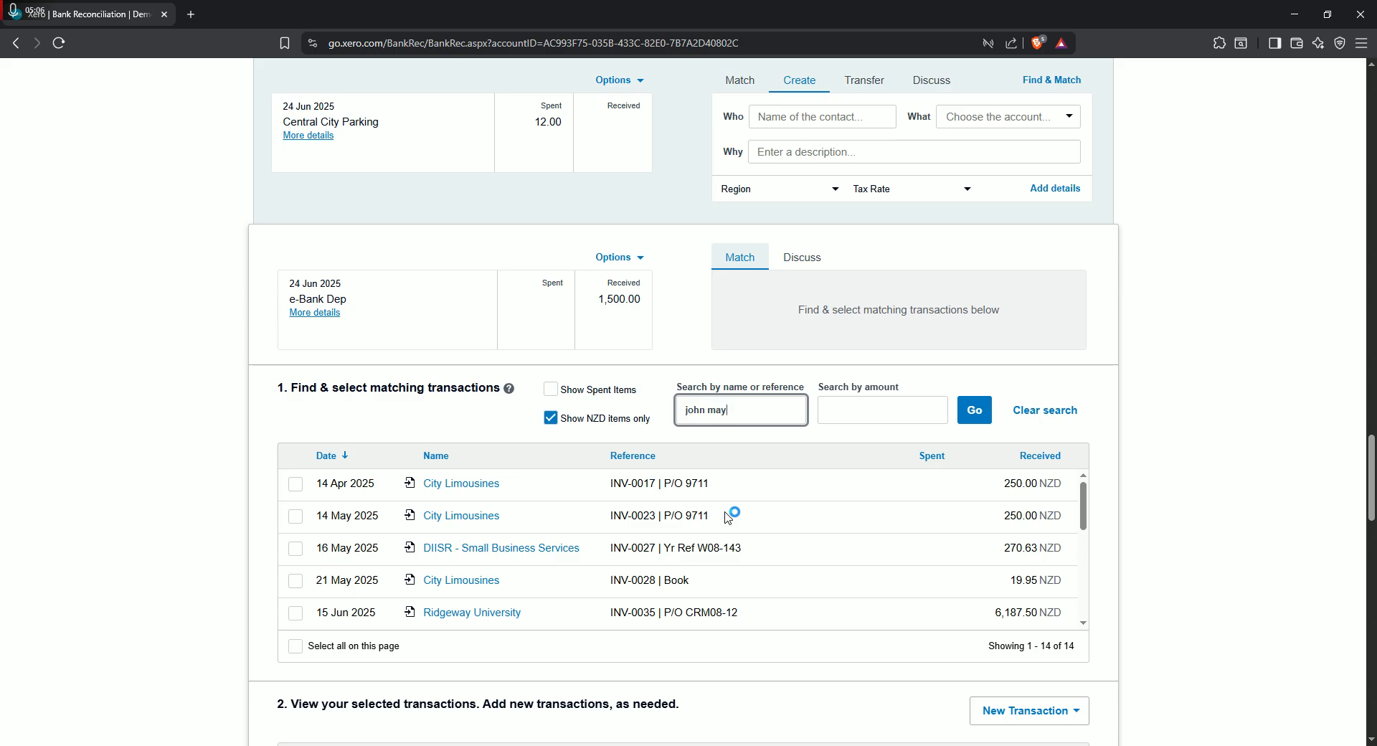
{"action": "type", "text": "er"}
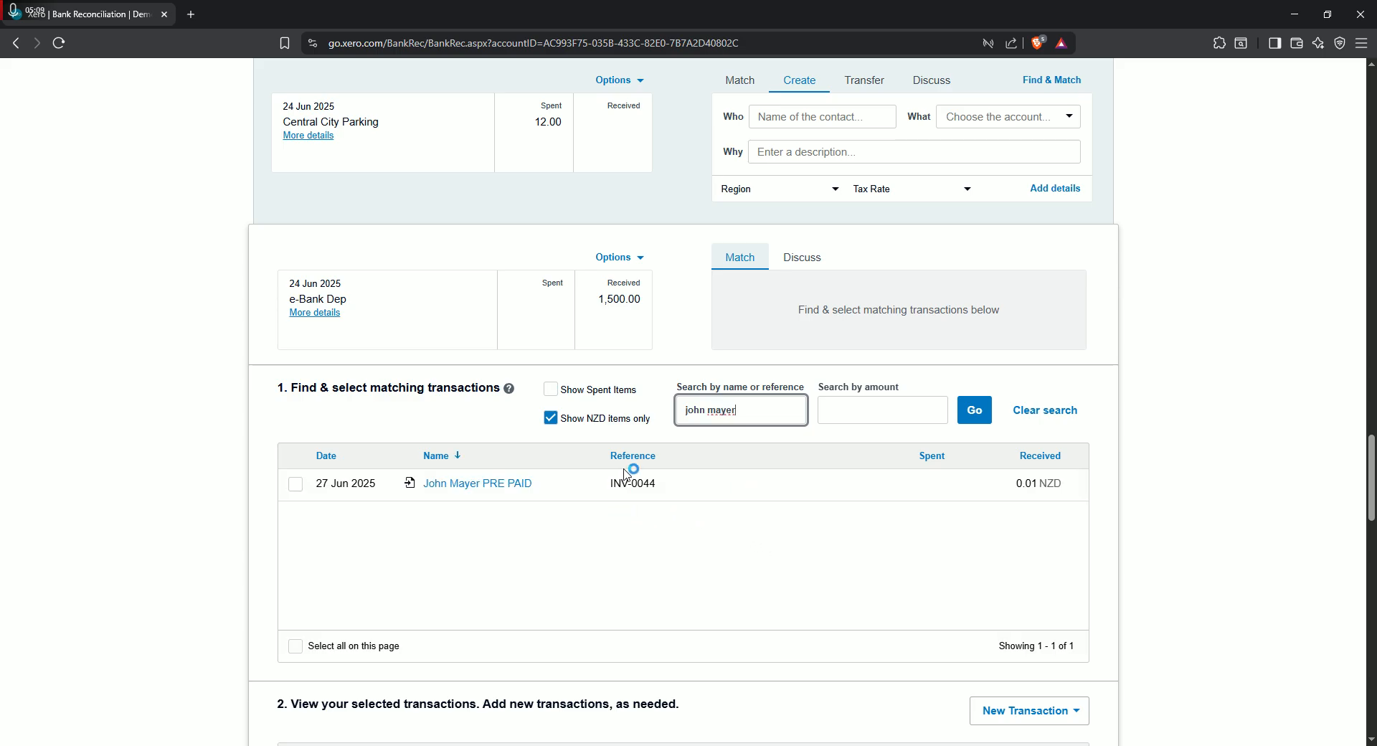
{"action": "left_click_drag", "start_coordinate": [1068, 478], "coordinate": [1058, 516]}
{"action": "left_click", "coordinate": [987, 544]}
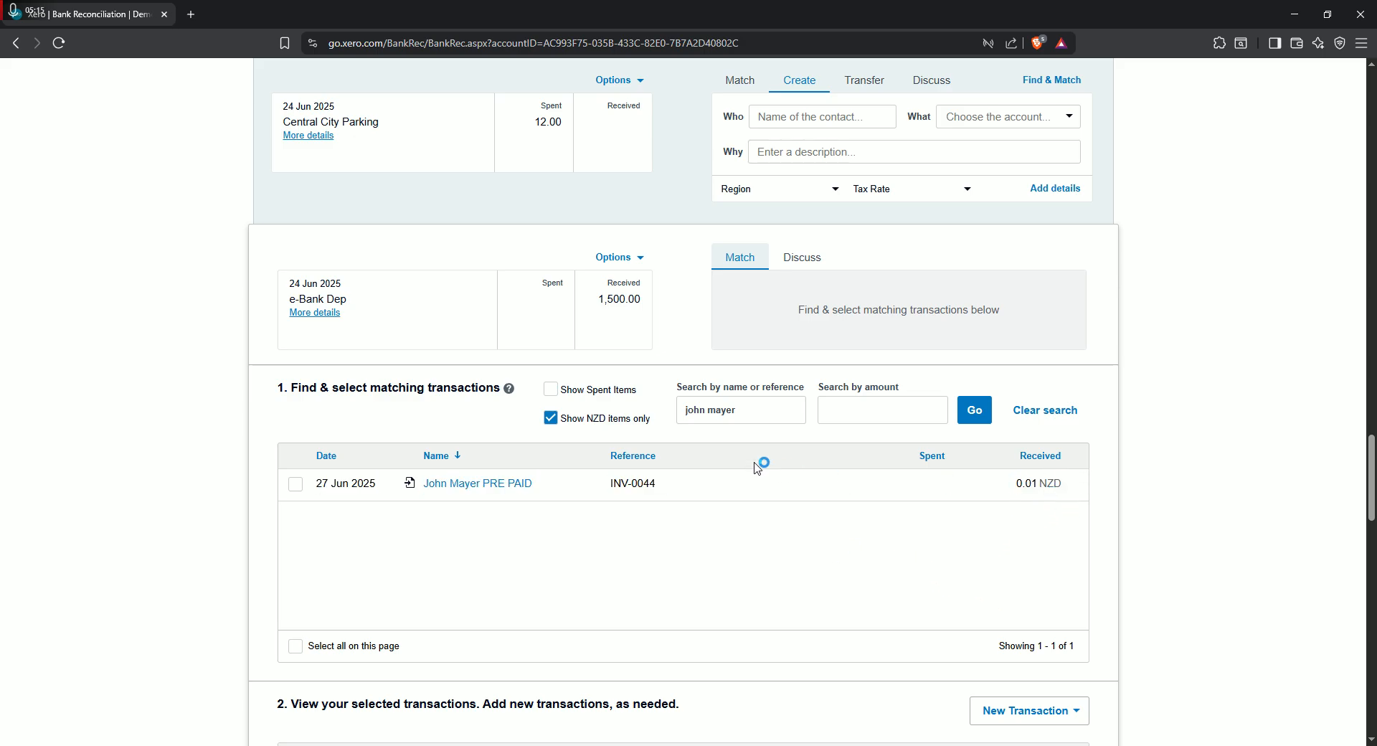
- View the found invoice INV-0044 in its own browser tab, then close that tab and return to the reconciliation
{"action": "left_click", "coordinate": [494, 485]}
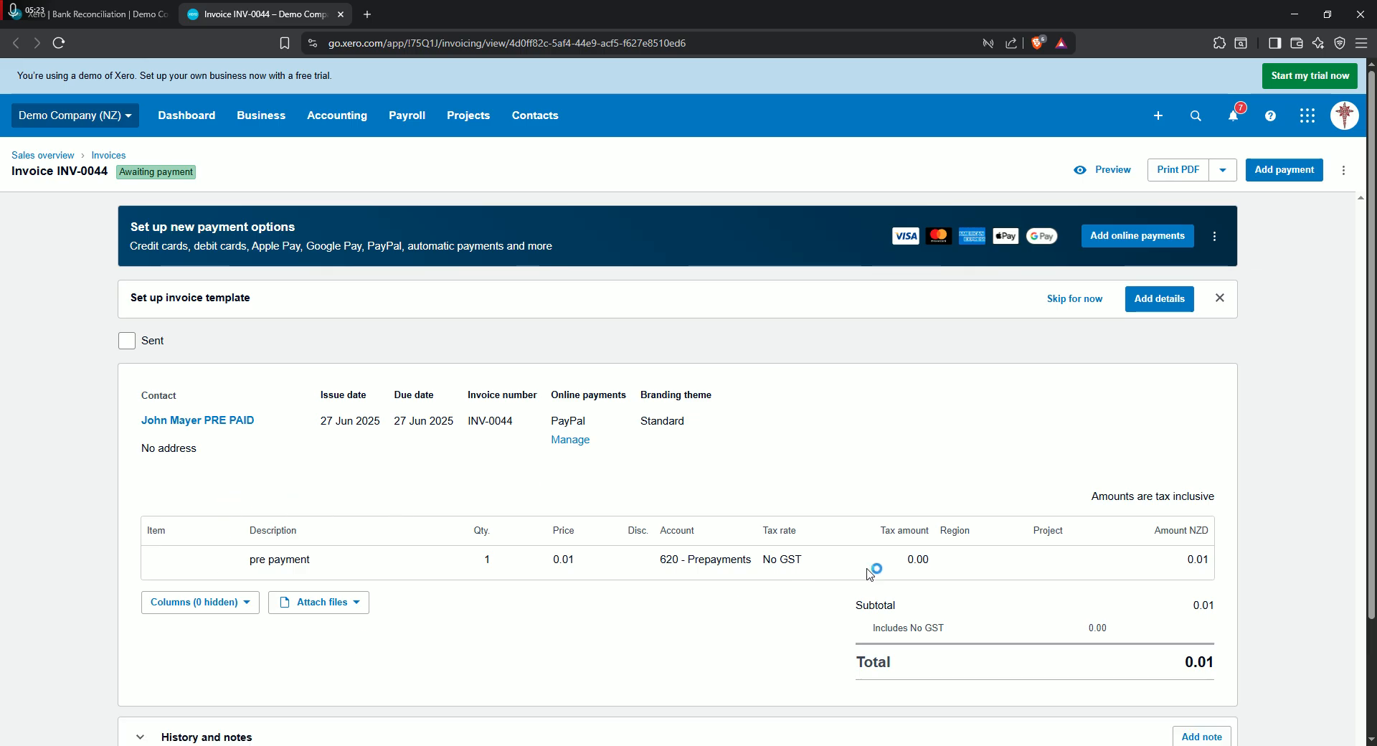
{"action": "scroll", "coordinate": [818, 529], "scroll_direction": "down", "scroll_amount": 2}
{"action": "scroll", "coordinate": [980, 561], "scroll_direction": "up", "scroll_amount": 1}
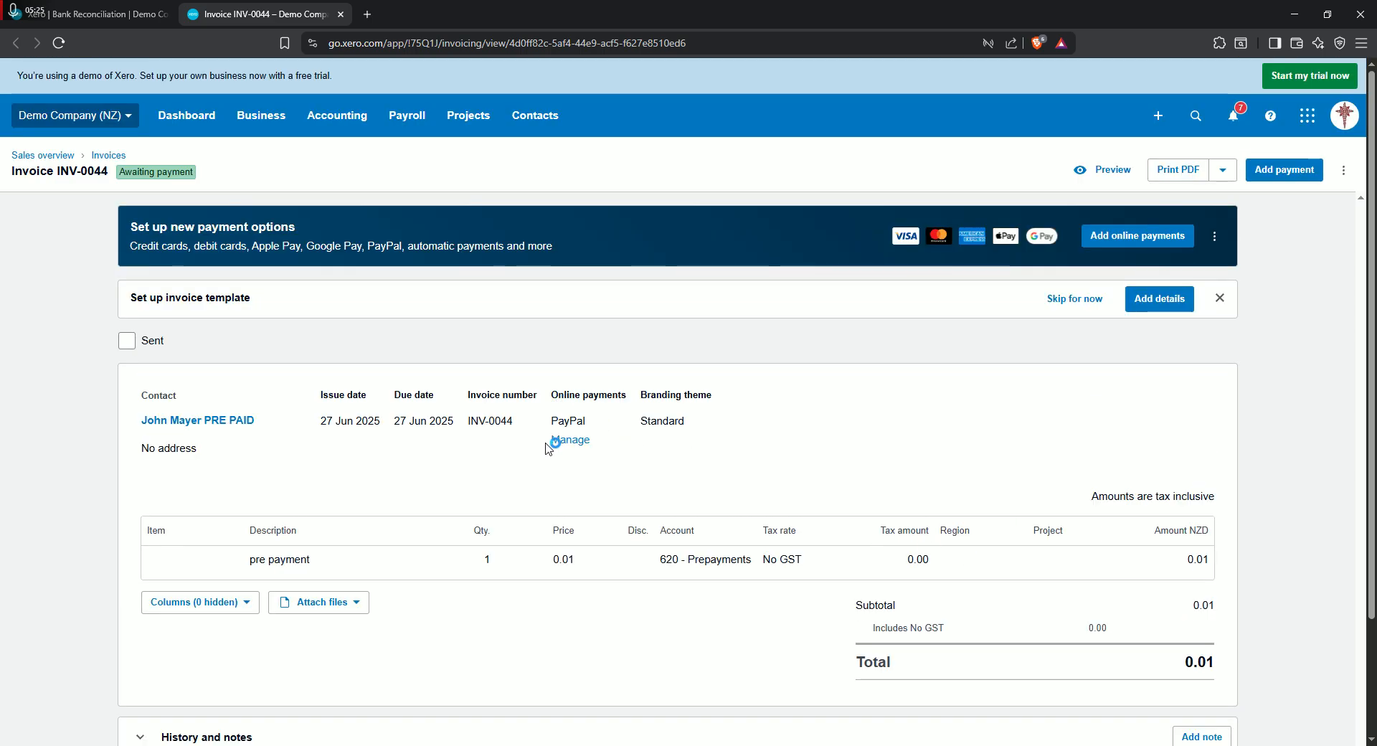
{"action": "left_click", "coordinate": [115, 13]}
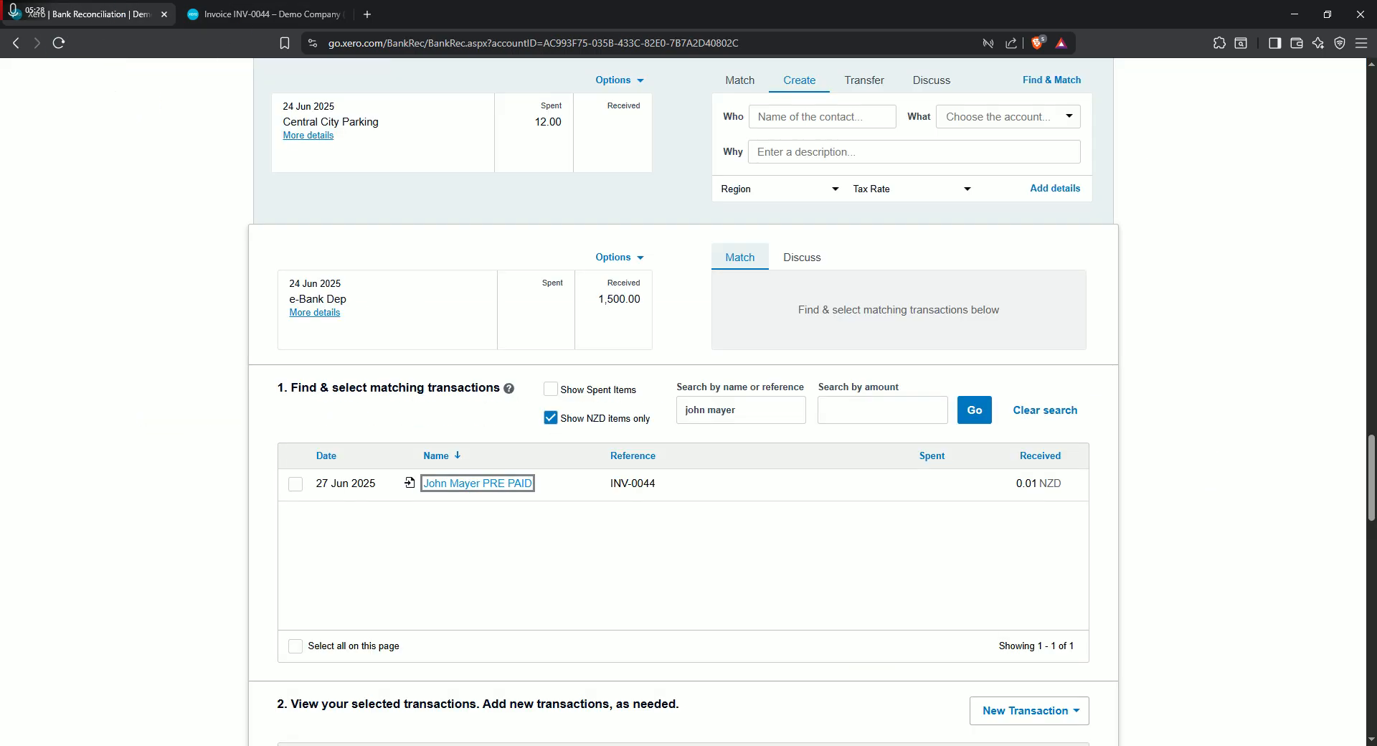
{"action": "left_click", "coordinate": [302, 15]}
{"action": "left_click", "coordinate": [341, 14]}
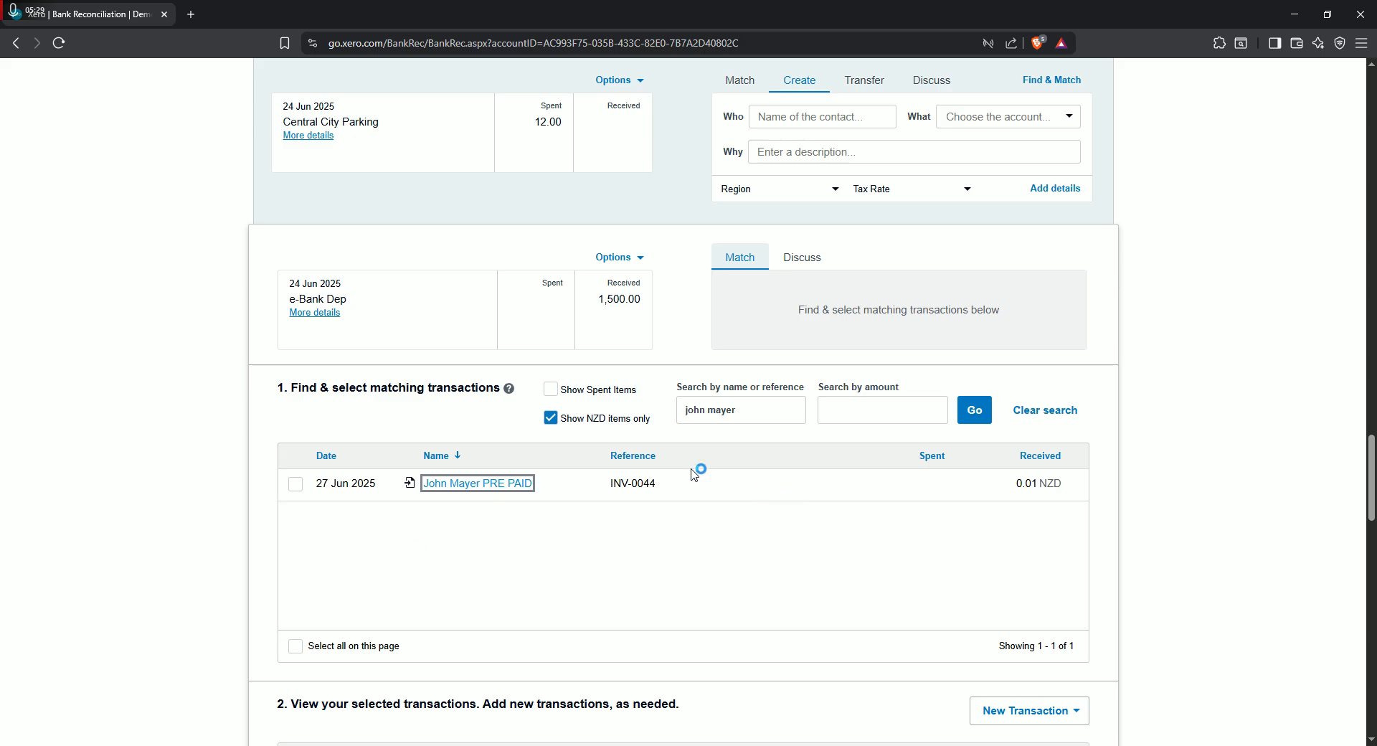
- Select invoice INV-0044 as the match for the e-Bank Dep transaction and view the available adjustment types
{"action": "scroll", "coordinate": [560, 561], "scroll_direction": "down", "scroll_amount": 2}
{"action": "left_click", "coordinate": [297, 366]}
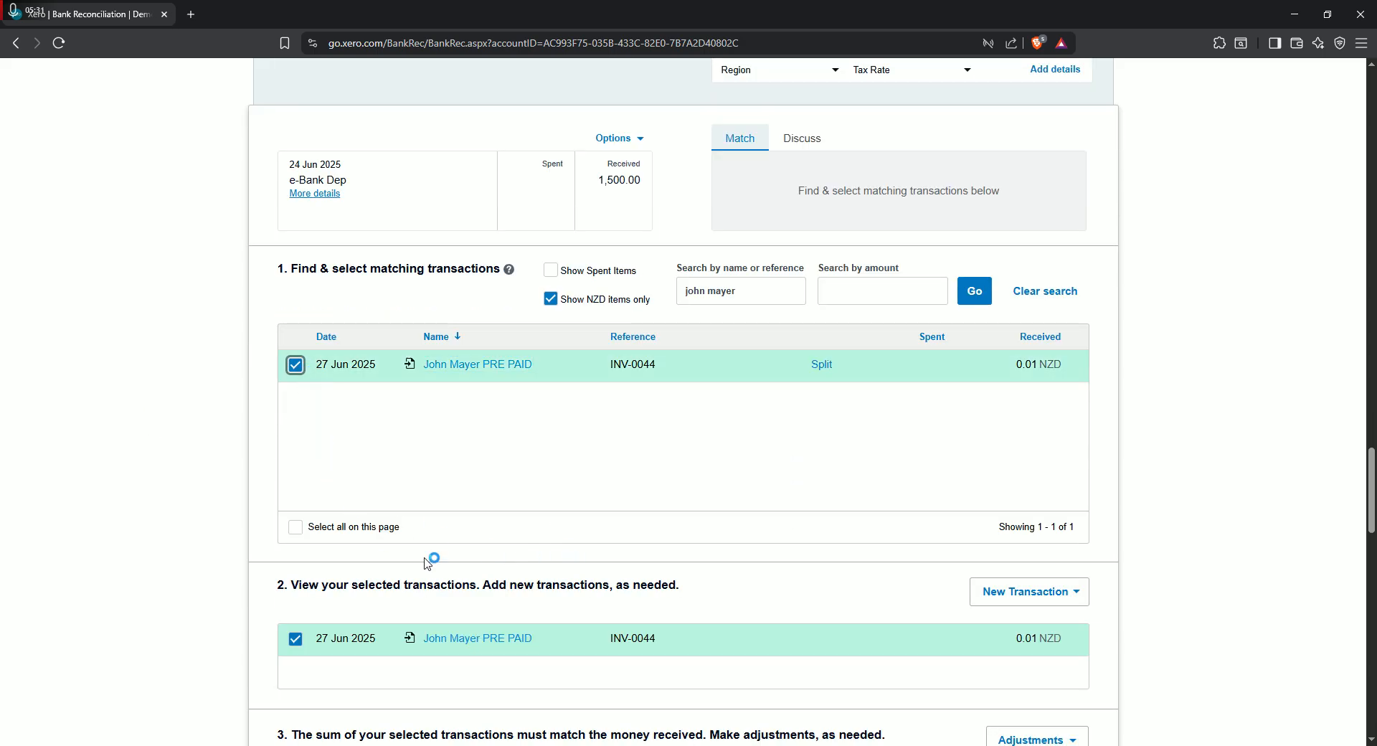
{"action": "scroll", "coordinate": [803, 531], "scroll_direction": "down", "scroll_amount": 4}
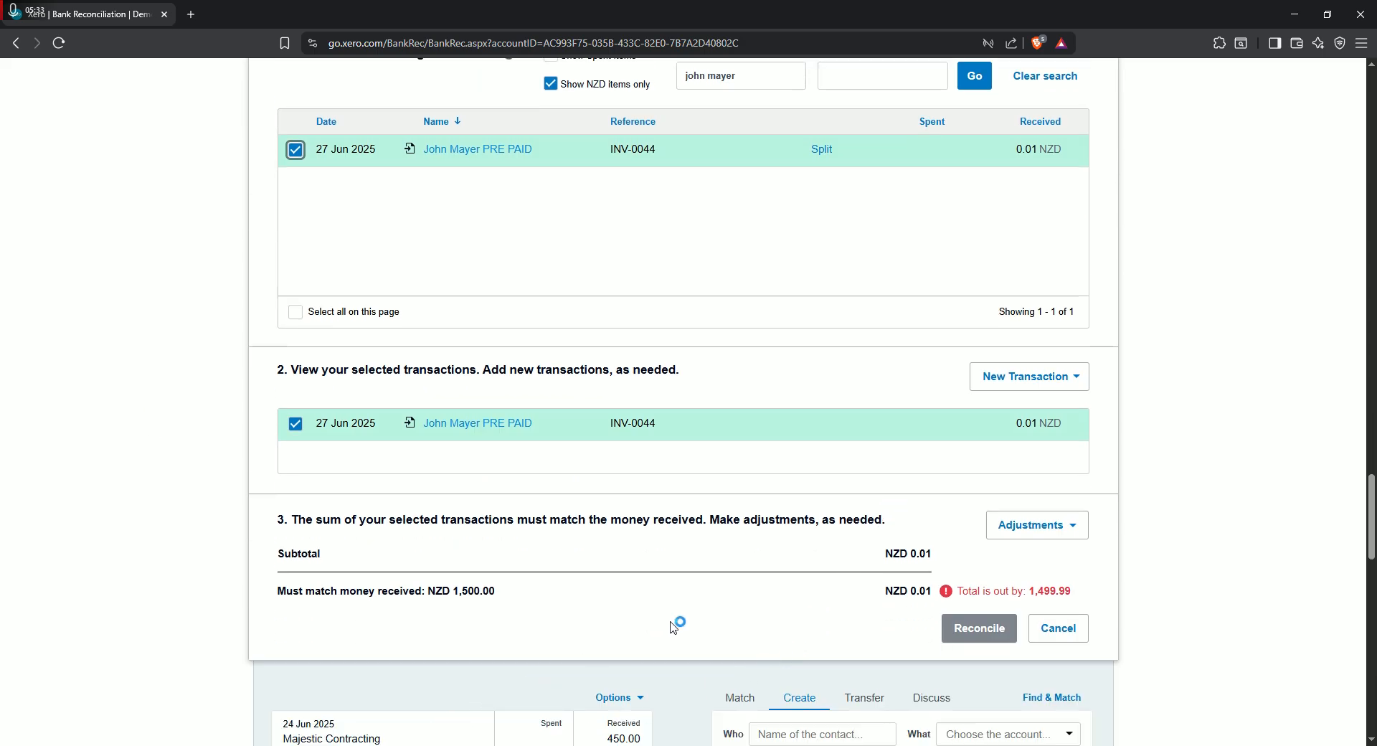
{"action": "left_click", "coordinate": [1082, 527]}
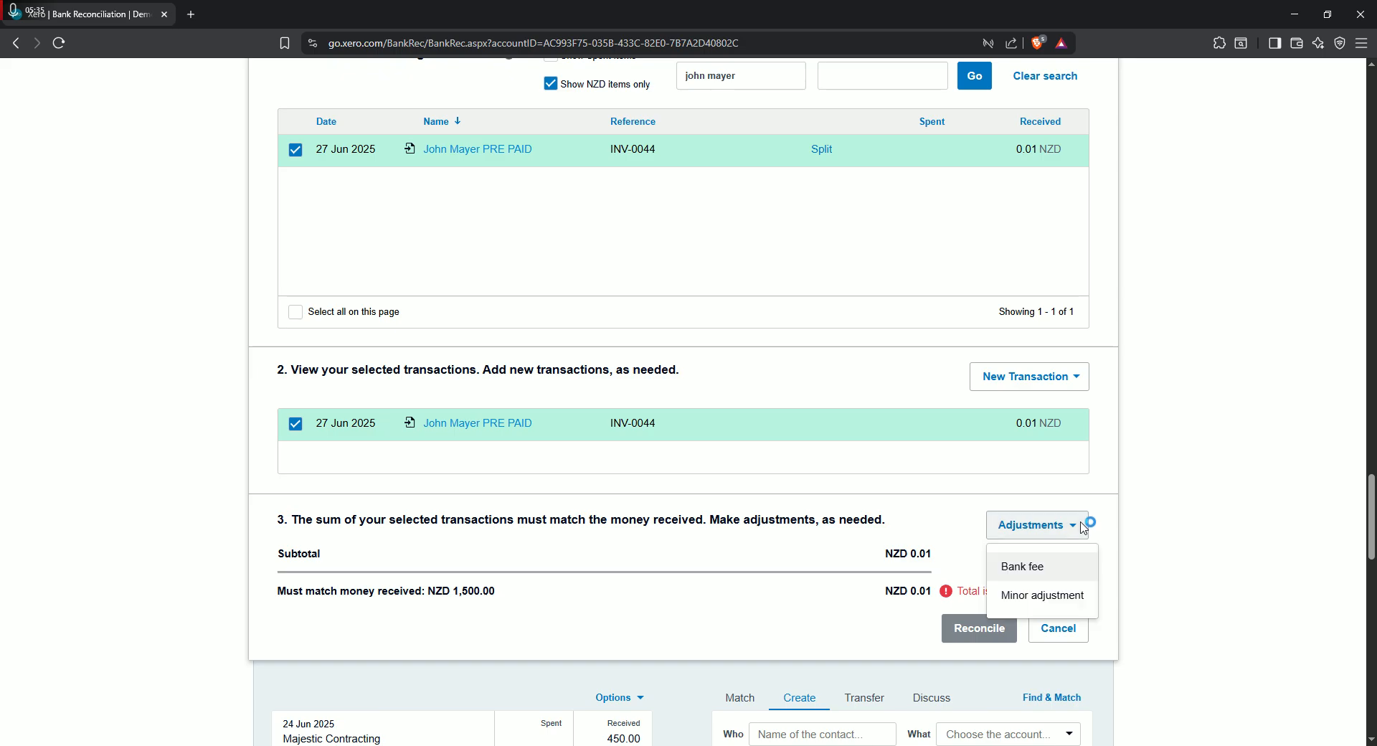
{"action": "left_click", "coordinate": [818, 645]}
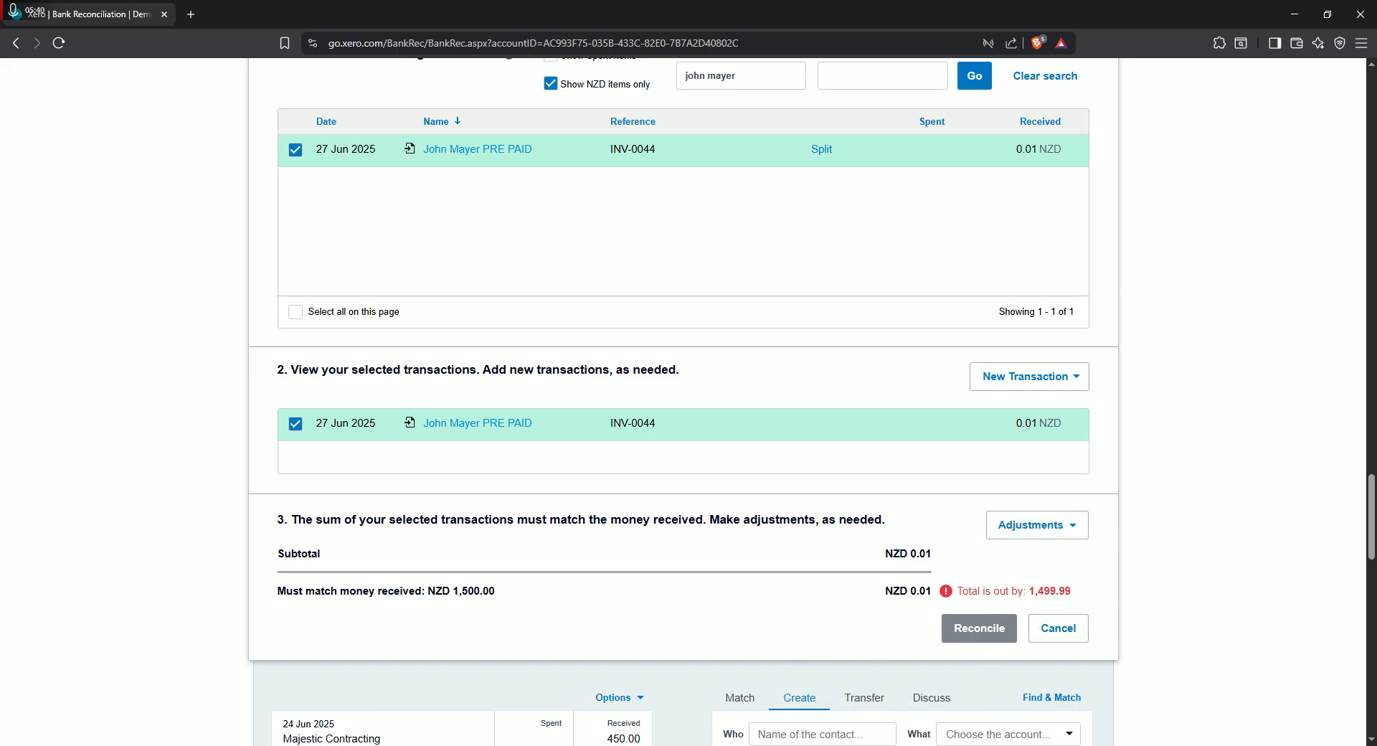
- Compare the selected invoice's total with the e-Bank Dep amount it must match, and examine the remaining difference
{"action": "scroll", "coordinate": [659, 623], "scroll_direction": "up", "scroll_amount": 3}
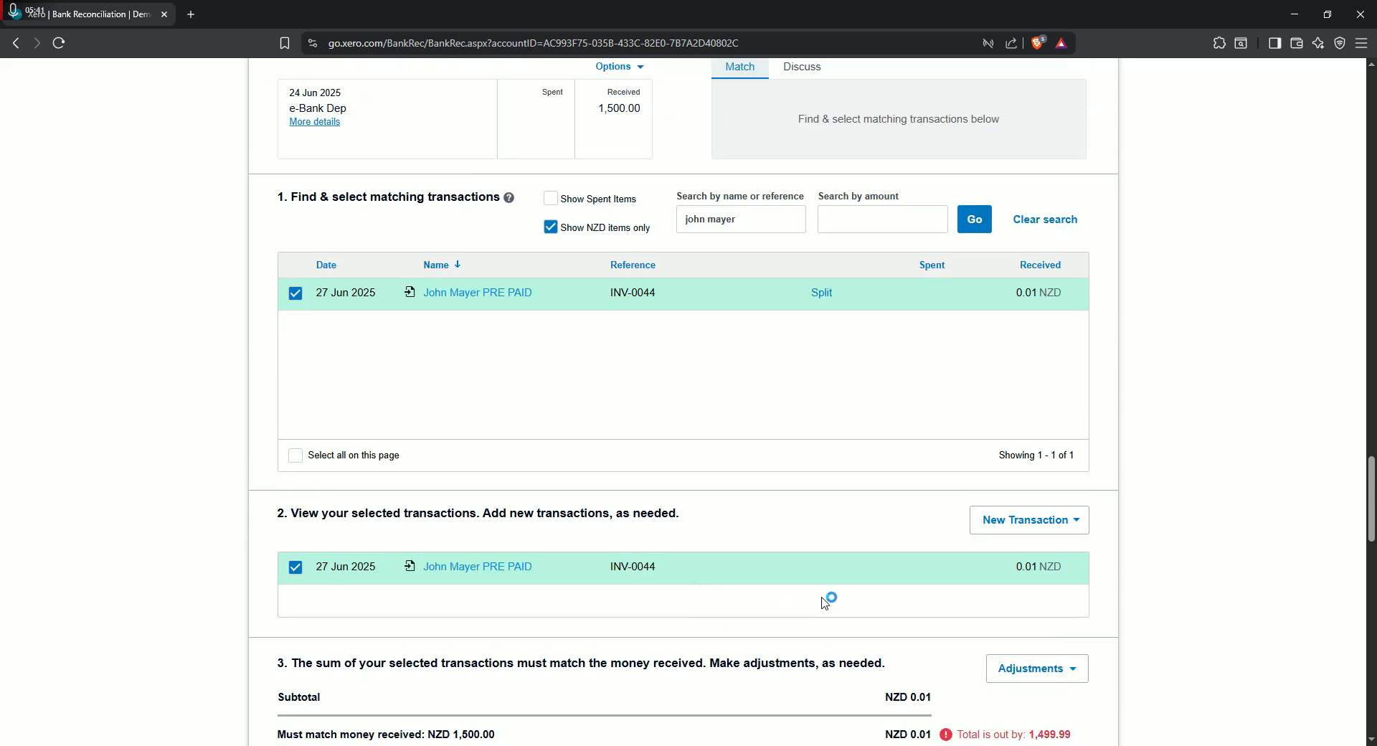
{"action": "scroll", "coordinate": [741, 596], "scroll_direction": "down", "scroll_amount": 4}
{"action": "left_click_drag", "start_coordinate": [1076, 568], "coordinate": [967, 577]}
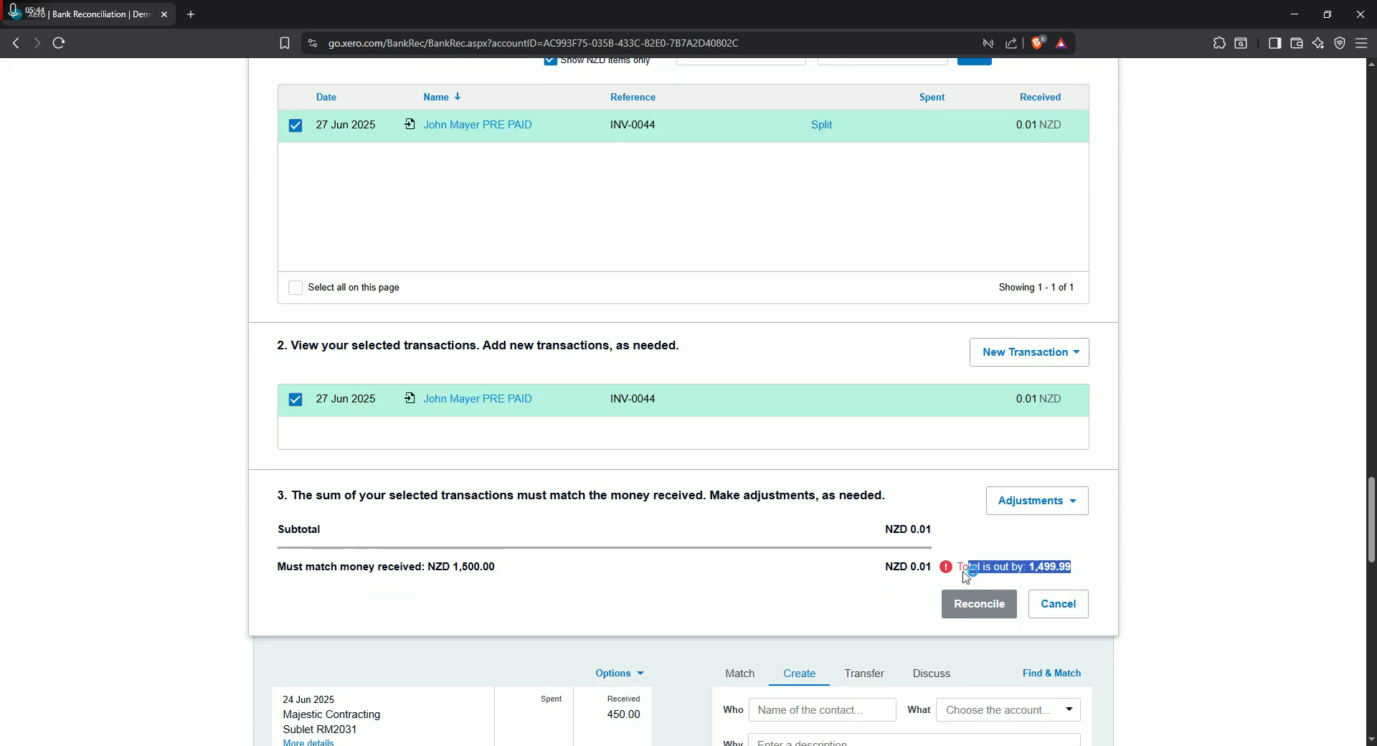
{"action": "left_click_drag", "start_coordinate": [504, 578], "coordinate": [453, 575]}
{"action": "left_click", "coordinate": [583, 619]}
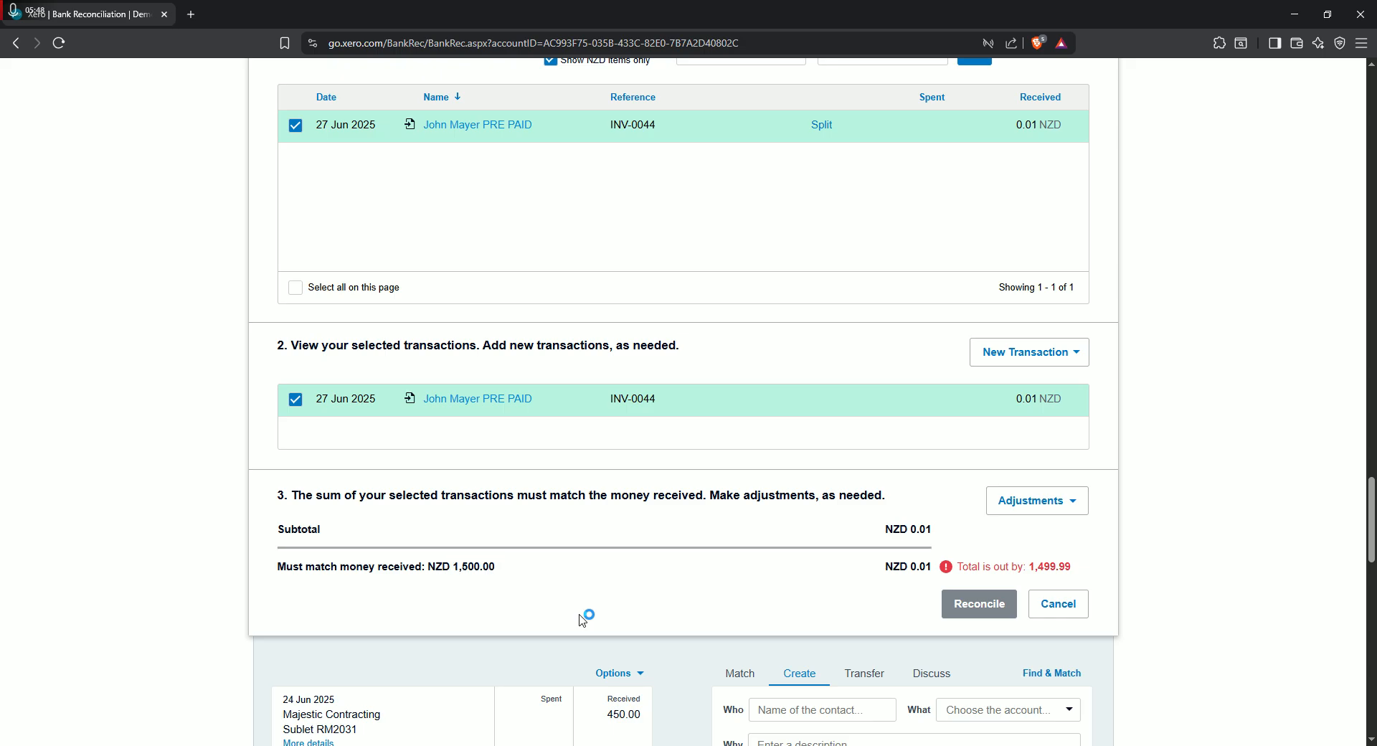
{"action": "scroll", "coordinate": [780, 456], "scroll_direction": "up", "scroll_amount": 4}
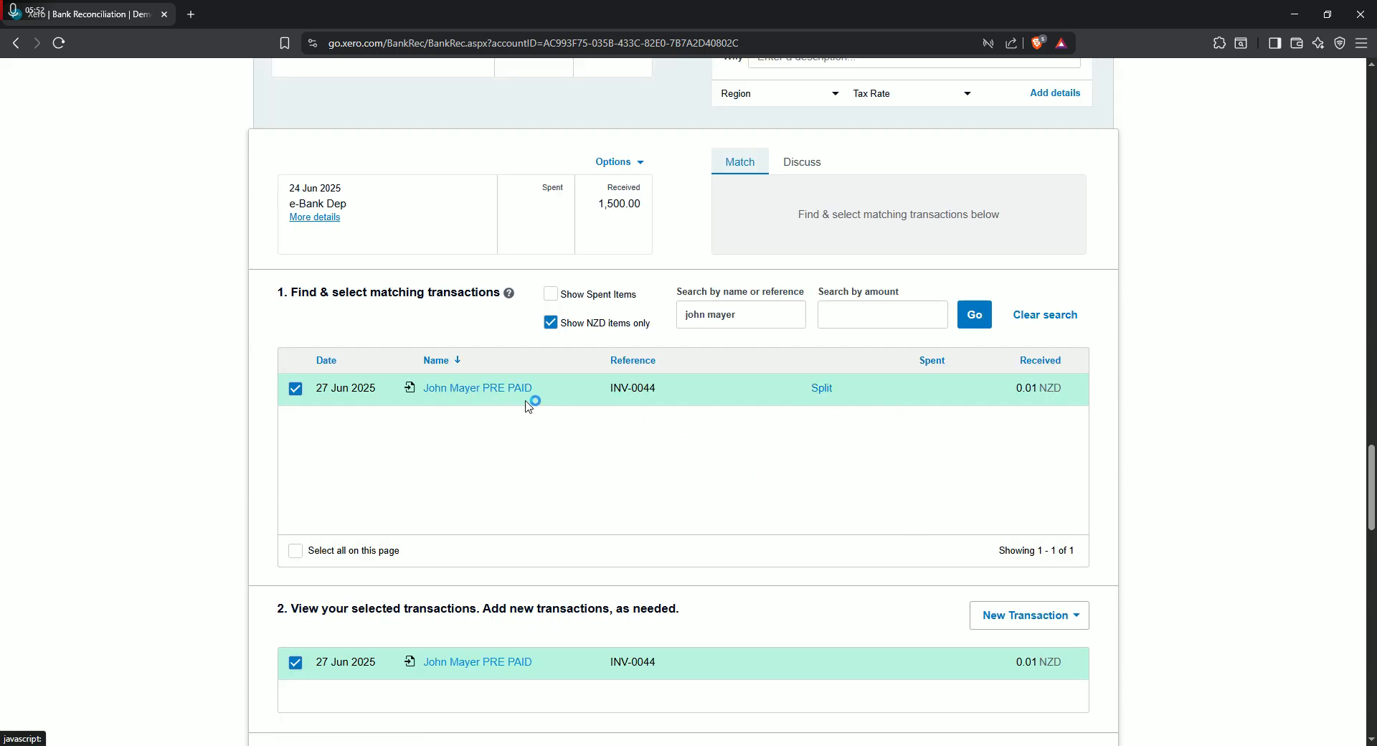
{"action": "scroll", "coordinate": [753, 473], "scroll_direction": "down", "scroll_amount": 2}
{"action": "scroll", "coordinate": [645, 503], "scroll_direction": "up", "scroll_amount": 2}
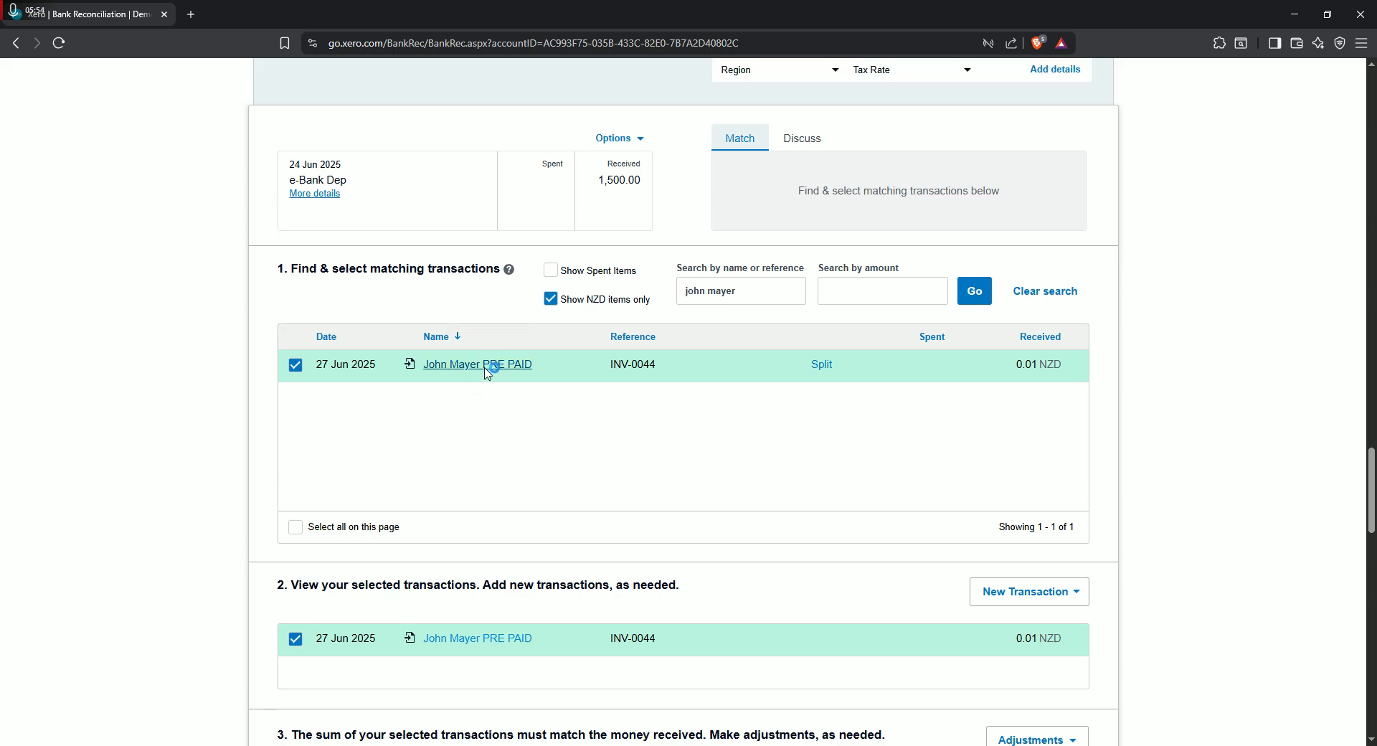
- Open the selected invoice INV-0044 for editing, set the pre payment line's price to 1500.00 and update the invoice
{"action": "left_click", "coordinate": [486, 373]}
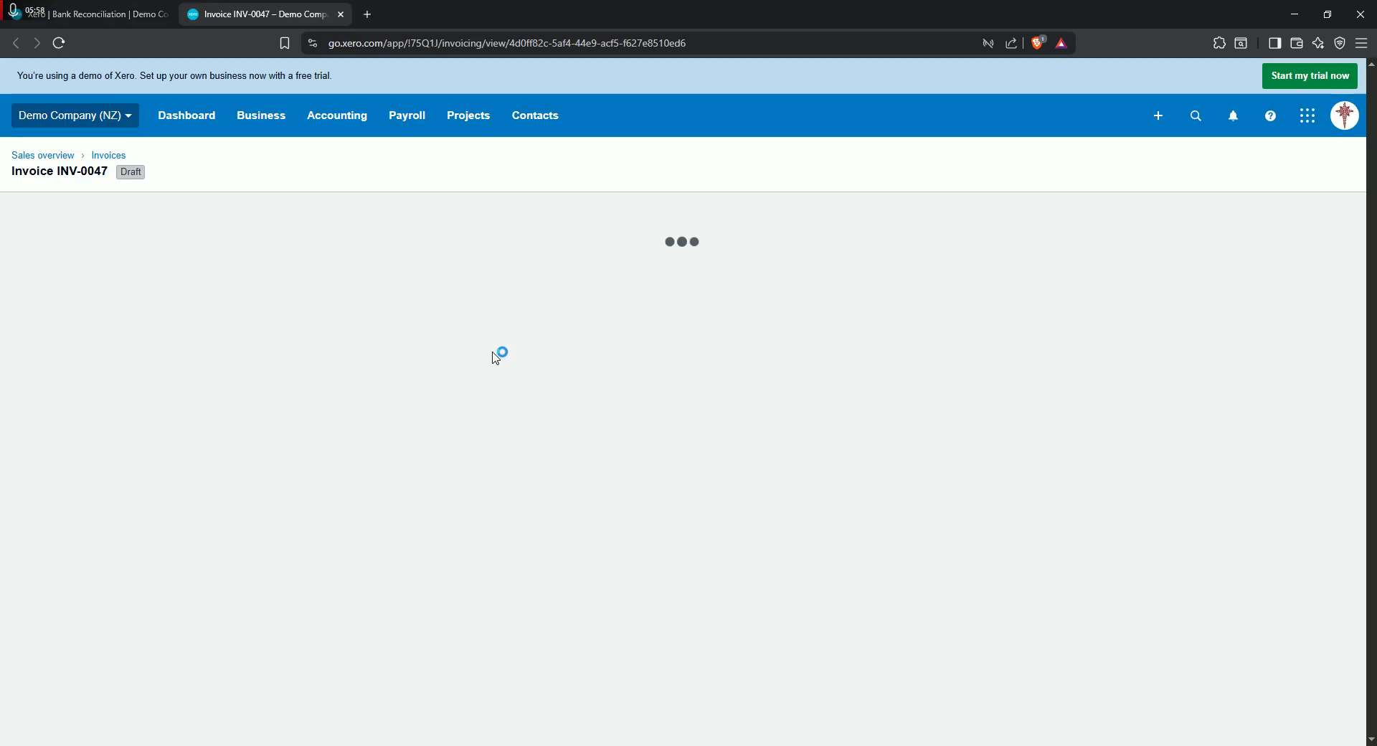
{"action": "scroll", "coordinate": [509, 505], "scroll_direction": "down", "scroll_amount": 2}
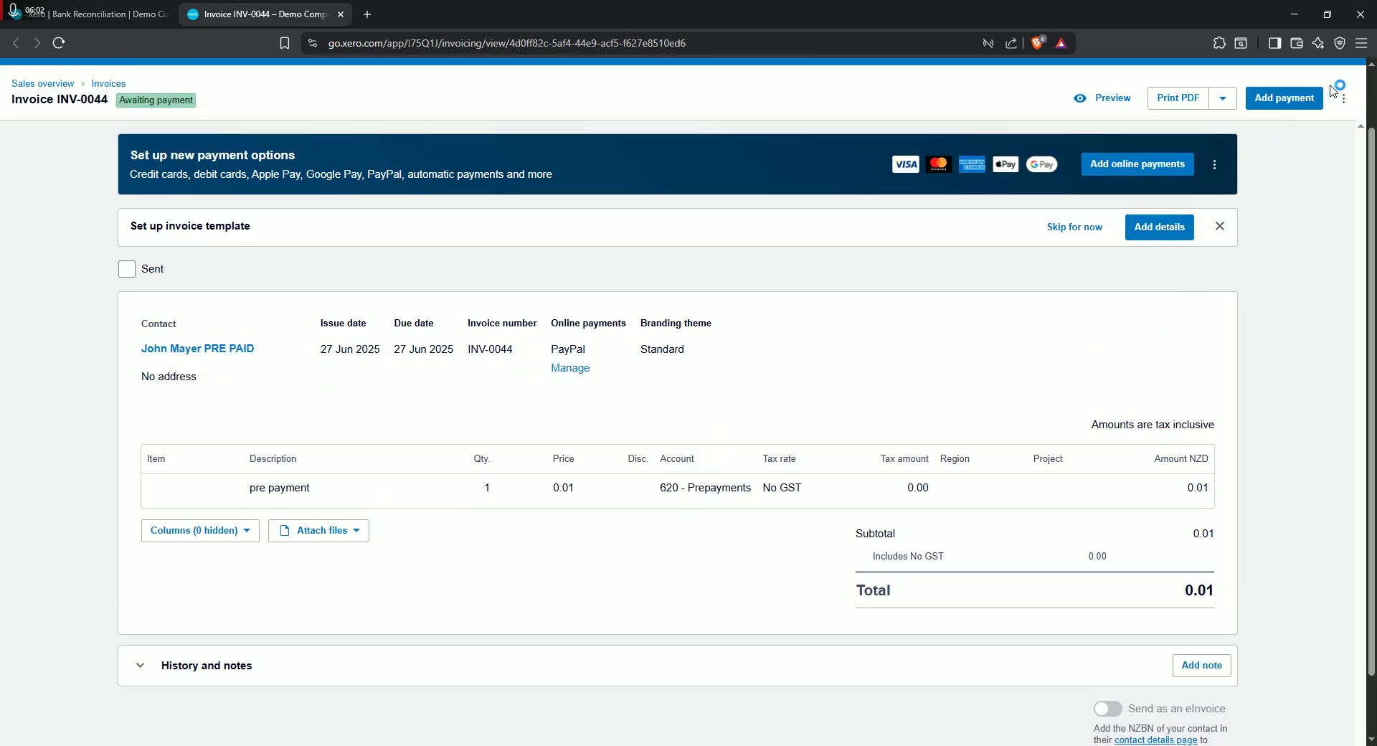
{"action": "left_click", "coordinate": [1344, 98]}
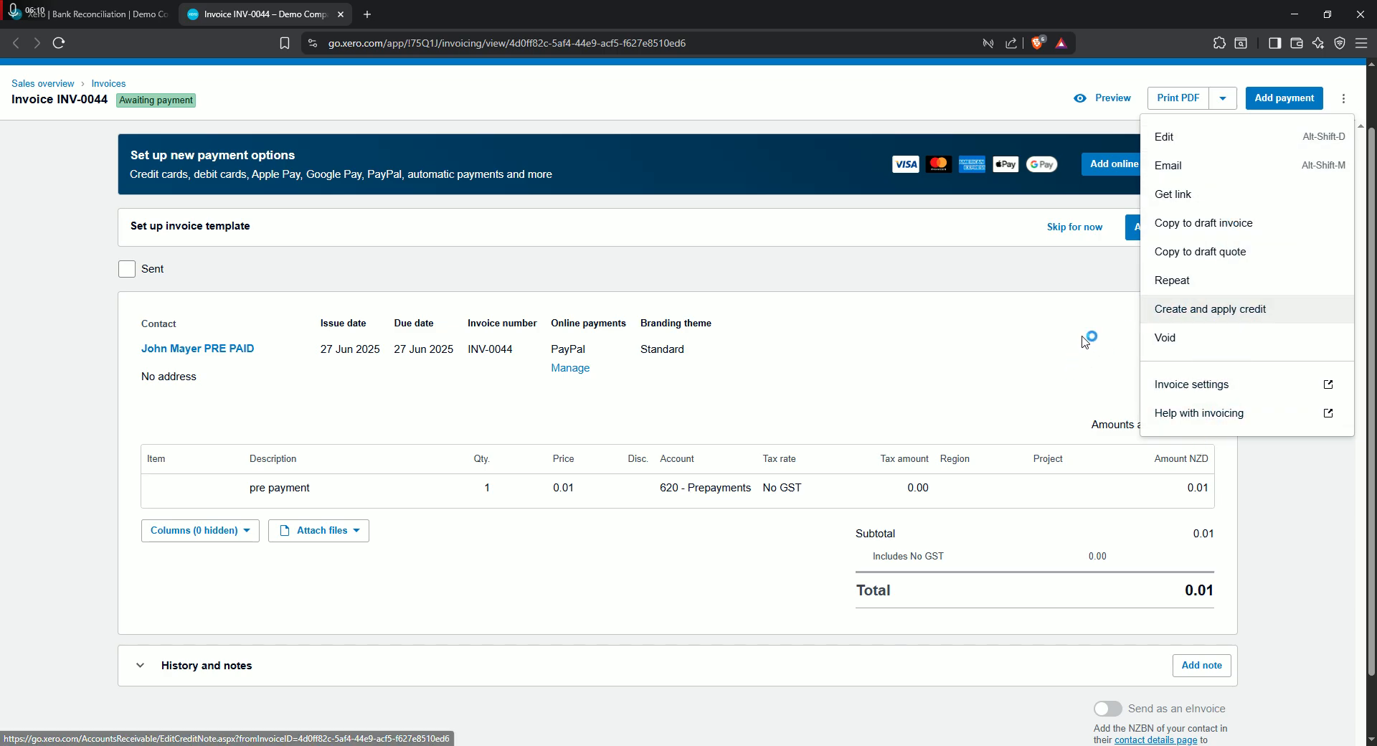
{"action": "left_click", "coordinate": [1164, 137]}
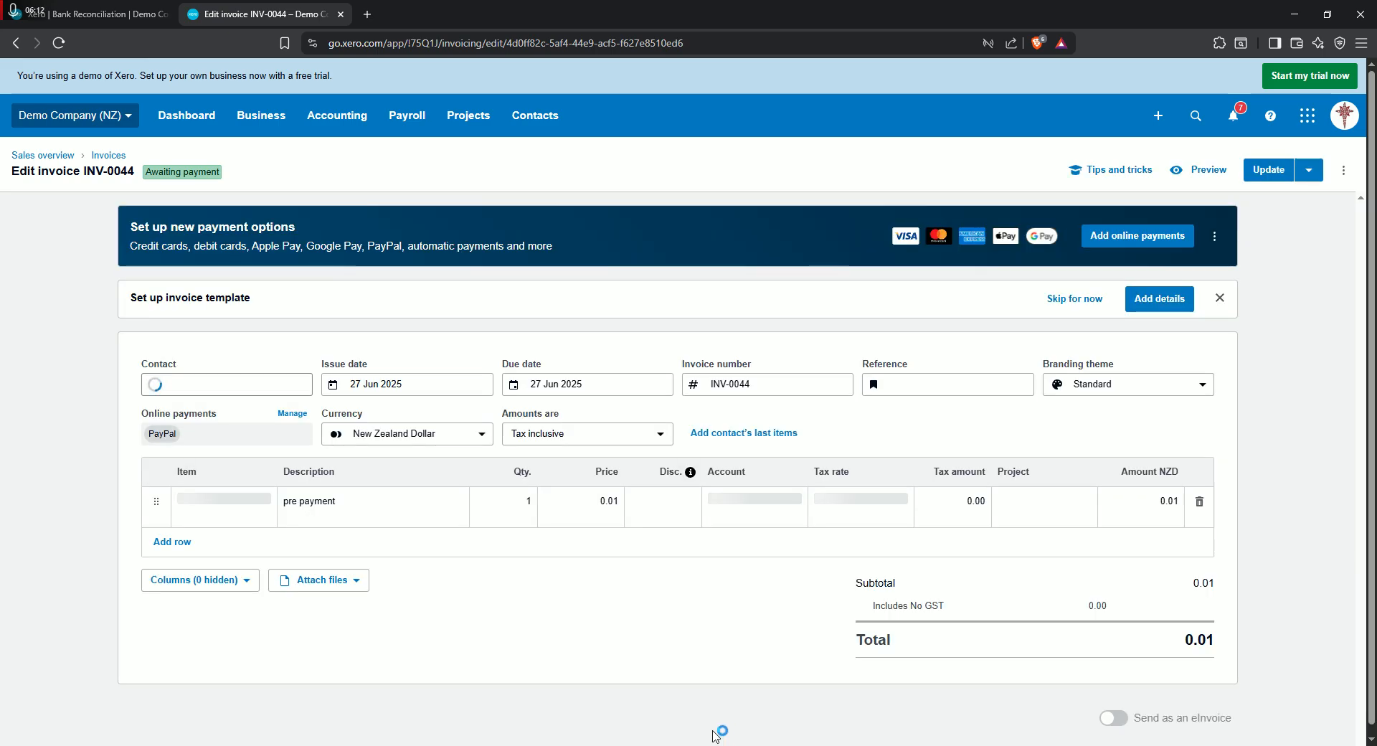
{"action": "left_click", "coordinate": [566, 502]}
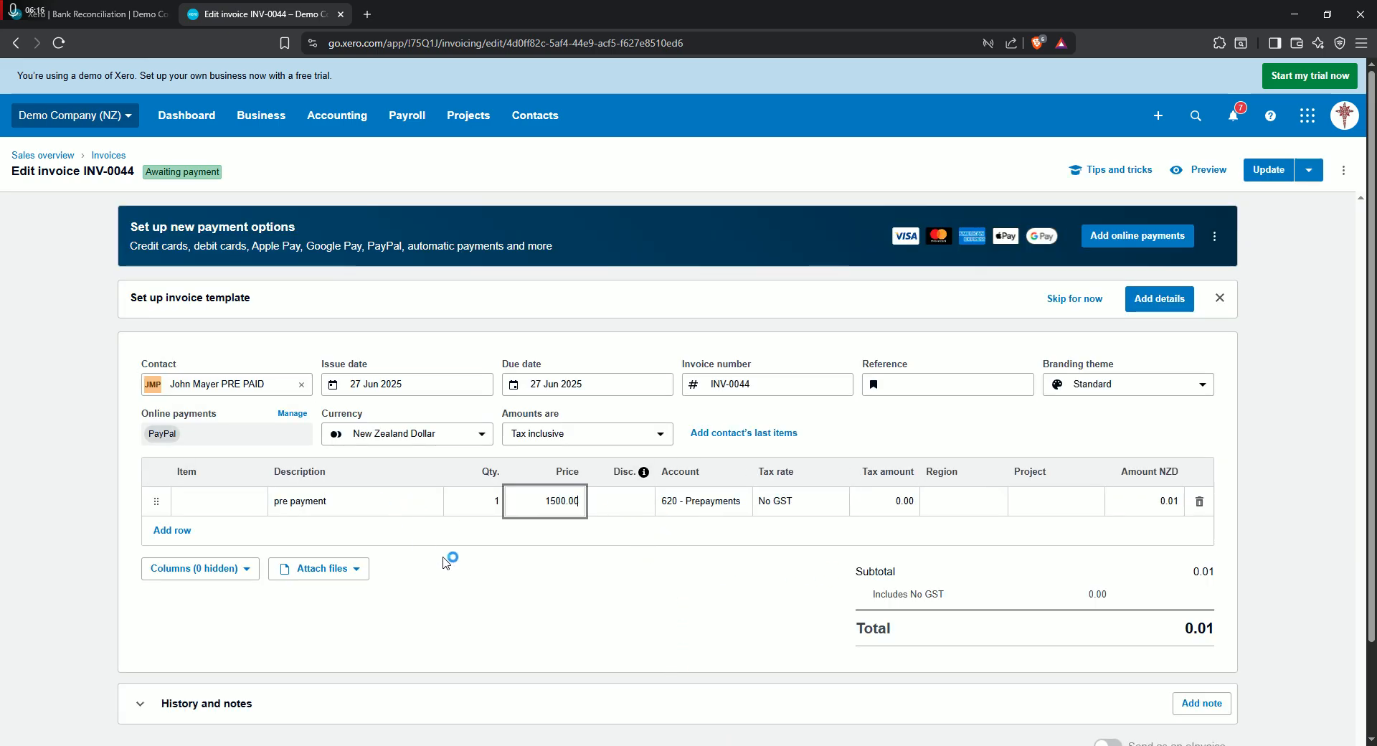
{"action": "left_click", "coordinate": [603, 577]}
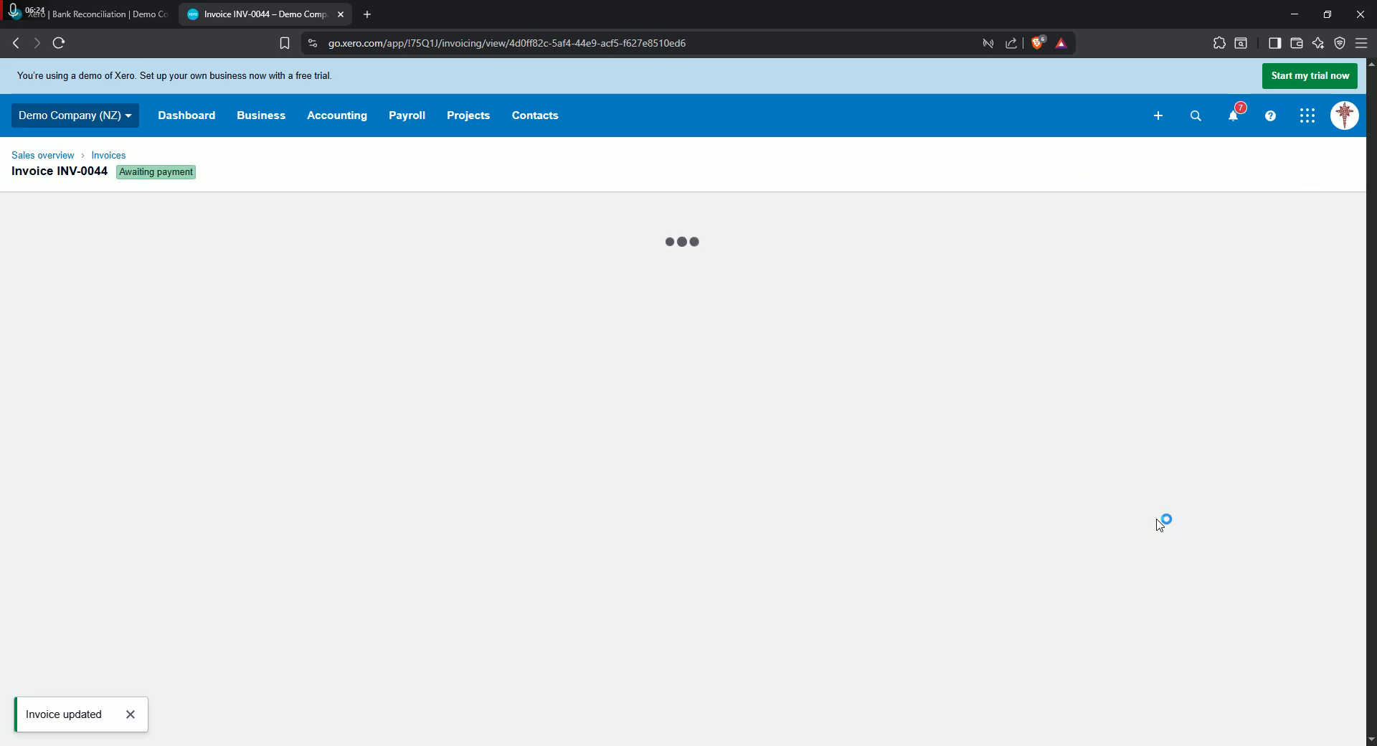
{"action": "scroll", "coordinate": [883, 582], "scroll_direction": "down", "scroll_amount": 1}
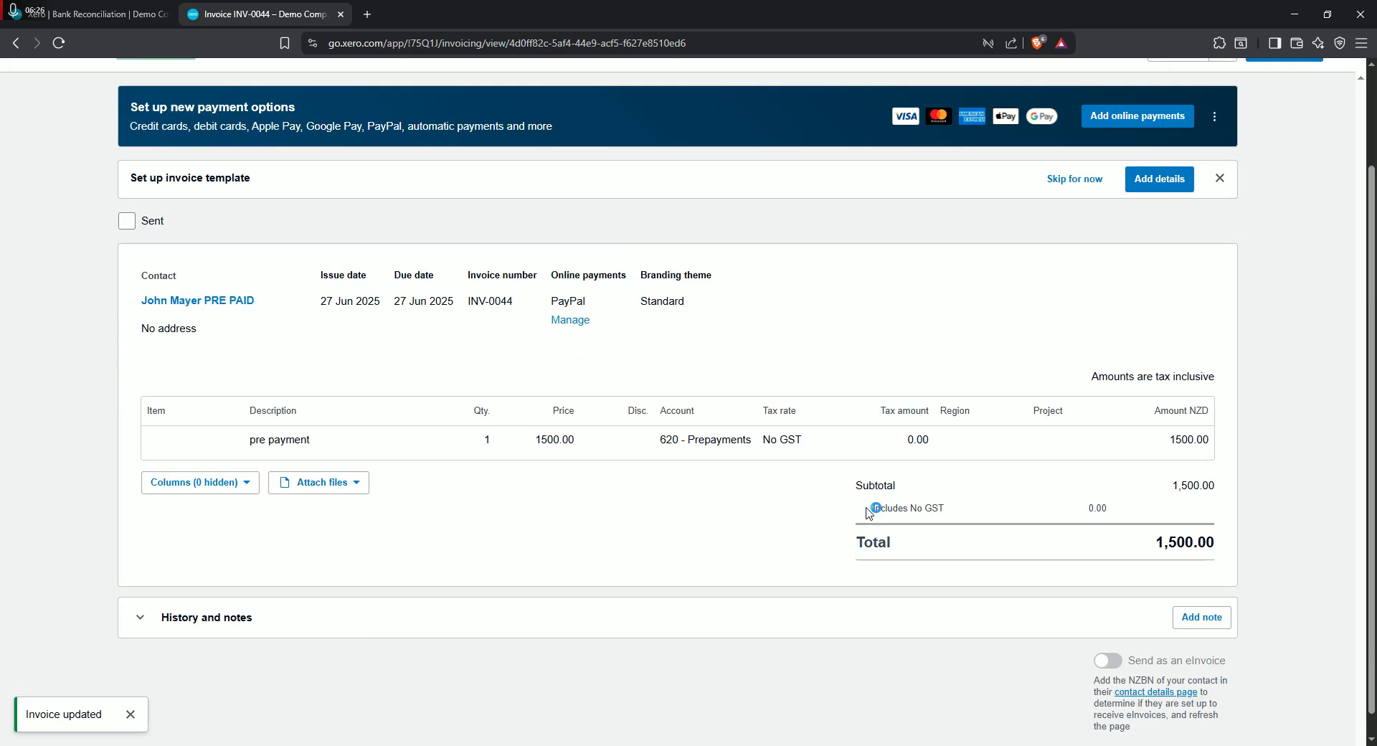
{"action": "scroll", "coordinate": [284, 573], "scroll_direction": "up", "scroll_amount": 1}
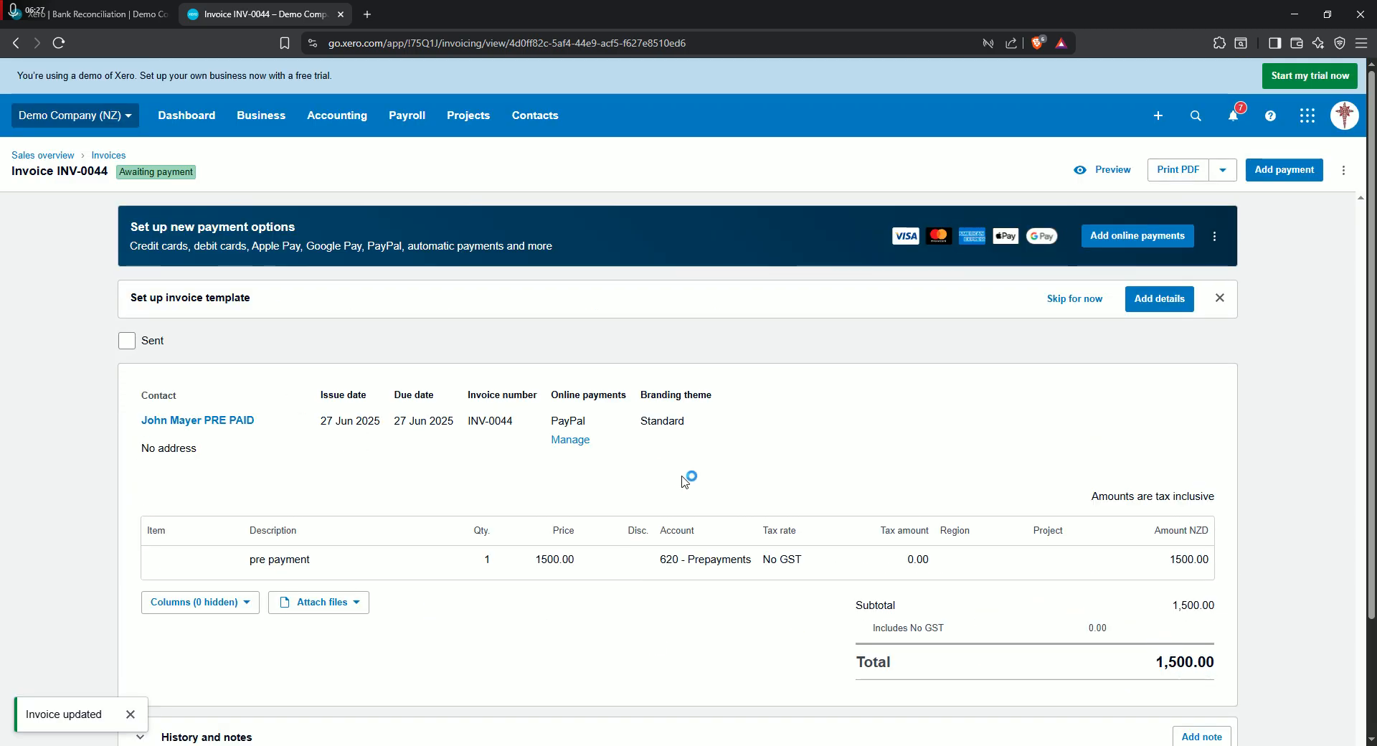
- Close the invoice, reload the bank reconciliation and reconcile the 24 Jun 2025 e-Bank Dep of 1,500.00 with invoice INV-0044
{"action": "left_click", "coordinate": [341, 15]}
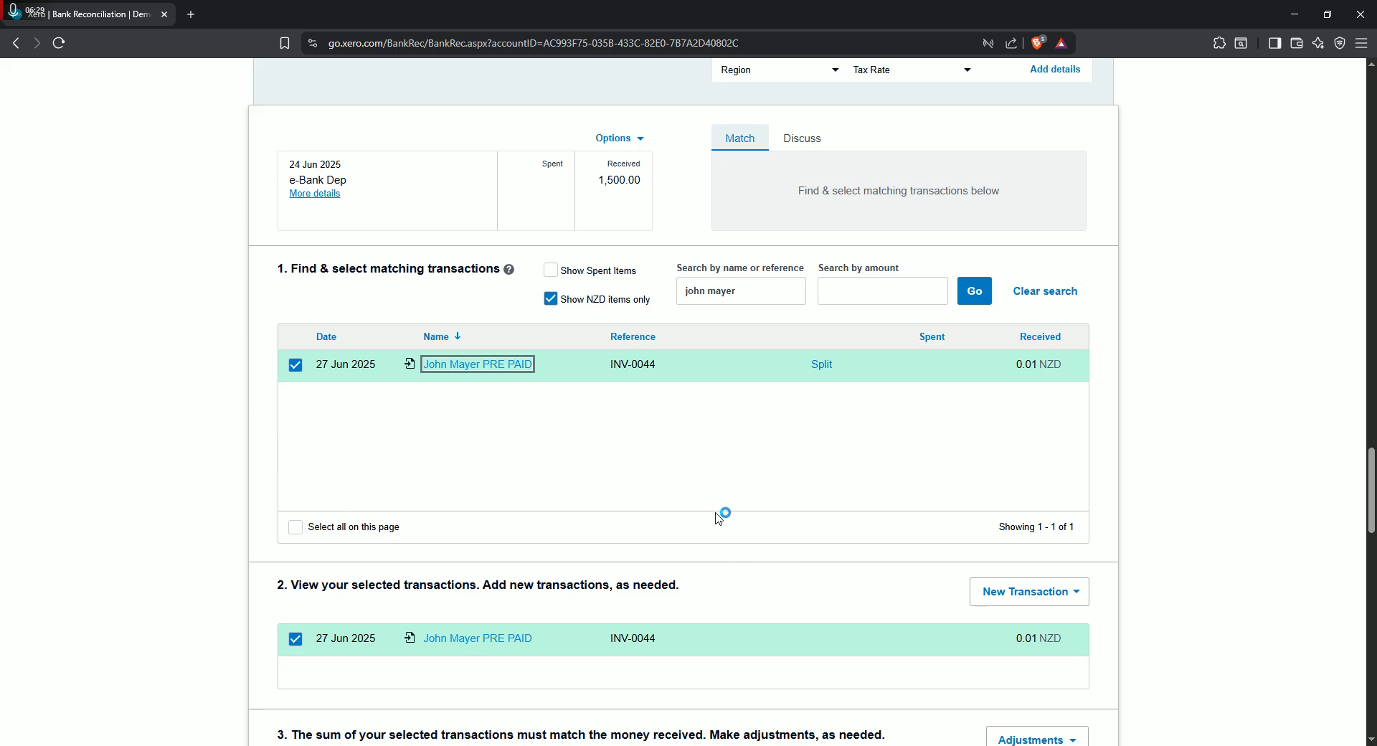
{"action": "left_click", "coordinate": [58, 43]}
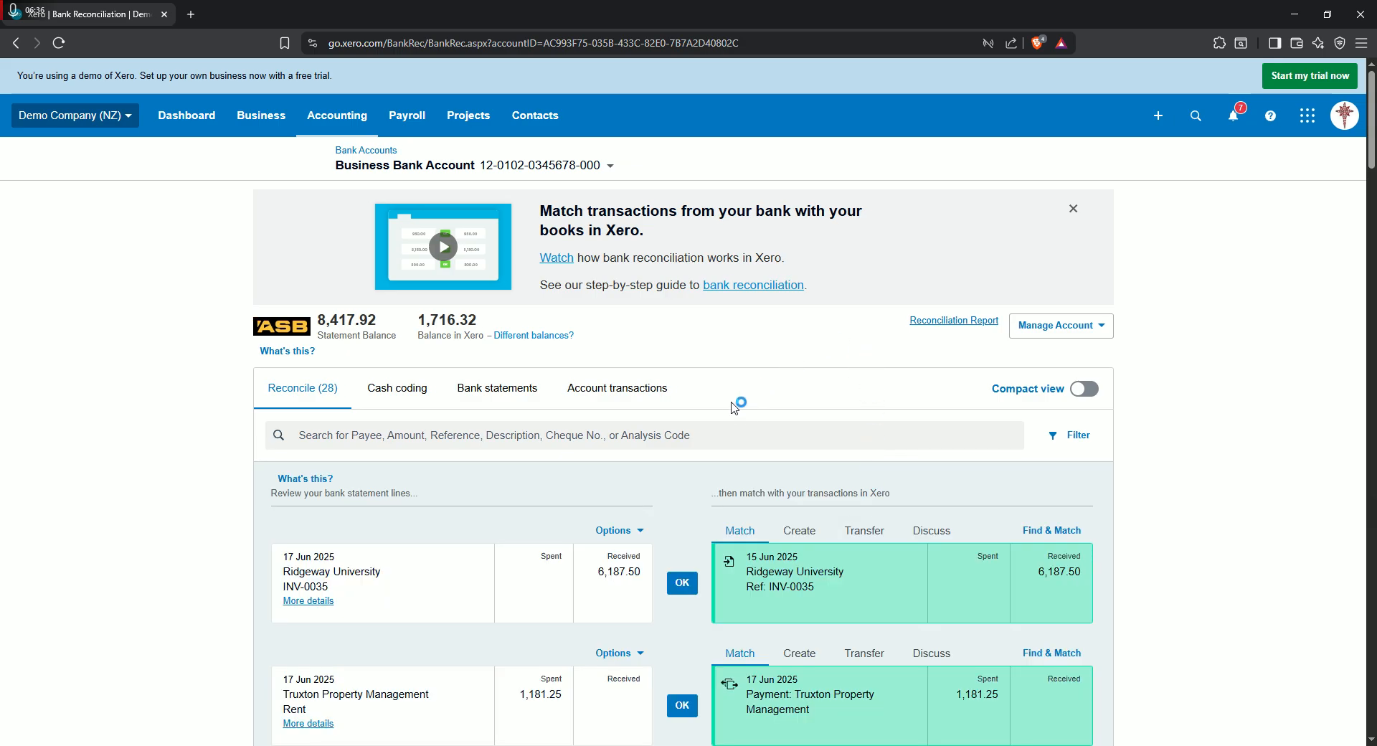
{"action": "scroll", "coordinate": [756, 433], "scroll_direction": "down", "scroll_amount": 20}
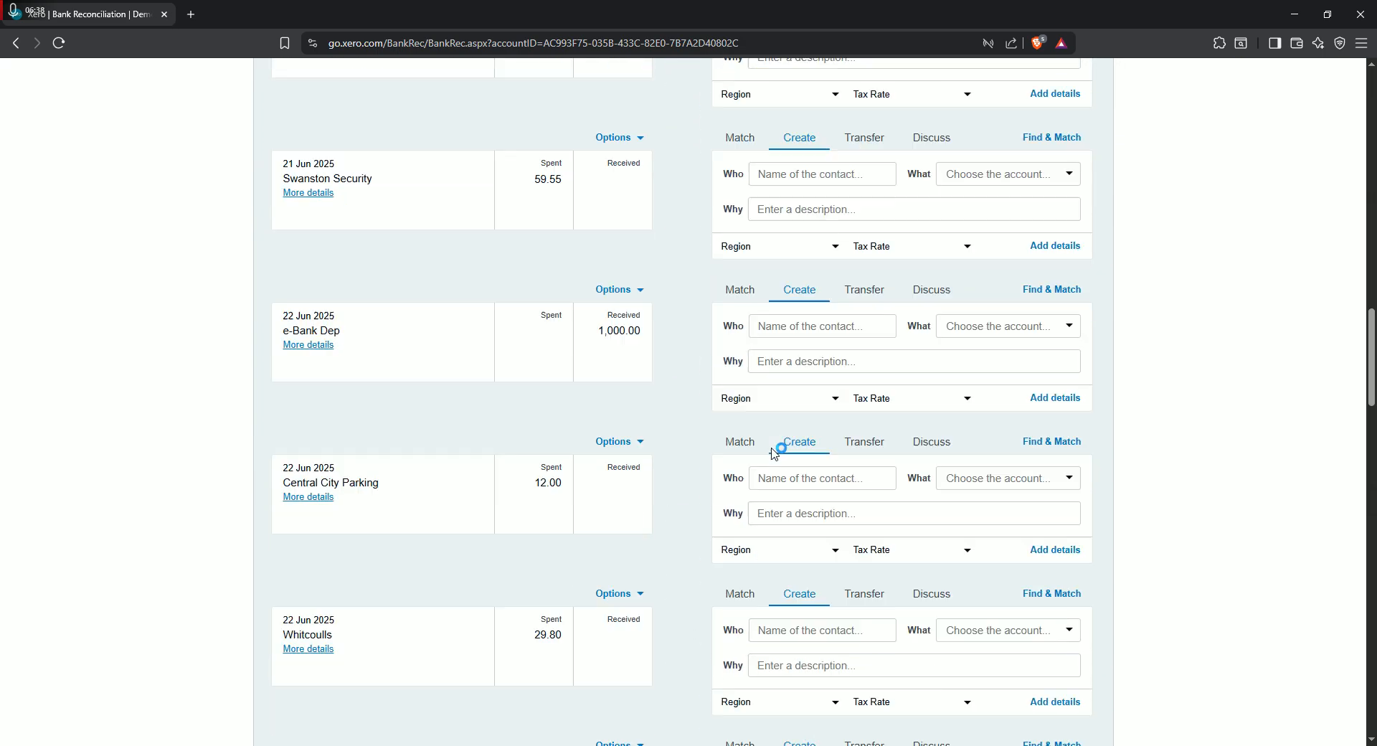
{"action": "scroll", "coordinate": [786, 450], "scroll_direction": "down", "scroll_amount": 16}
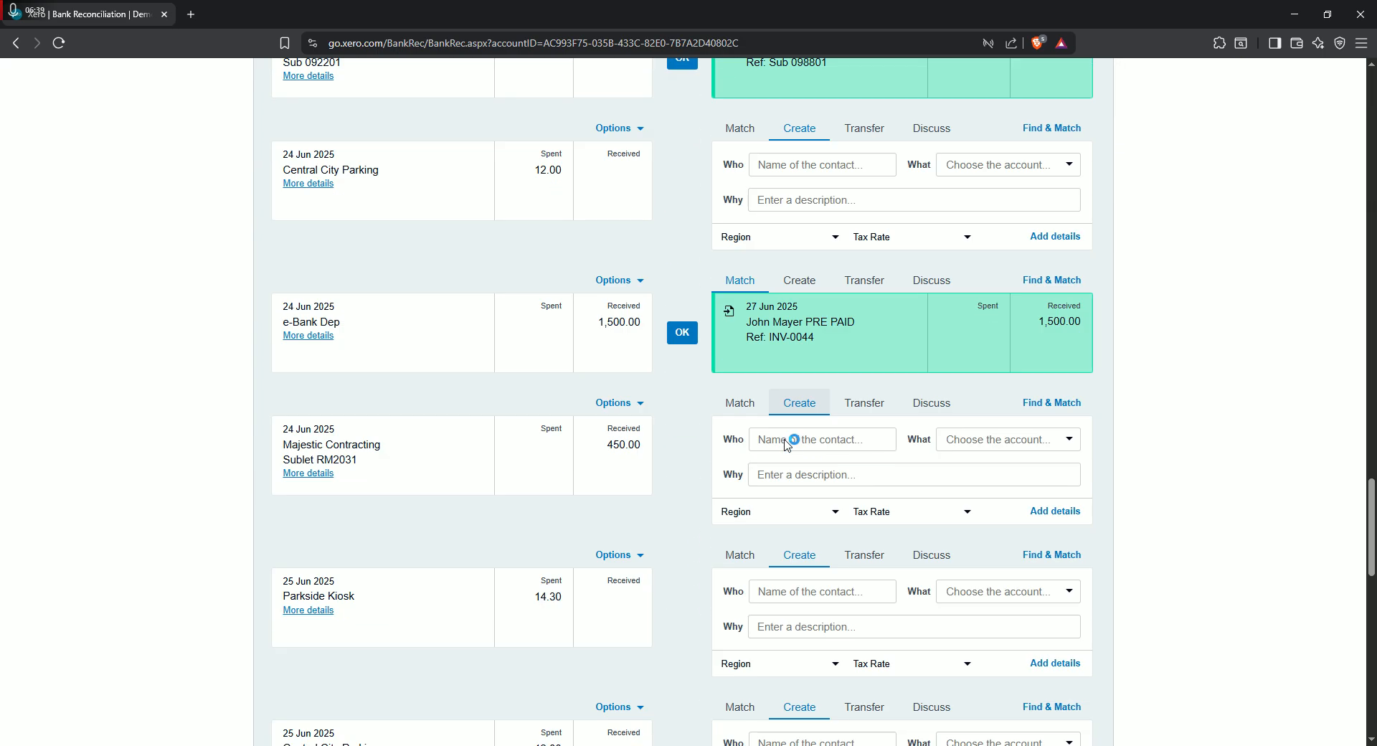
{"action": "scroll", "coordinate": [791, 439], "scroll_direction": "down", "scroll_amount": 1}
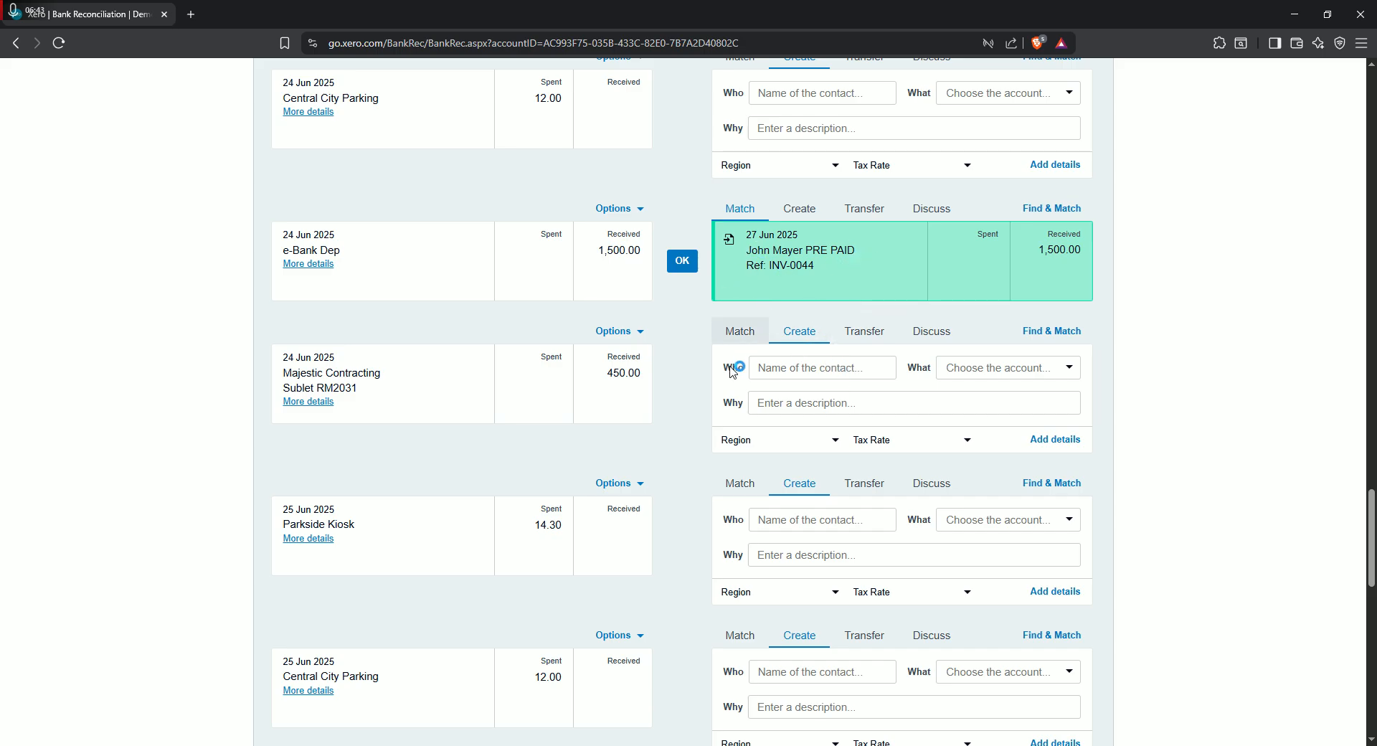
{"action": "scroll", "coordinate": [746, 373], "scroll_direction": "up", "scroll_amount": 2}
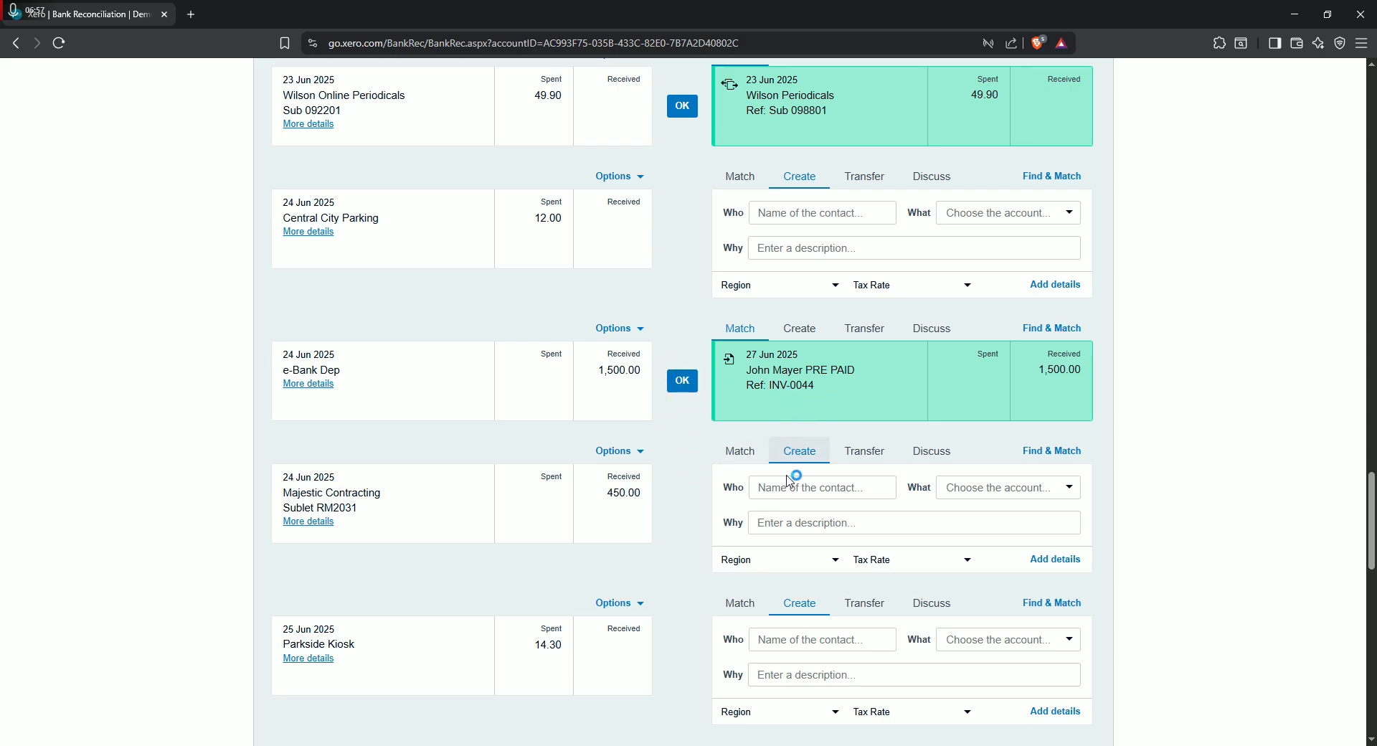
{"action": "left_click", "coordinate": [685, 382]}
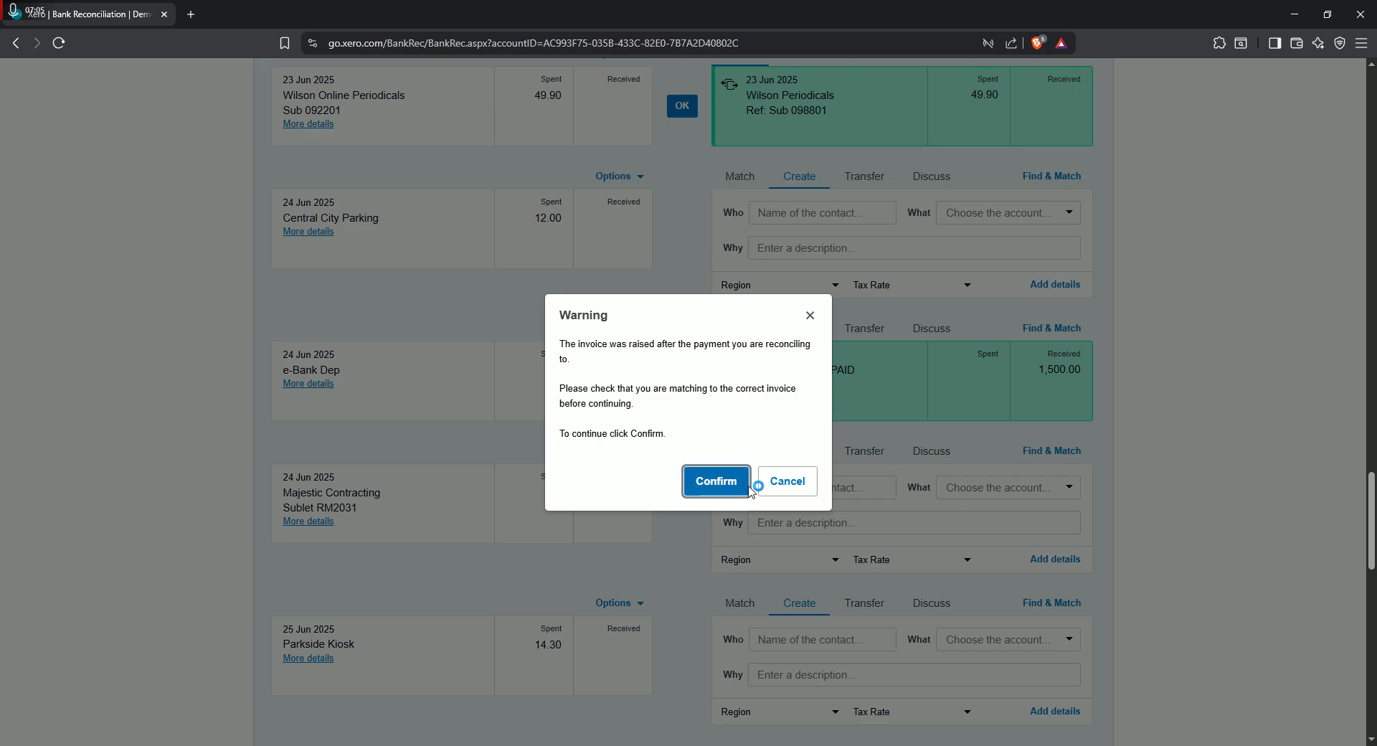
{"action": "left_click", "coordinate": [716, 482]}
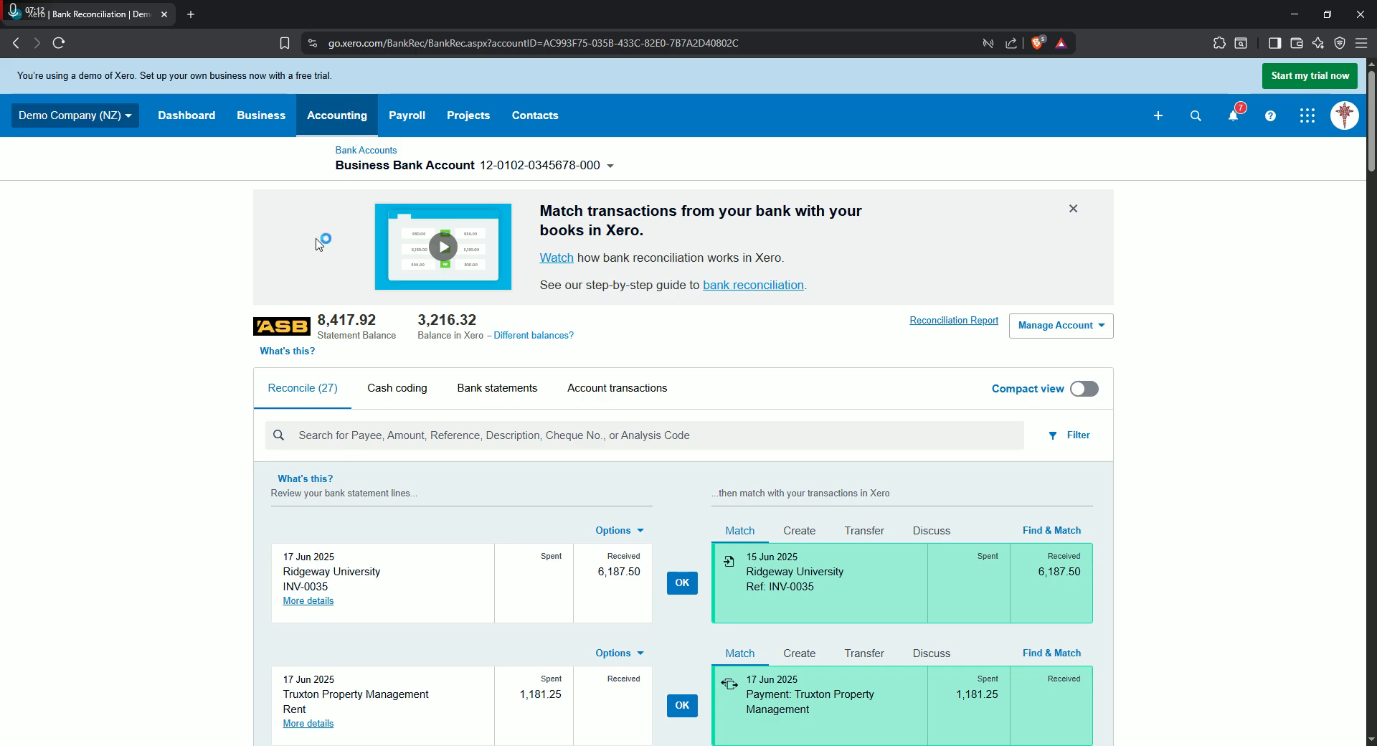
- Search all contacts for the prepaid customer's first name and open that customer's contact record
{"action": "left_click", "coordinate": [293, 117]}
{"action": "left_click", "coordinate": [535, 115]}
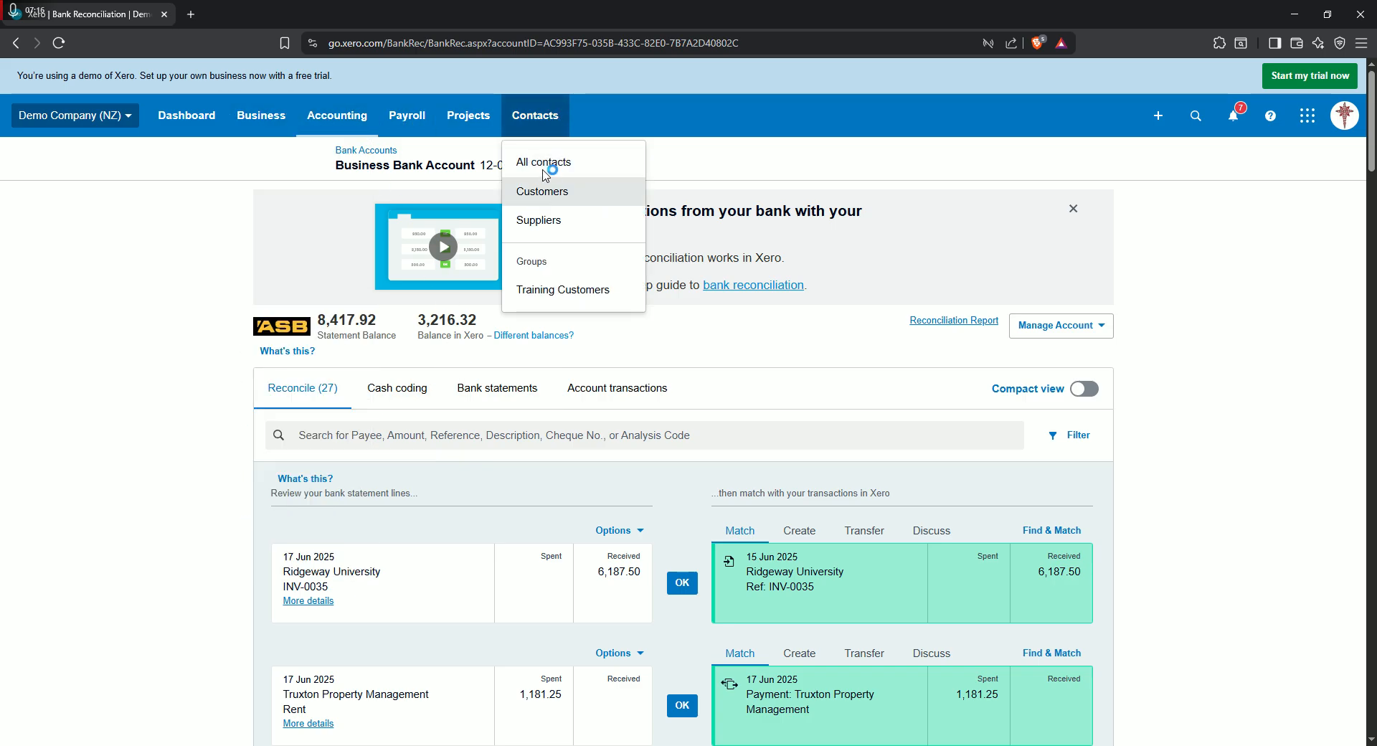
{"action": "left_click", "coordinate": [549, 161]}
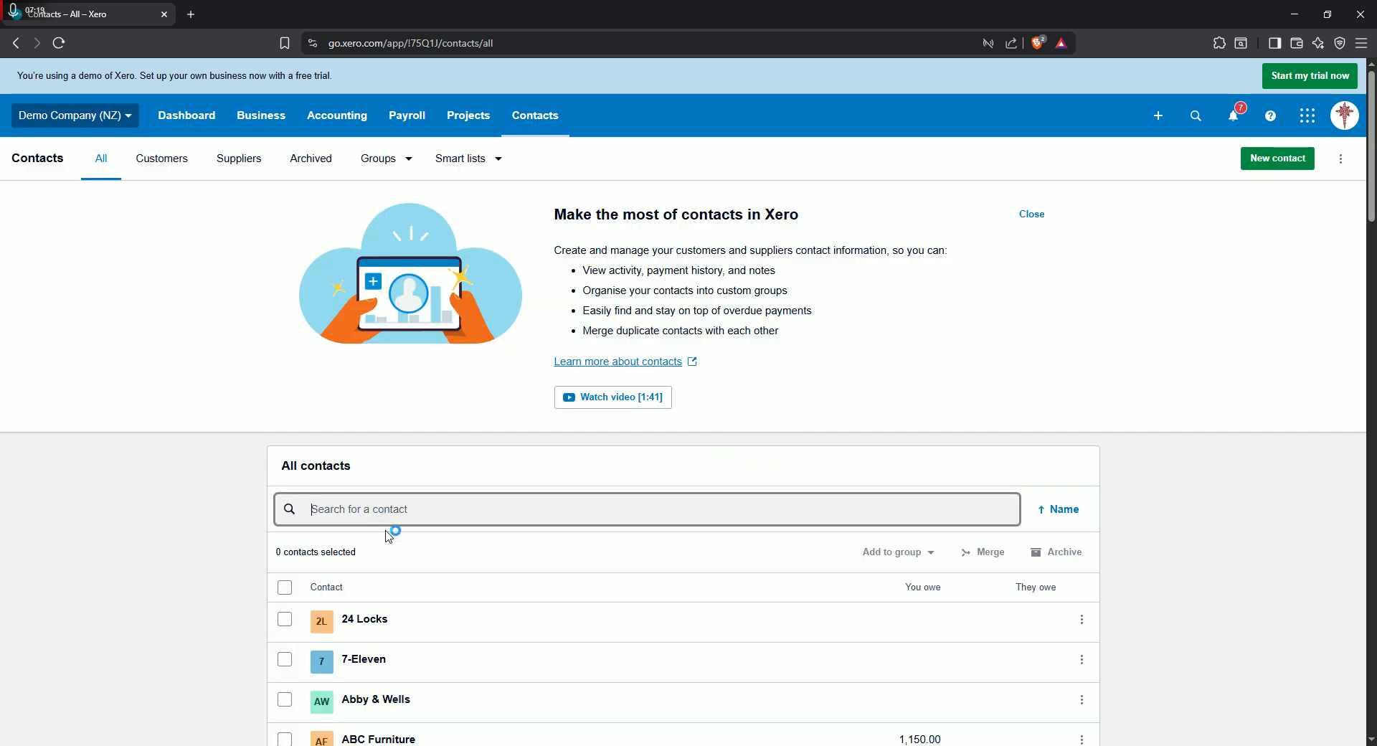
{"action": "type", "text": "john"}
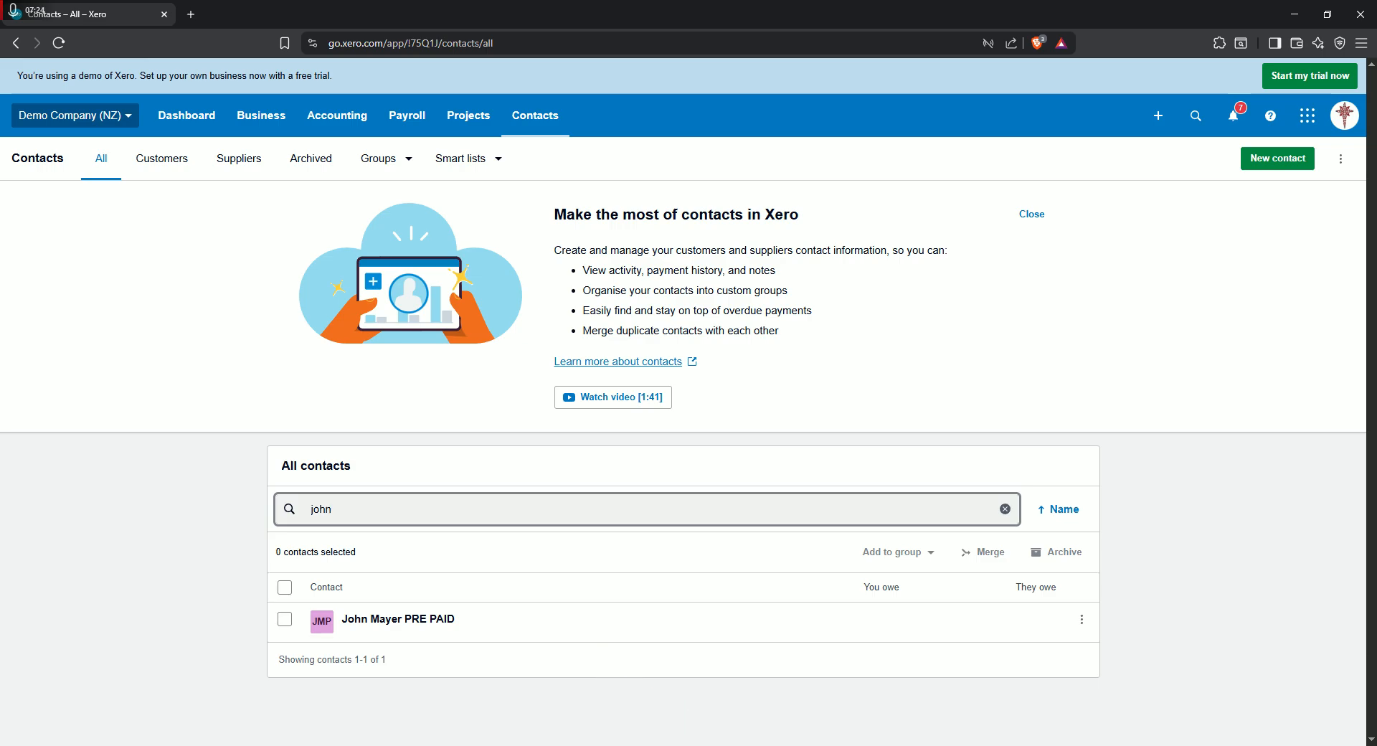
{"action": "left_click", "coordinate": [821, 745]}
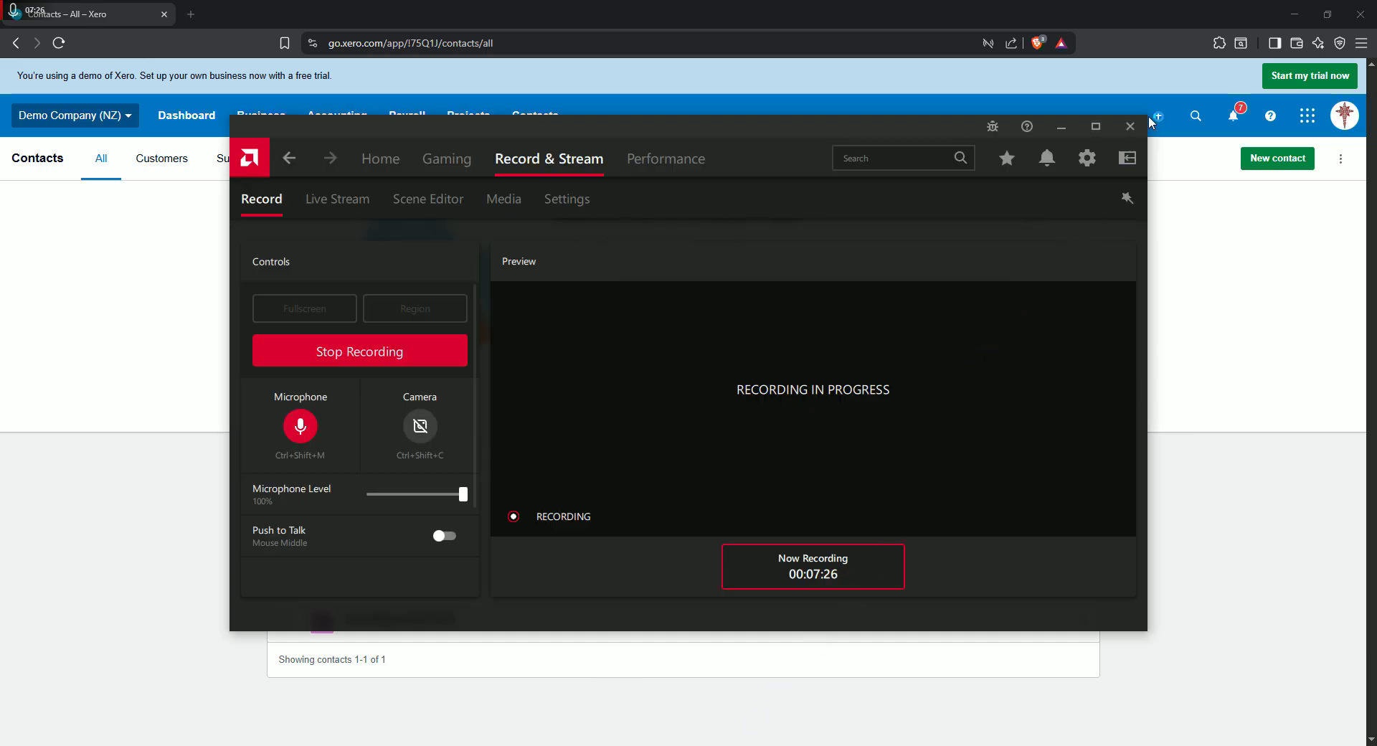
{"action": "left_click", "coordinate": [1068, 127]}
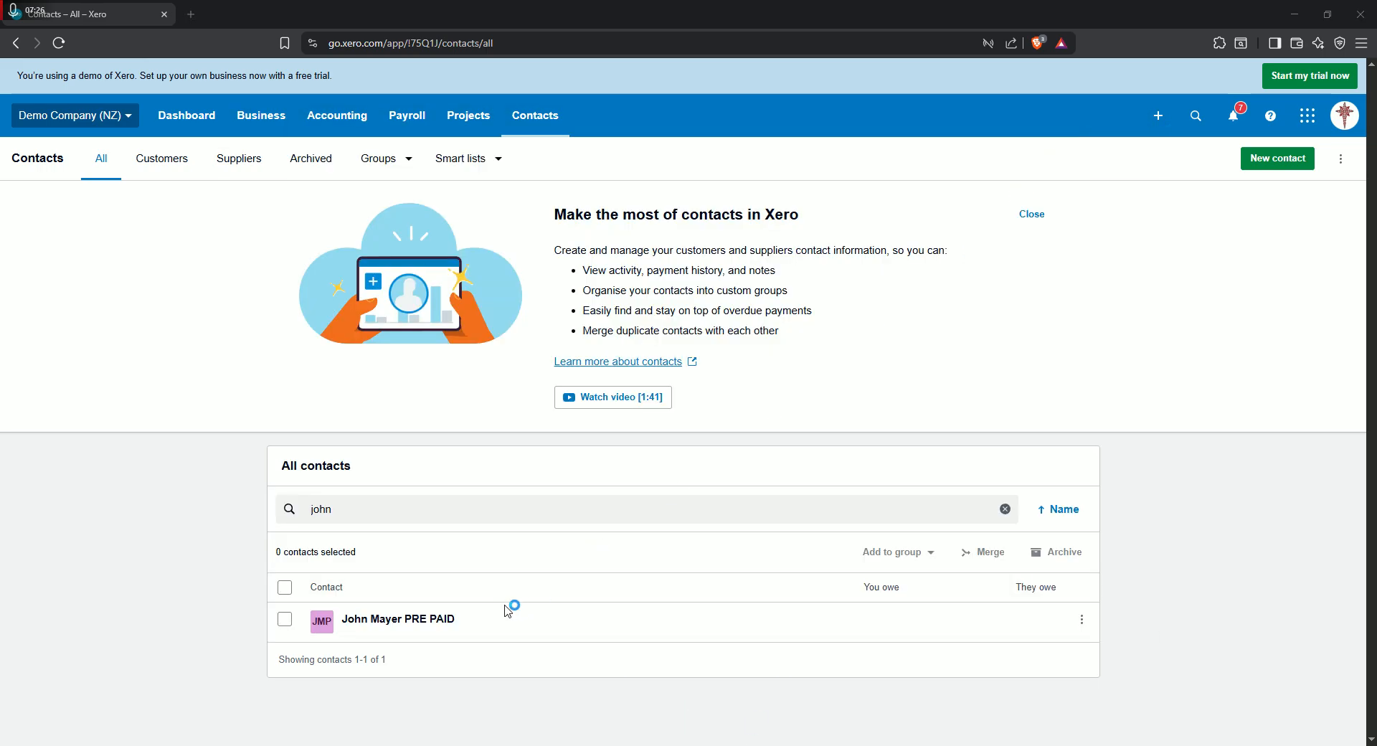
{"action": "left_click", "coordinate": [425, 622]}
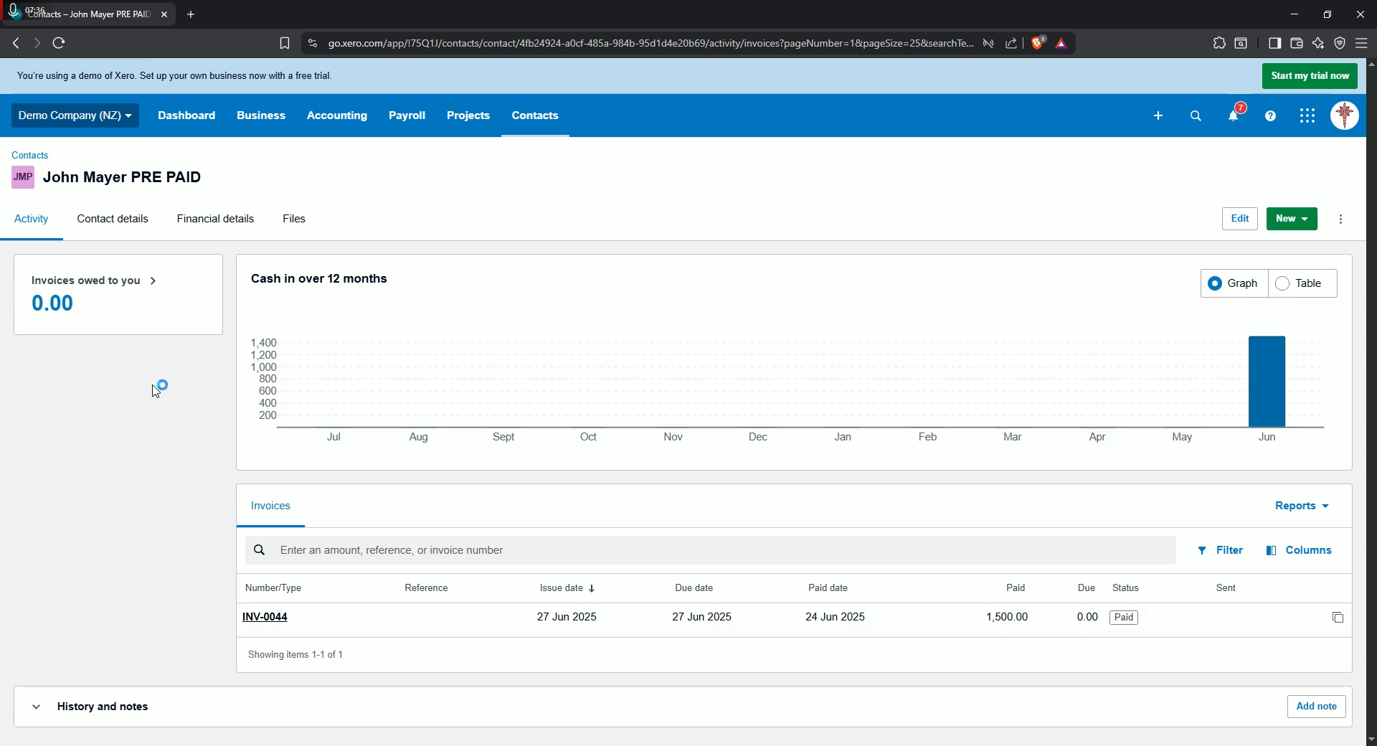
- Create a new sales credit note for this contact and describe its first line as "pre payment"
{"action": "left_click", "coordinate": [1291, 219]}
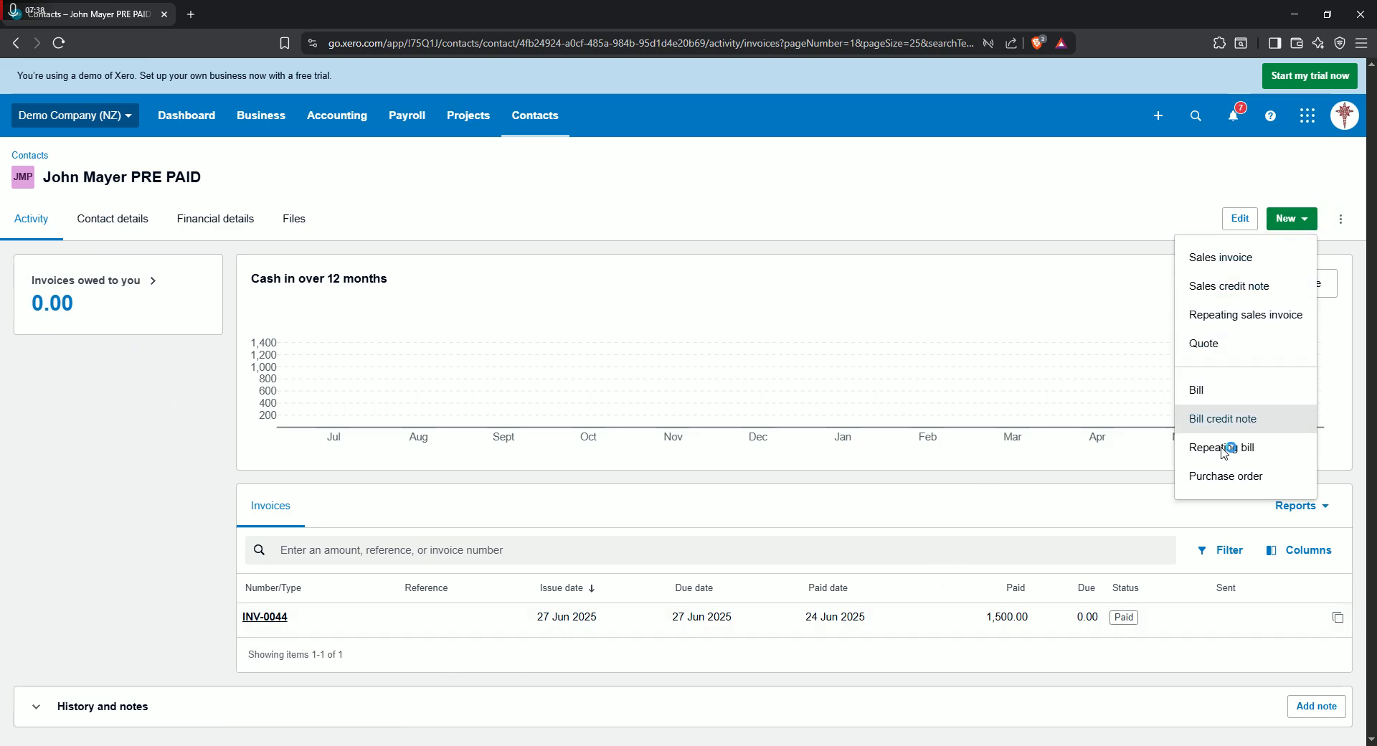
{"action": "left_click", "coordinate": [1251, 287]}
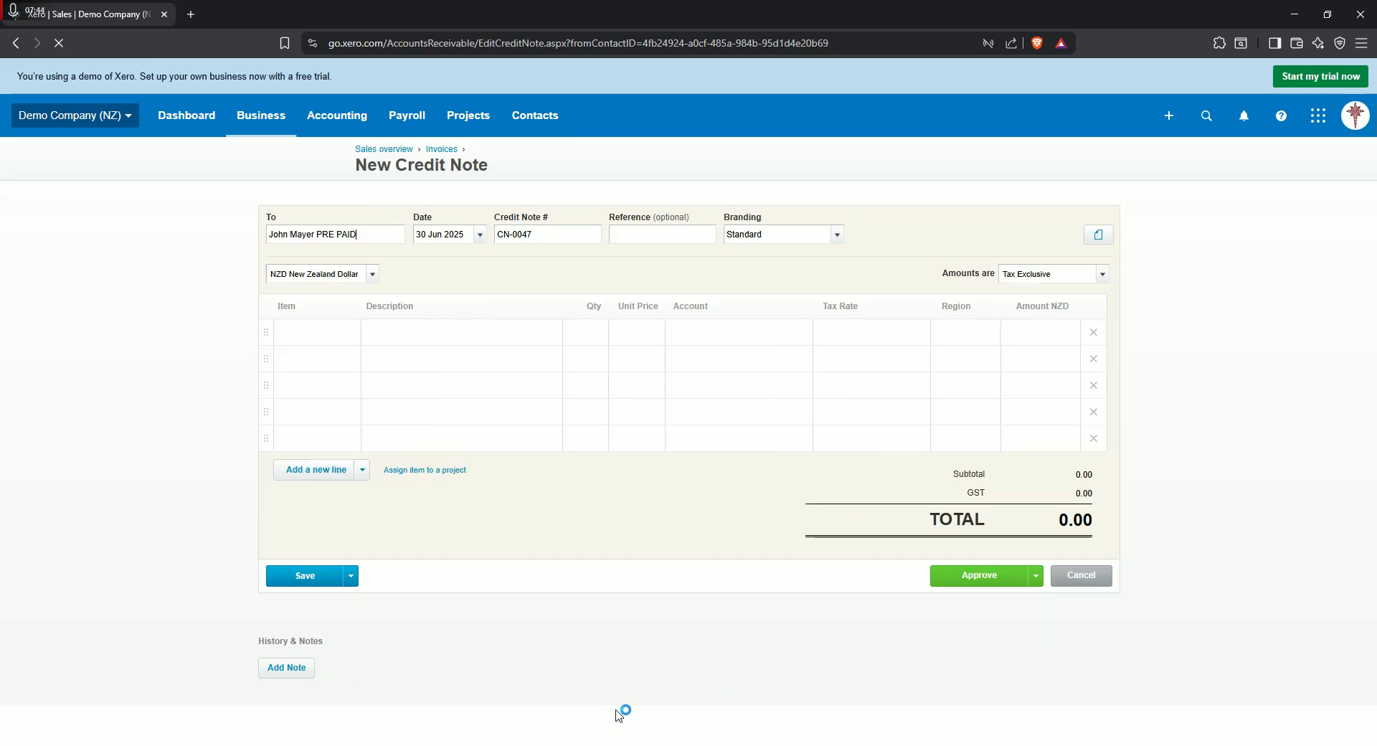
{"action": "left_click", "coordinate": [555, 240]}
{"action": "left_click", "coordinate": [553, 241]}
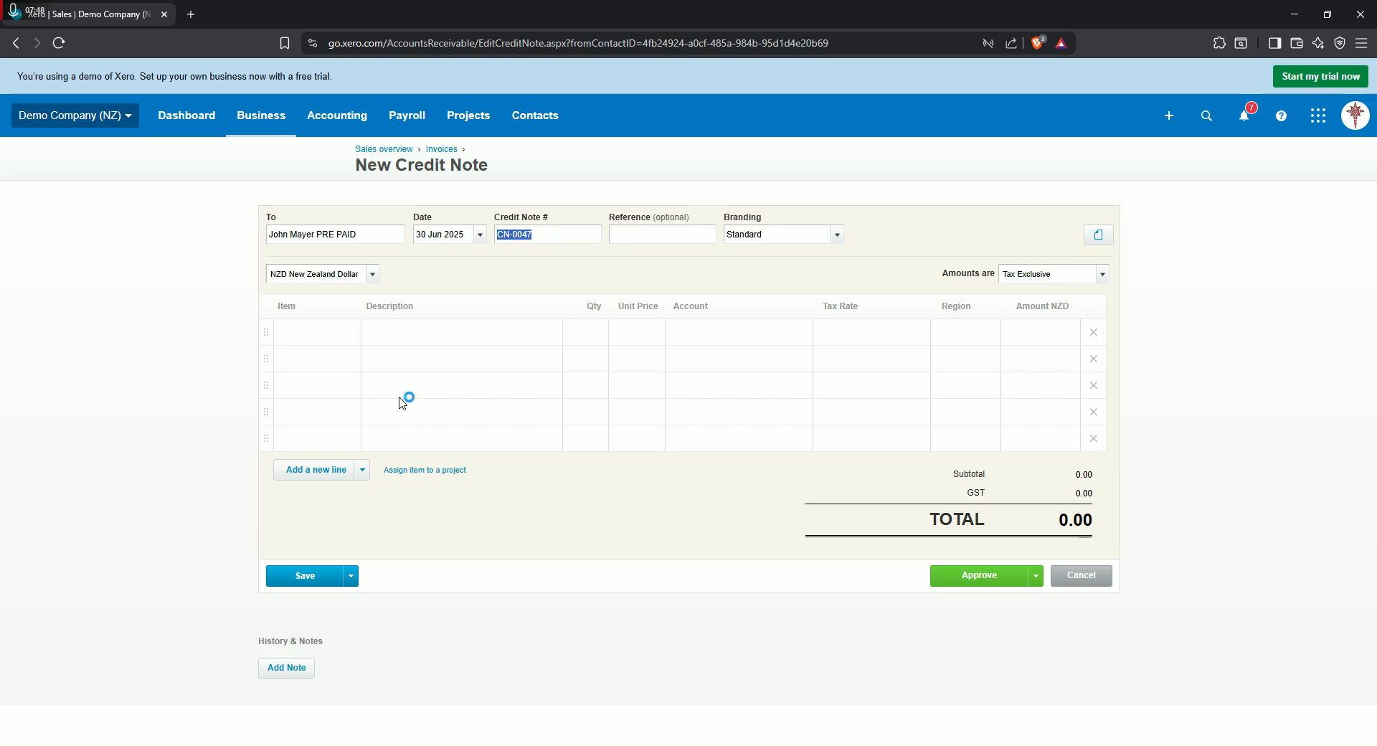
{"action": "left_click", "coordinate": [486, 393]}
{"action": "left_click", "coordinate": [462, 333]}
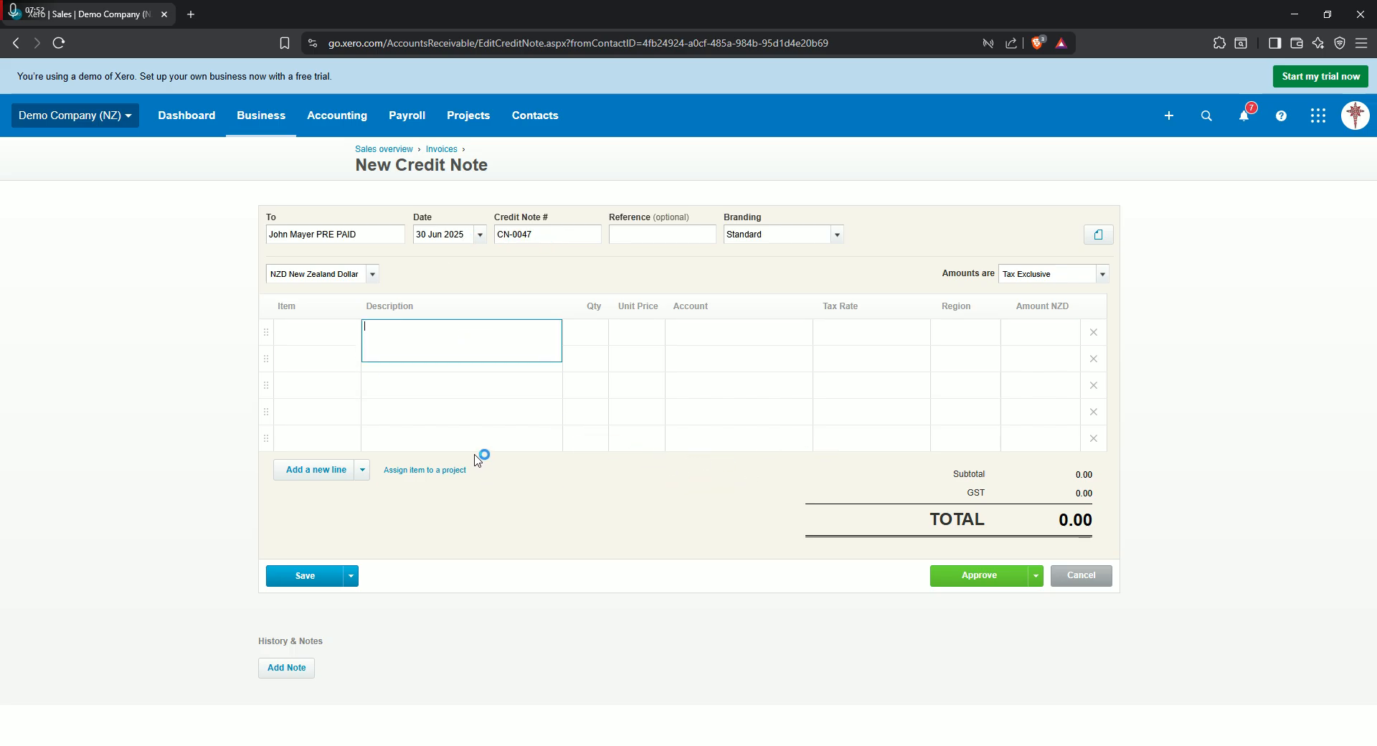
{"action": "left_click", "coordinate": [462, 338]}
{"action": "type", "text": "pre paymeny"}
{"action": "key", "text": "BackSpace"}
{"action": "type", "text": "t"}
- Set the pre payment line's quantity to 1 and its unit price to 1,500.00
{"action": "left_click", "coordinate": [606, 348]}
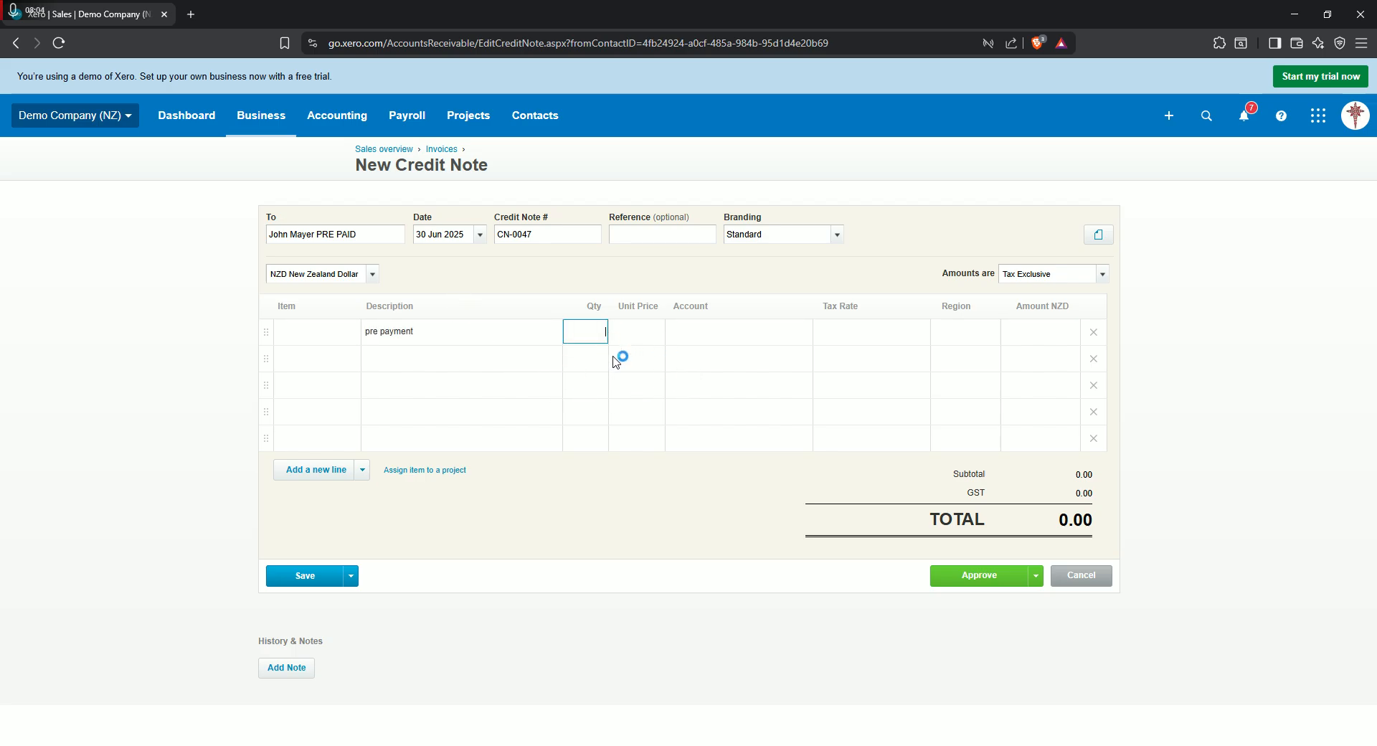
{"action": "type", "text": "1"}
{"action": "left_click", "coordinate": [637, 337]}
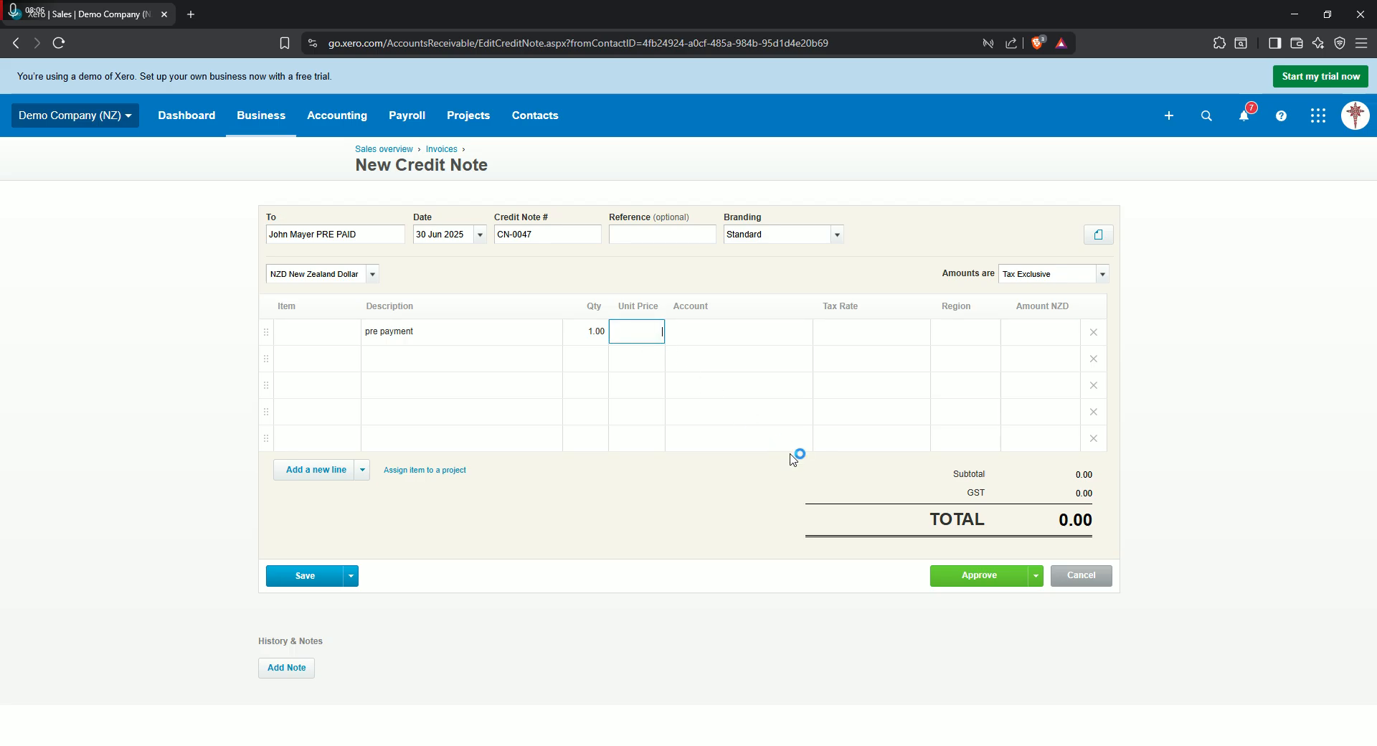
{"action": "type", "text": "1,500.00"}
{"action": "left_click", "coordinate": [770, 342]}
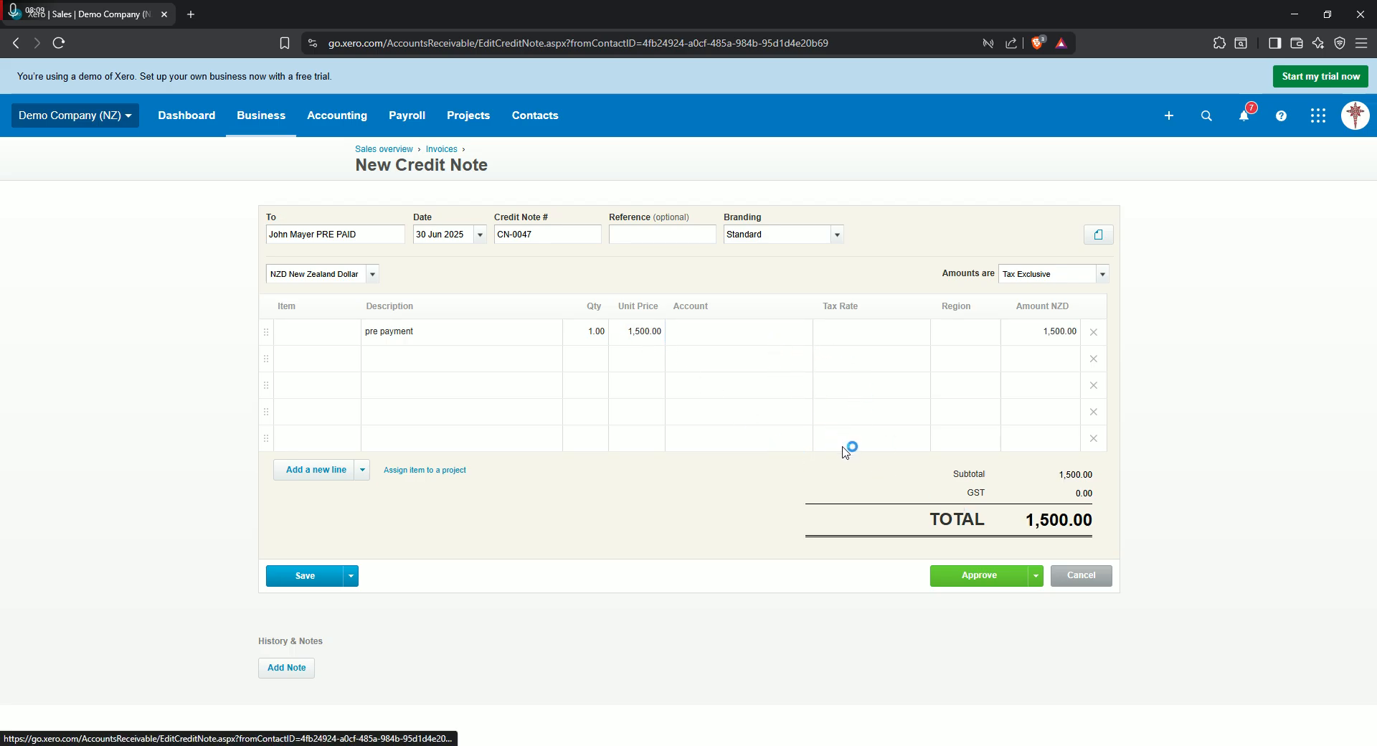
- Set the credit note's amounts to No Tax, assign the line to account 620 - Prepayments, and approve the credit note
{"action": "left_click", "coordinate": [1103, 275]}
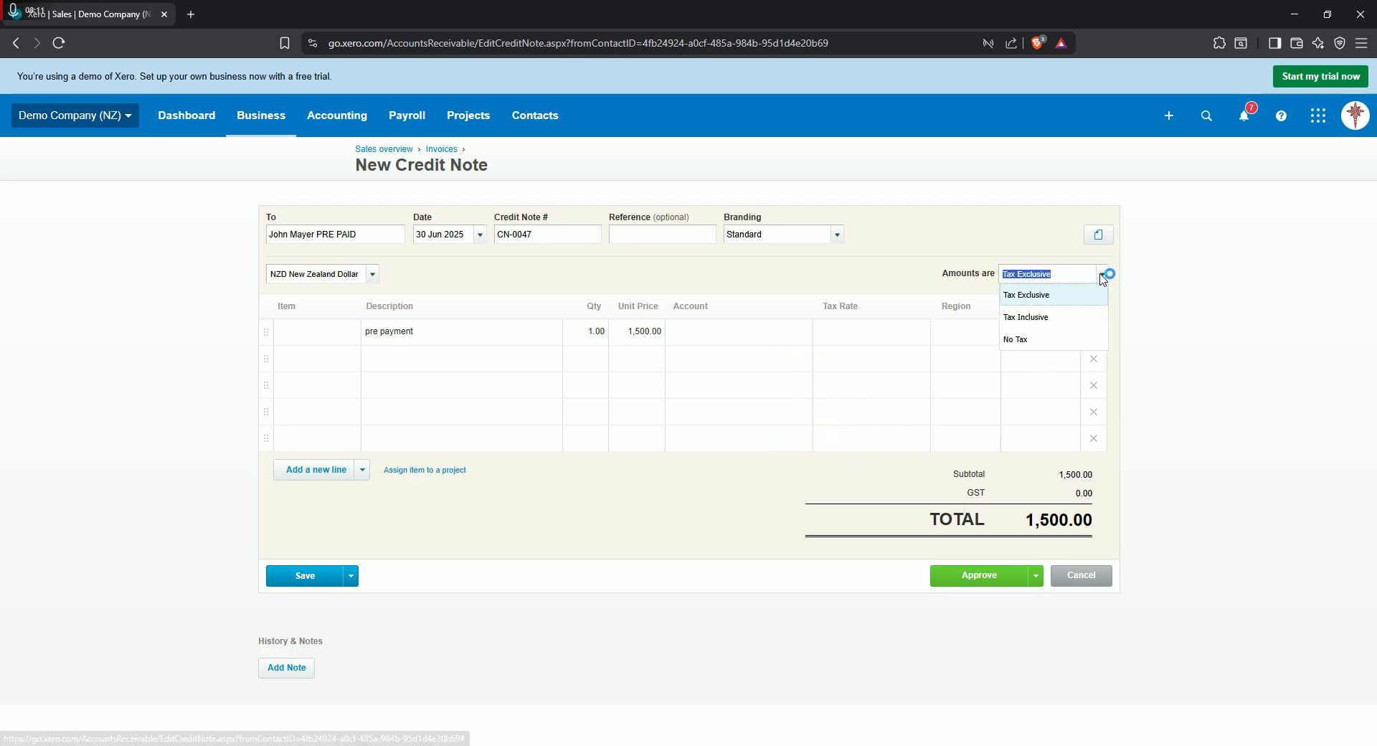
{"action": "left_click", "coordinate": [1053, 343]}
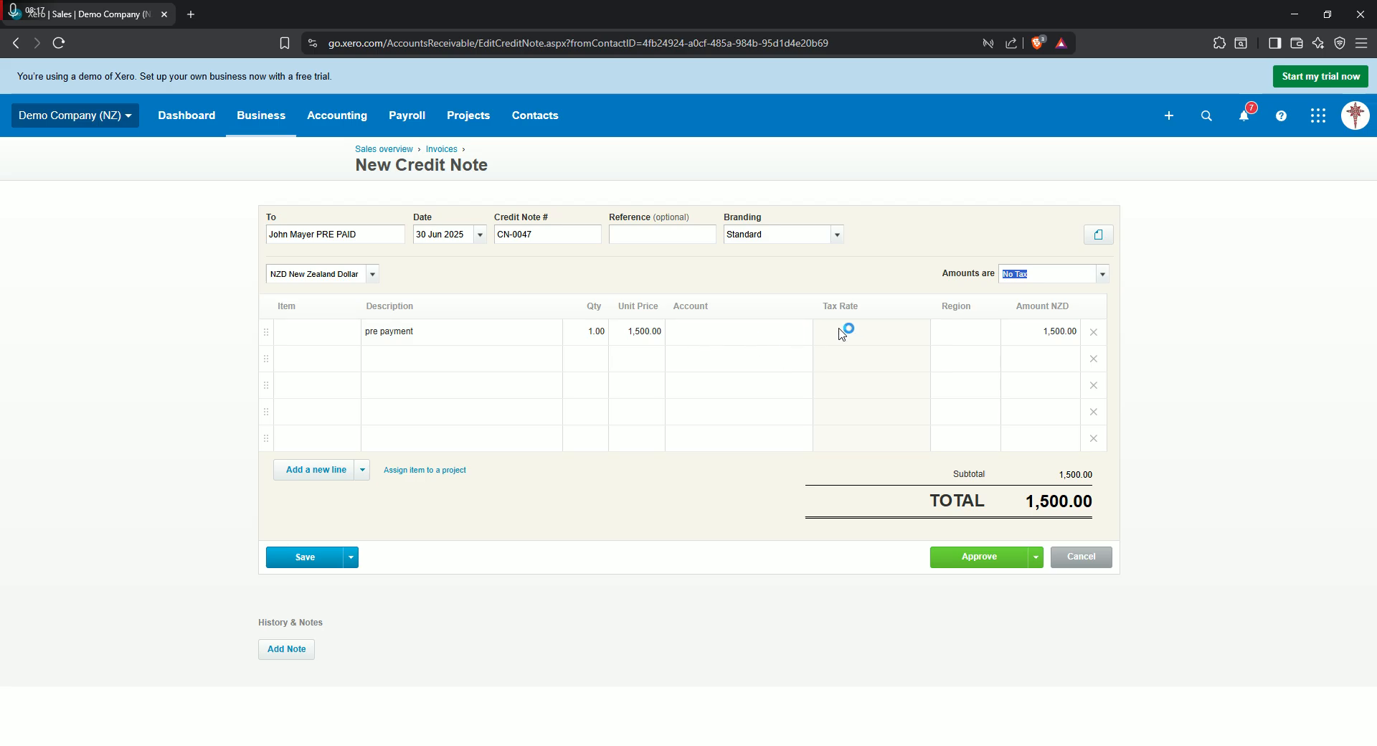
{"action": "left_click", "coordinate": [715, 336]}
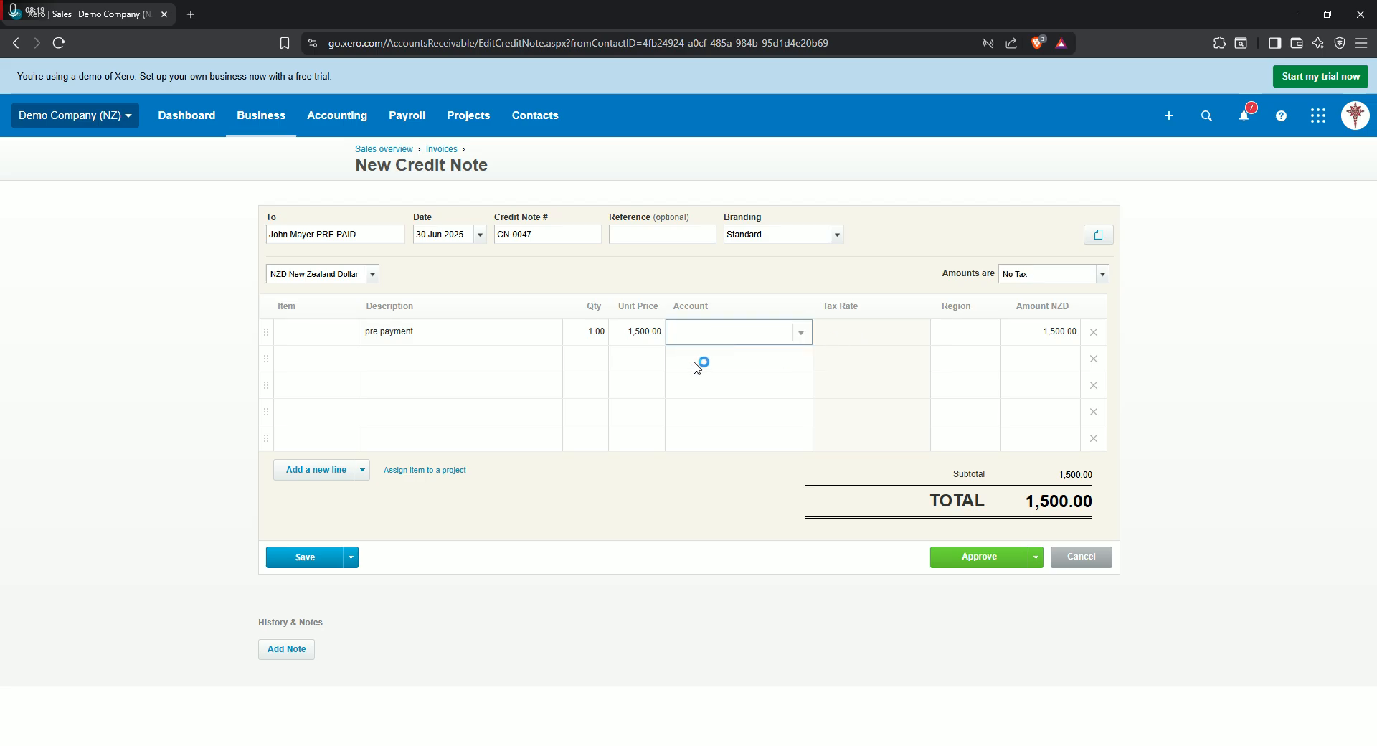
{"action": "type", "text": "pre"}
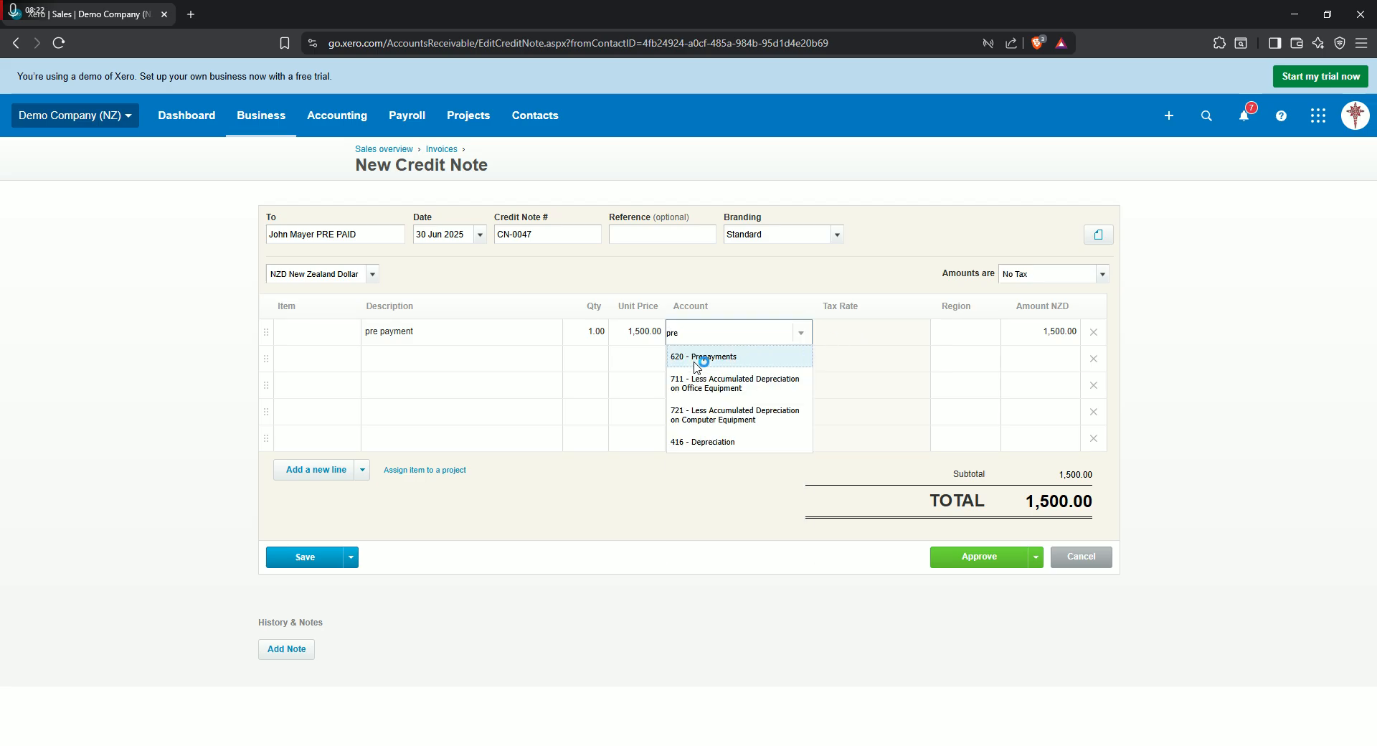
{"action": "left_click", "coordinate": [732, 359]}
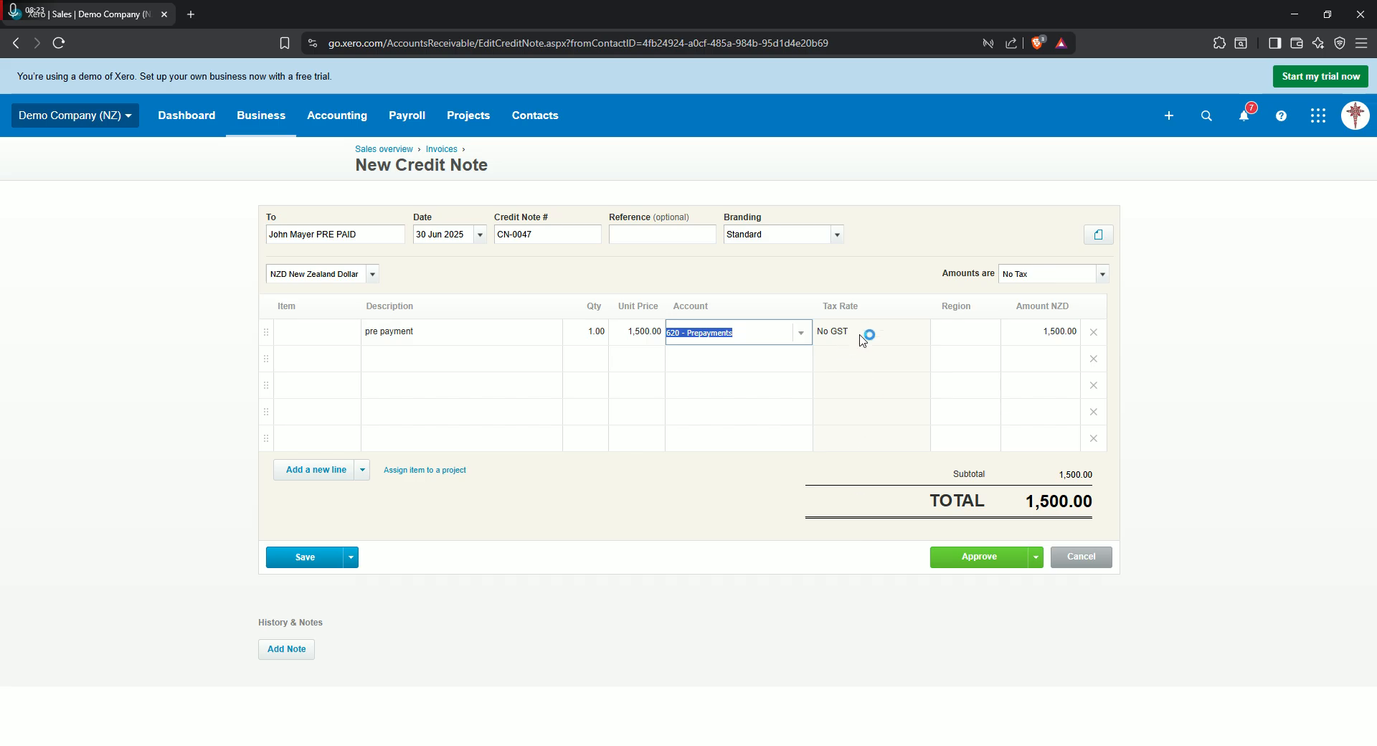
{"action": "left_click", "coordinate": [987, 558]}
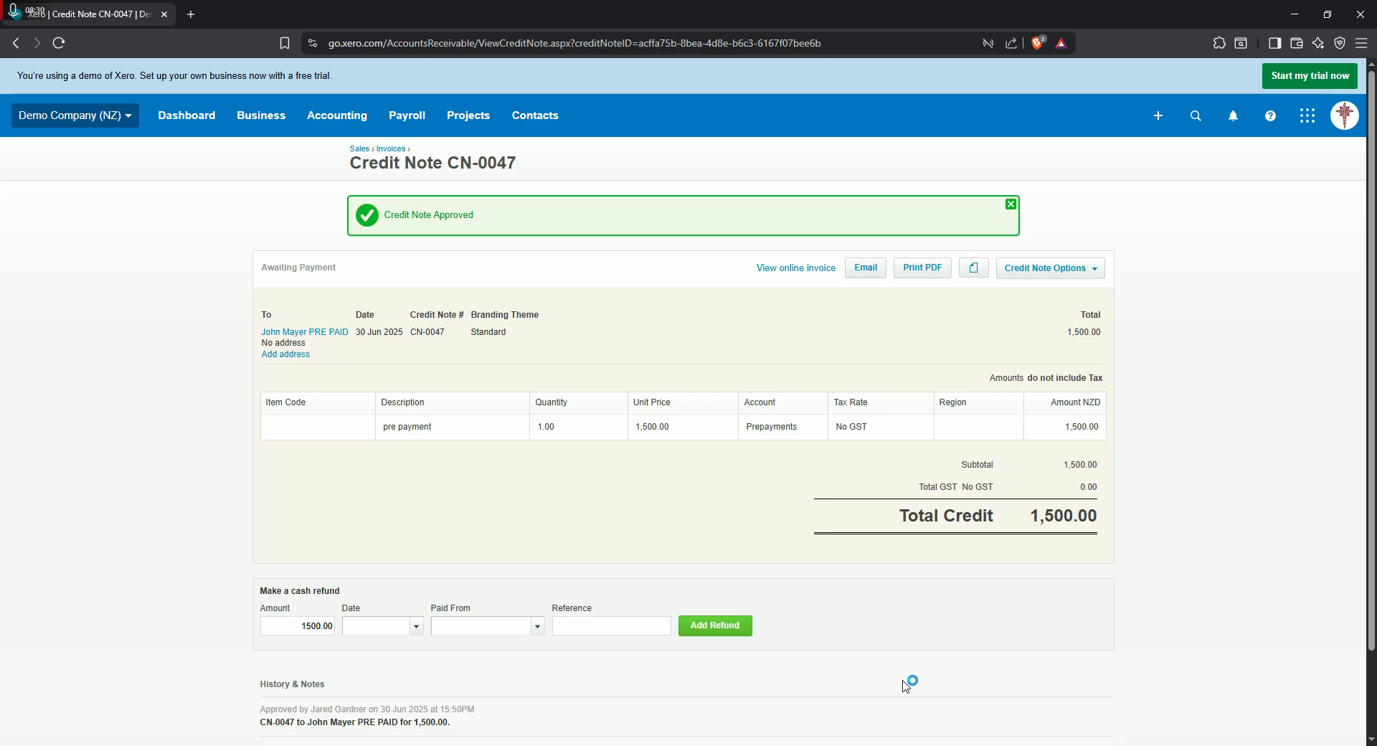
- Open the customer's contact record from the credit note and start a new sales invoice for that contact
{"action": "left_click", "coordinate": [319, 334]}
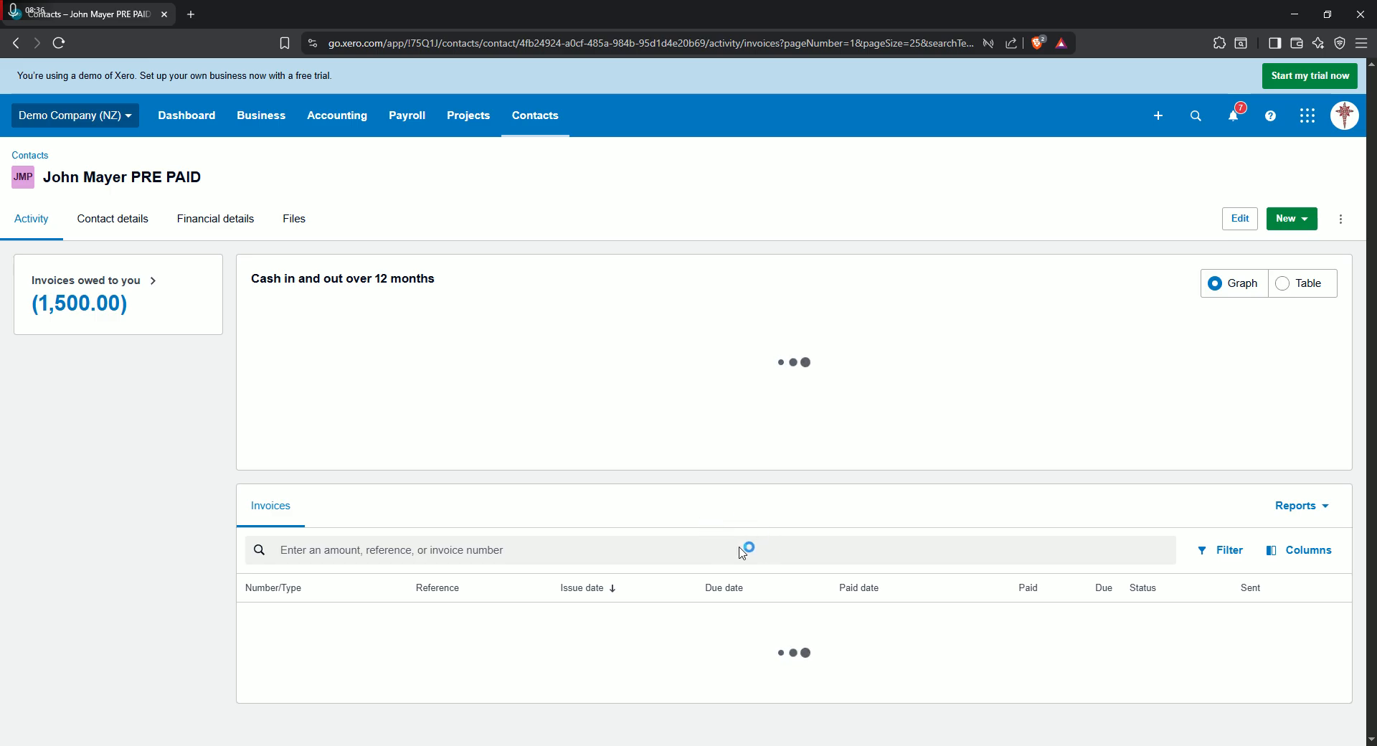
{"action": "scroll", "coordinate": [1141, 601], "scroll_direction": "down", "scroll_amount": 1}
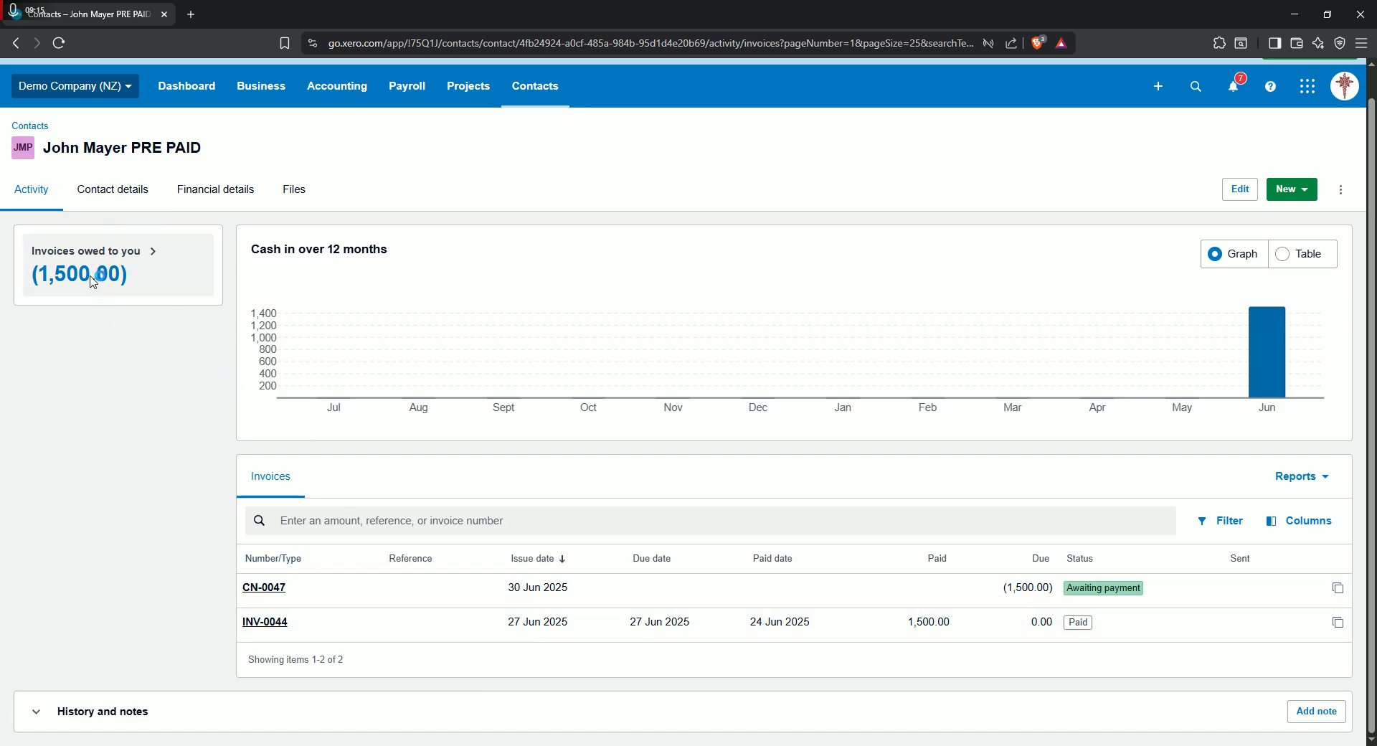
{"action": "left_click", "coordinate": [1289, 188]}
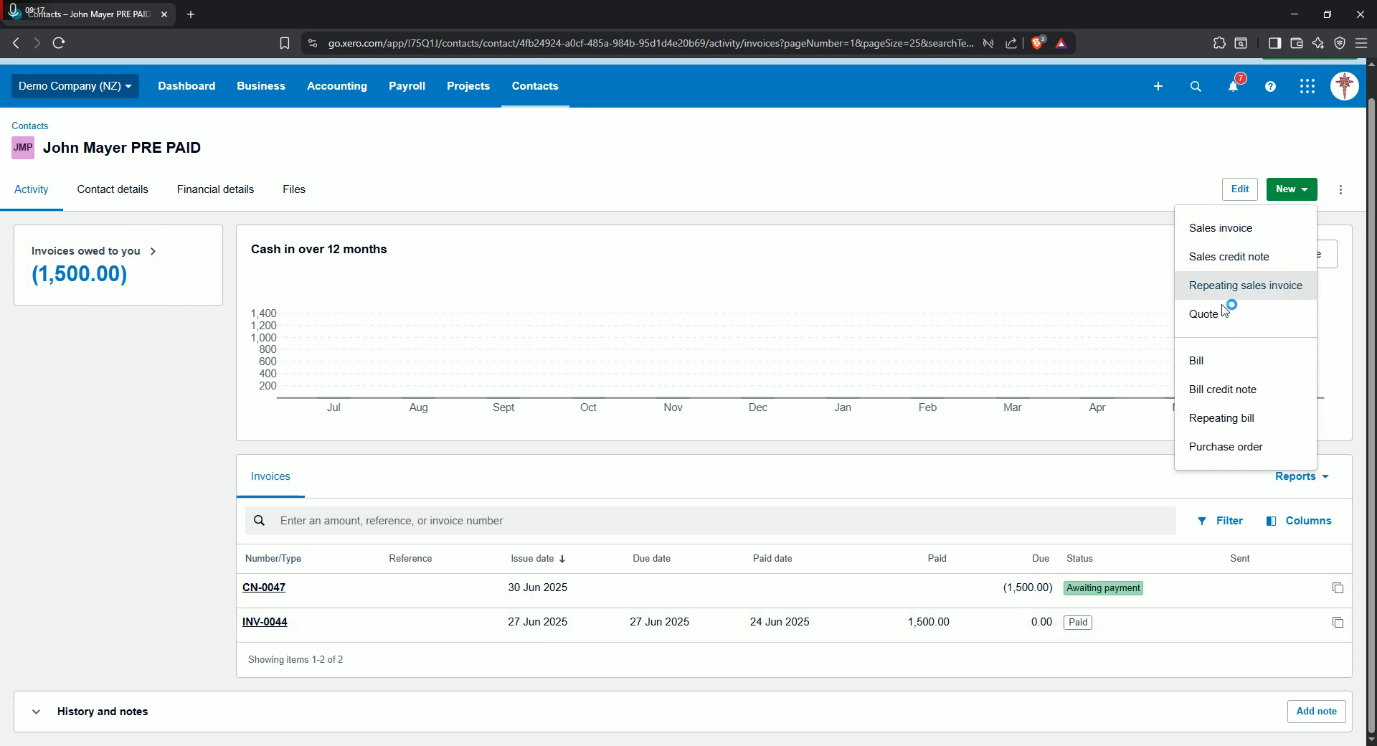
{"action": "left_click", "coordinate": [1228, 220]}
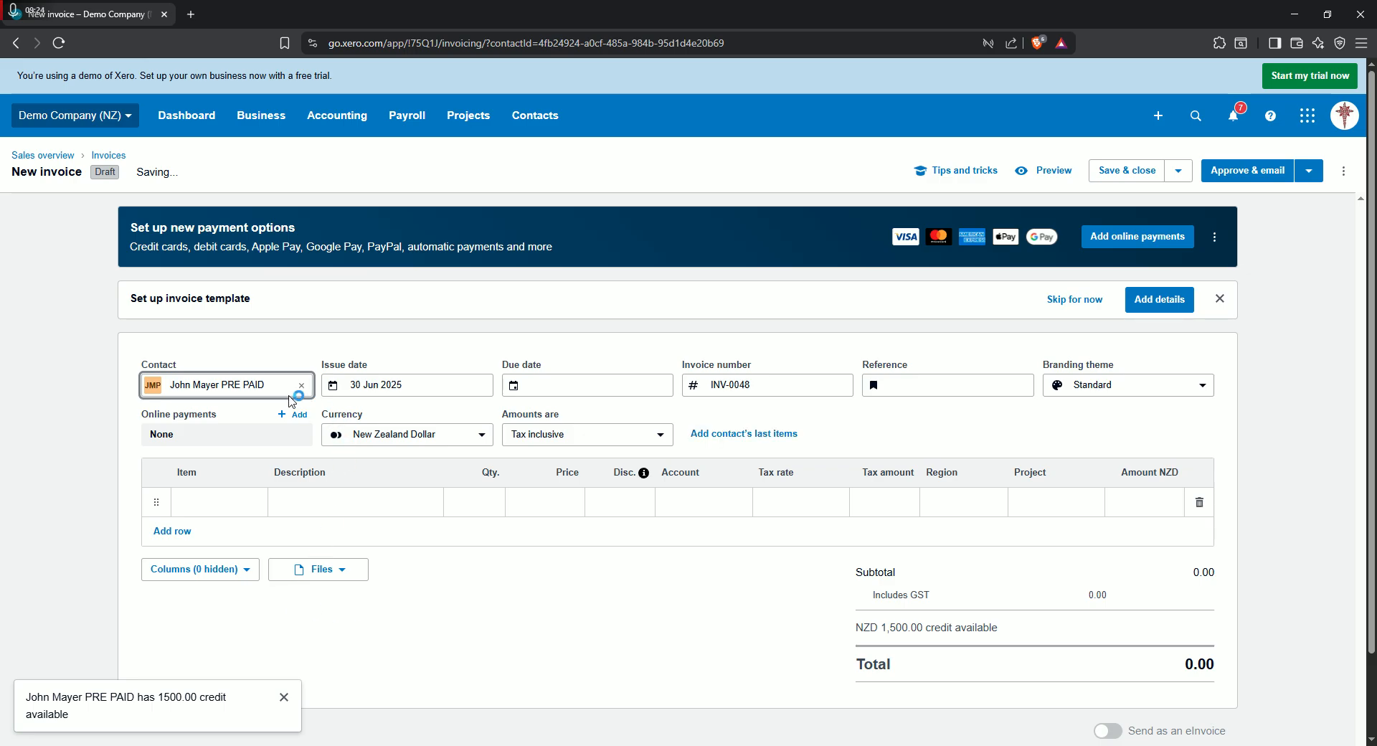
- Add the BOOK item "Fish out of Water: Finding Your Brand" to the invoice's first line with a quantity of 2
{"action": "left_click", "coordinate": [237, 502]}
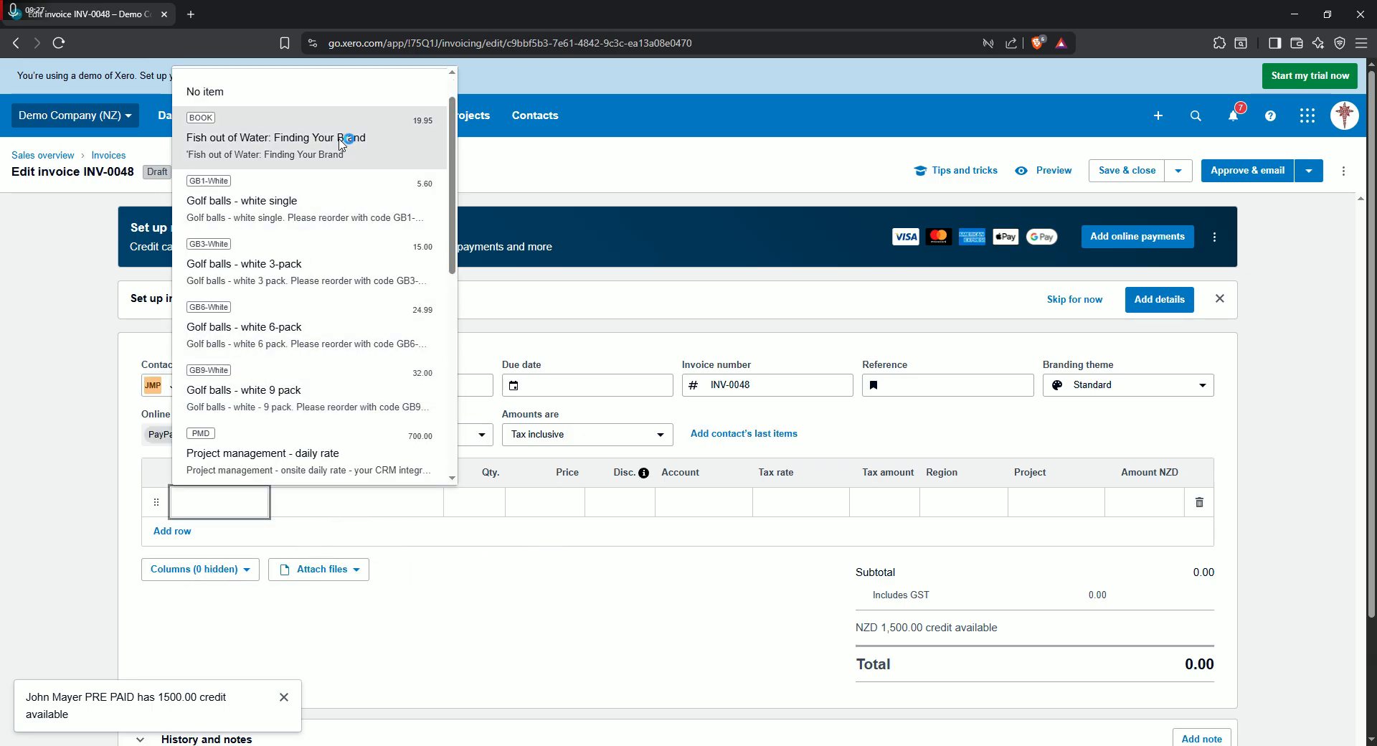
{"action": "left_click", "coordinate": [340, 140]}
{"action": "left_click", "coordinate": [532, 523]}
{"action": "left_click", "coordinate": [476, 495]}
{"action": "key", "text": "Tab"}
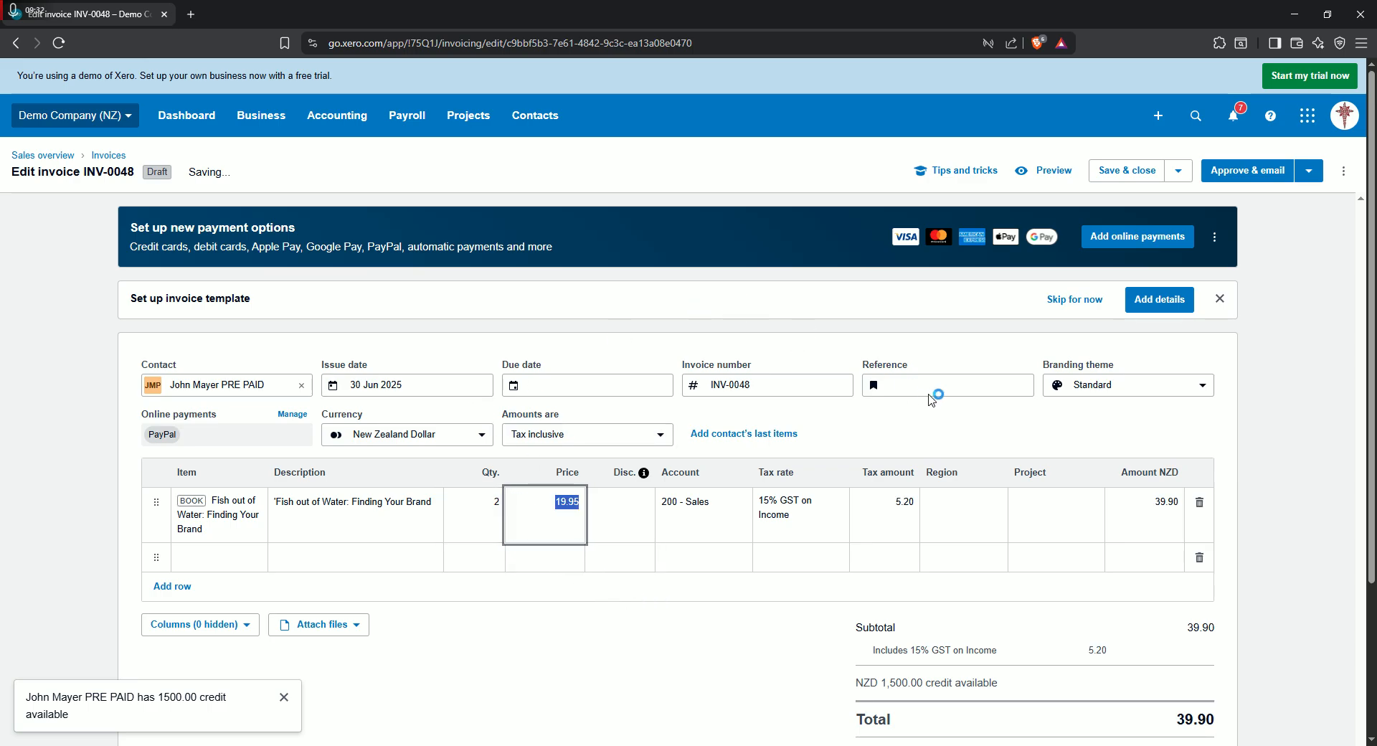
{"action": "scroll", "coordinate": [703, 538], "scroll_direction": "down", "scroll_amount": 2}
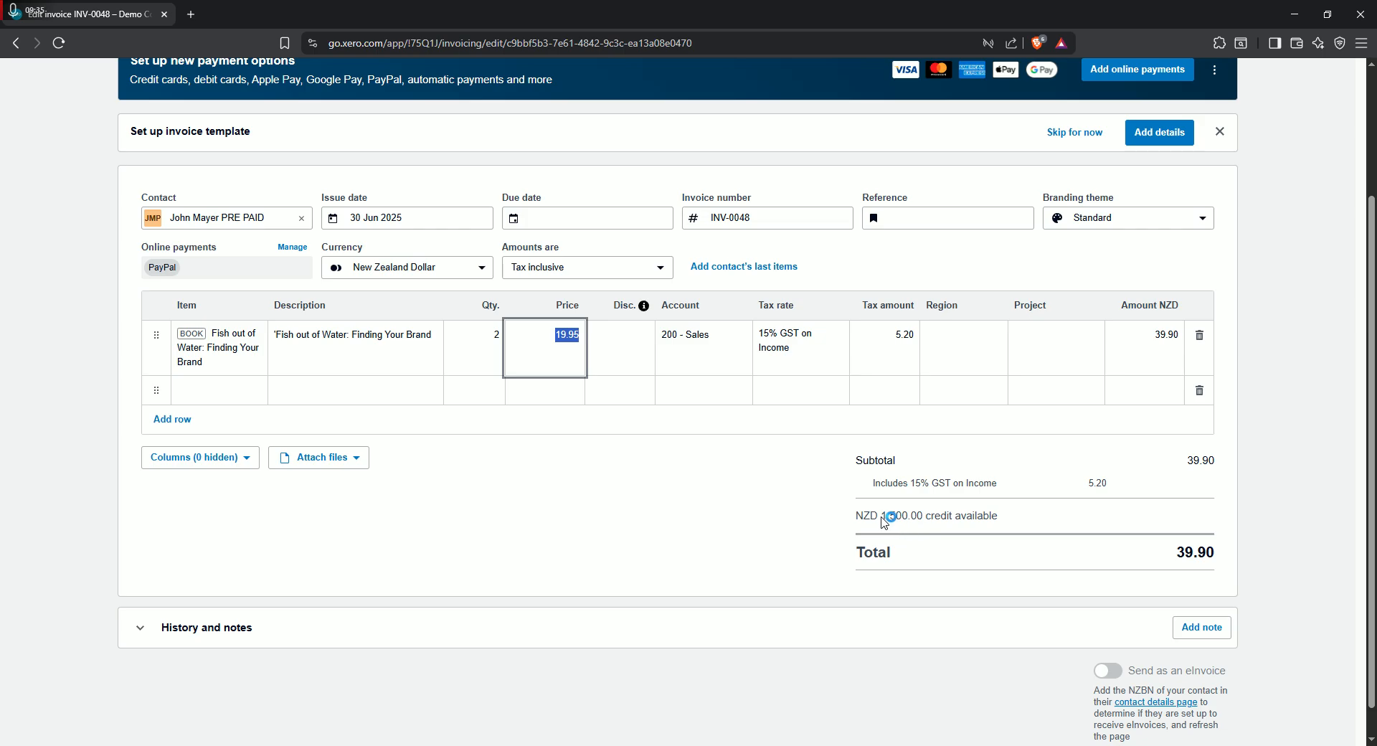
{"action": "scroll", "coordinate": [992, 525], "scroll_direction": "up", "scroll_amount": 2}
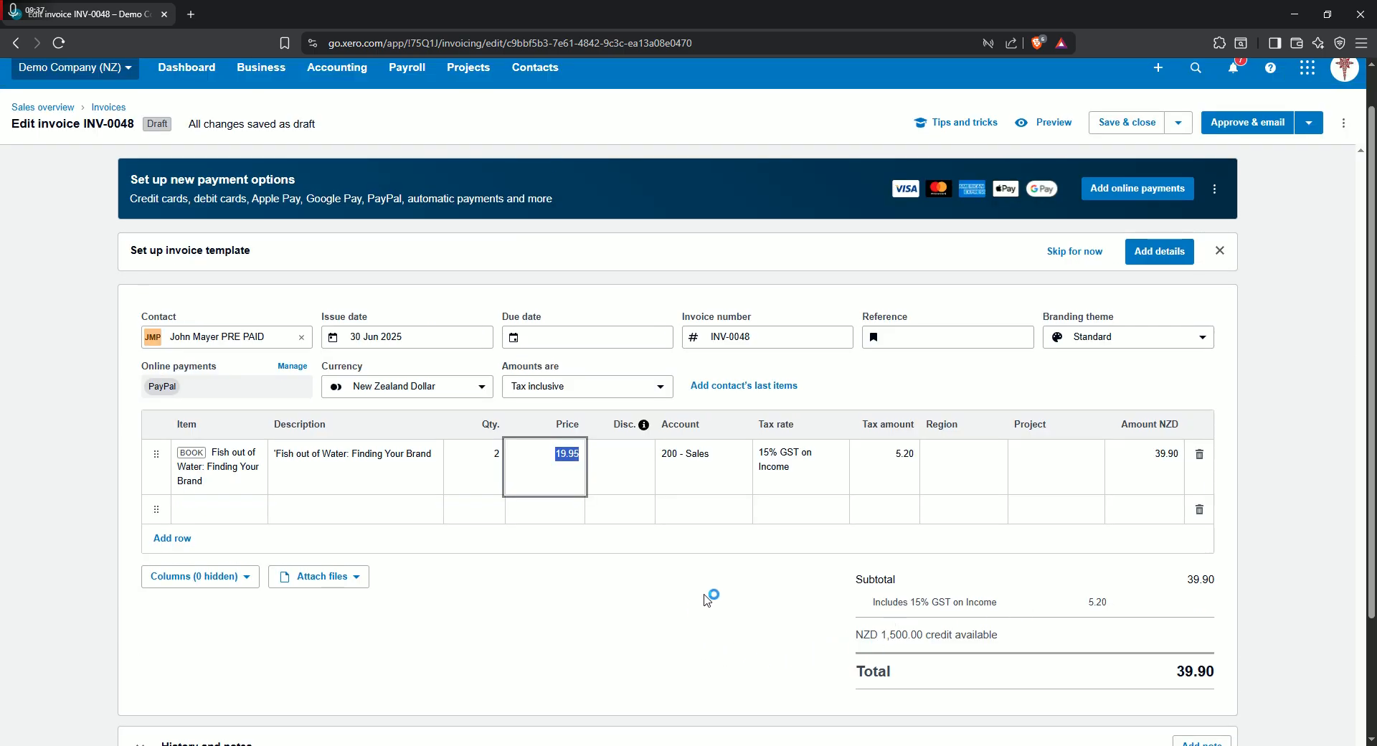
{"action": "left_click", "coordinate": [716, 618]}
{"action": "scroll", "coordinate": [667, 517], "scroll_direction": "down", "scroll_amount": 1}
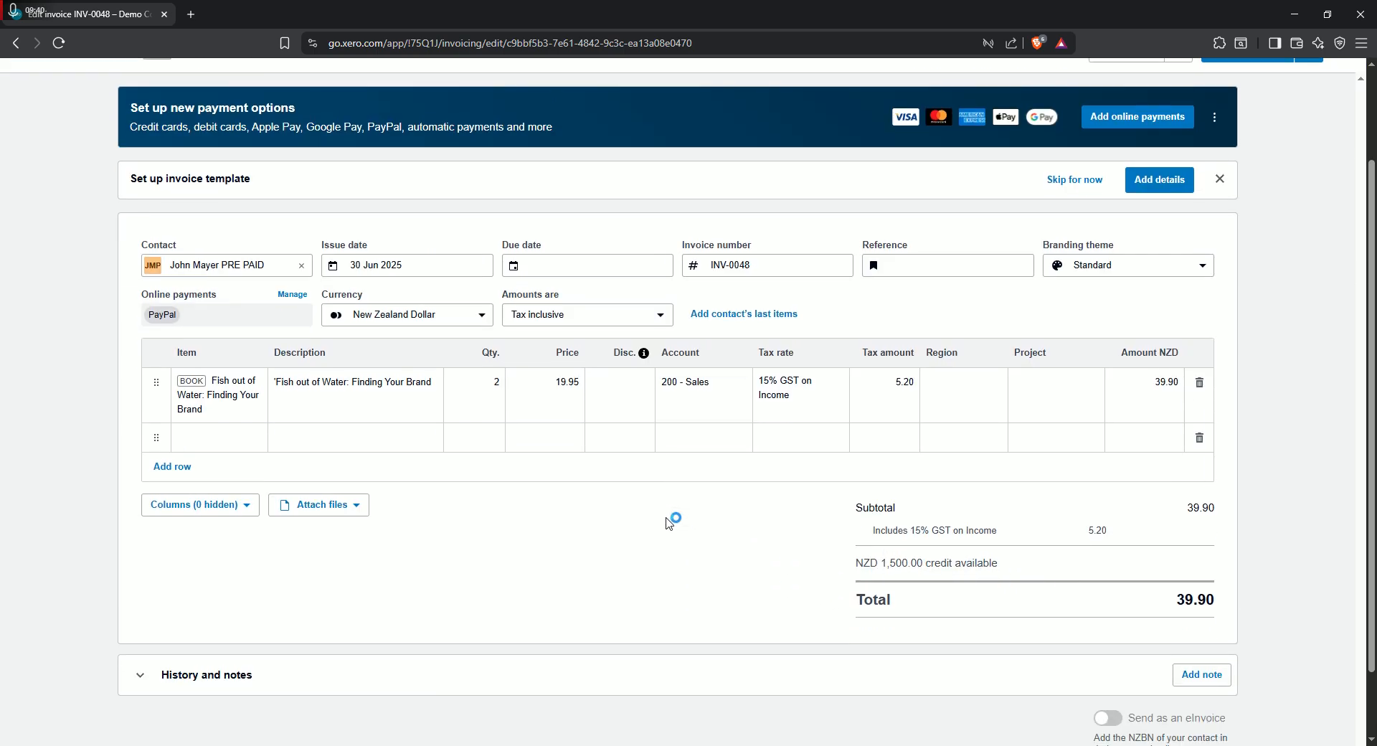
{"action": "scroll", "coordinate": [669, 520], "scroll_direction": "up", "scroll_amount": 2}
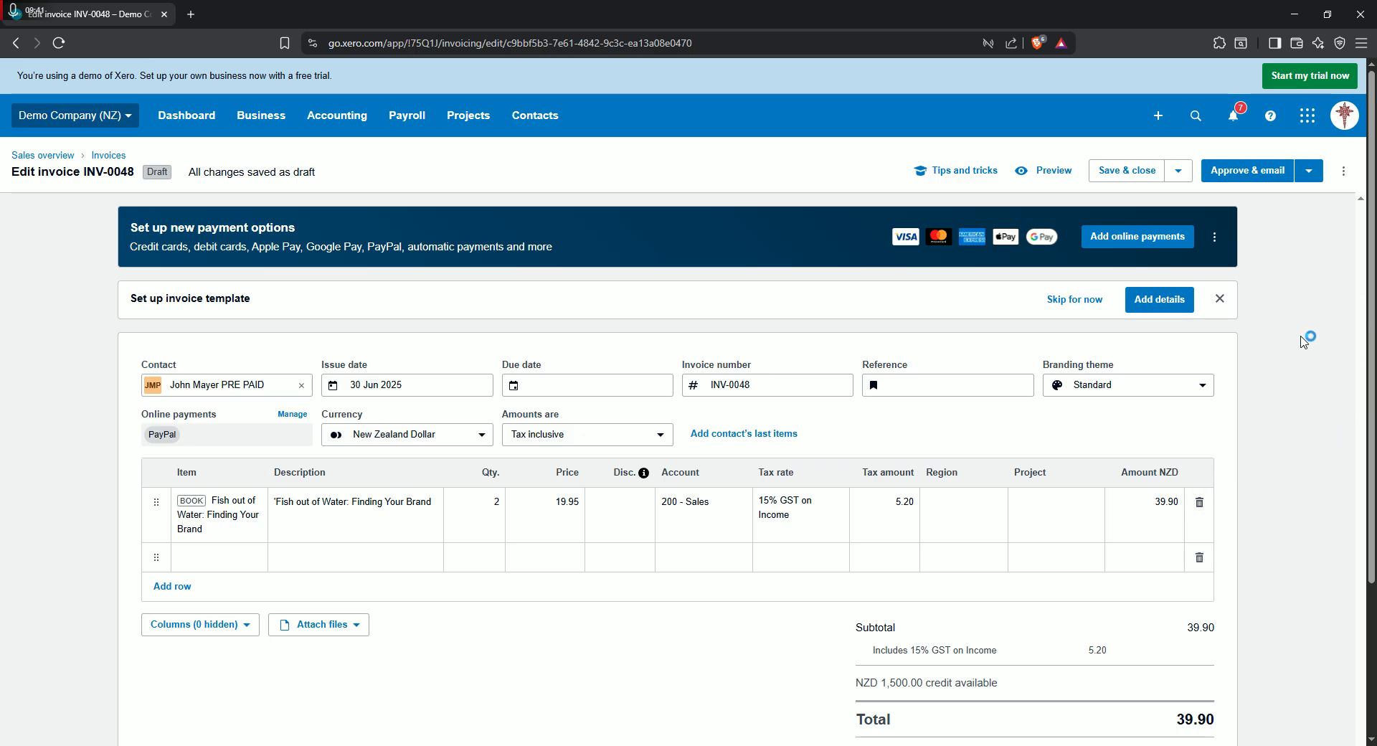
- Set the invoice's due date to 30 Jun 2025 and approve the invoice
{"action": "left_click", "coordinate": [1345, 171]}
{"action": "left_click", "coordinate": [1308, 171]}
{"action": "key", "text": "ctrl+alt+a"}
{"action": "left_click", "coordinate": [793, 439]}
{"action": "left_click", "coordinate": [604, 385]}
{"action": "left_click", "coordinate": [551, 606]}
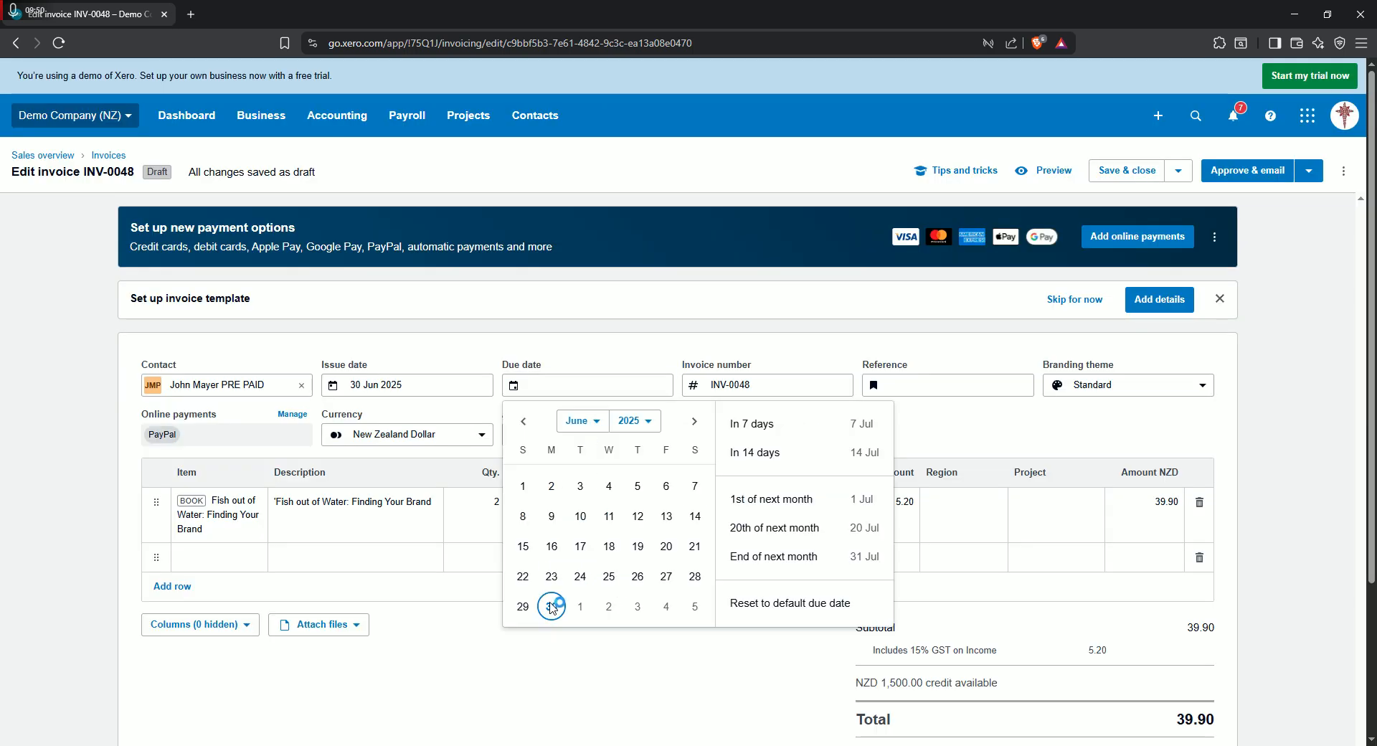
{"action": "left_click", "coordinate": [1309, 170]}
{"action": "left_click", "coordinate": [1191, 209]}
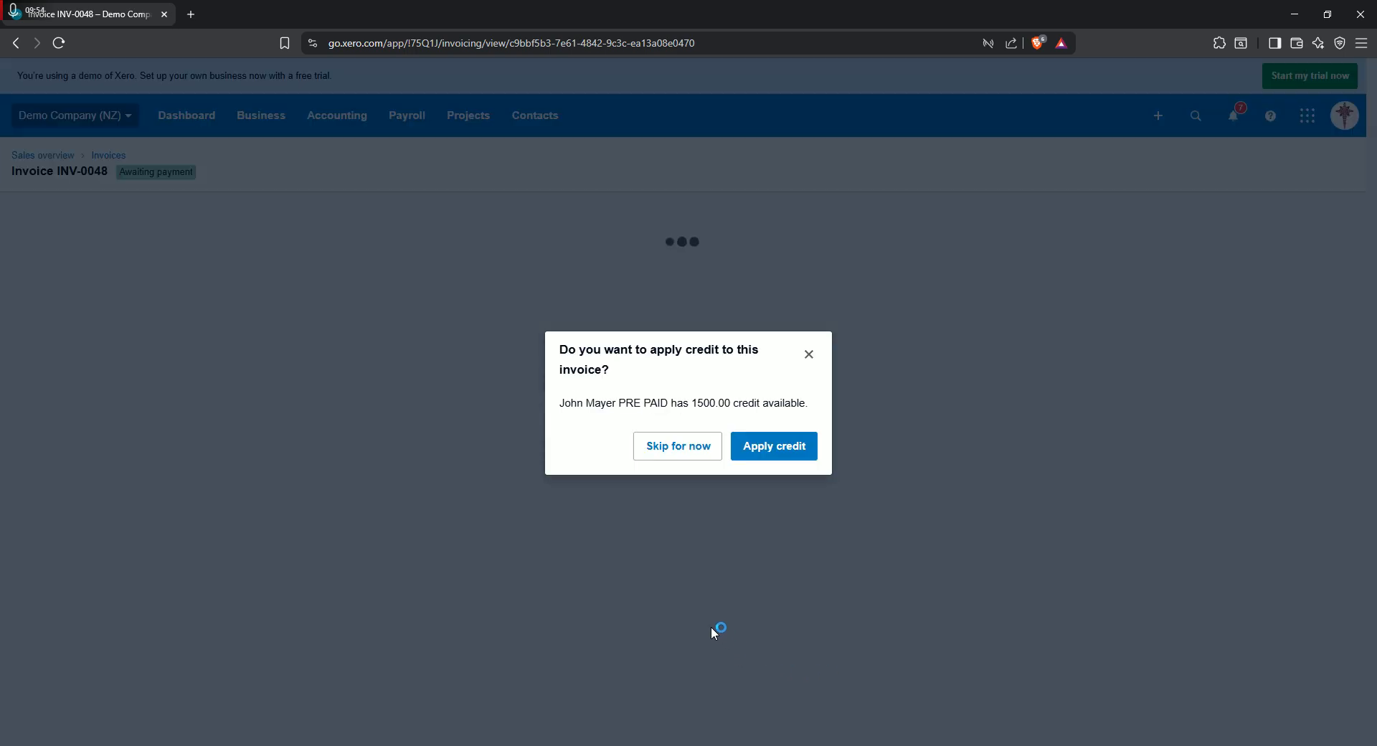
- Apply 39.90 of the customer's outstanding credit note CN-0047 to the approved invoice
{"action": "left_click", "coordinate": [772, 443]}
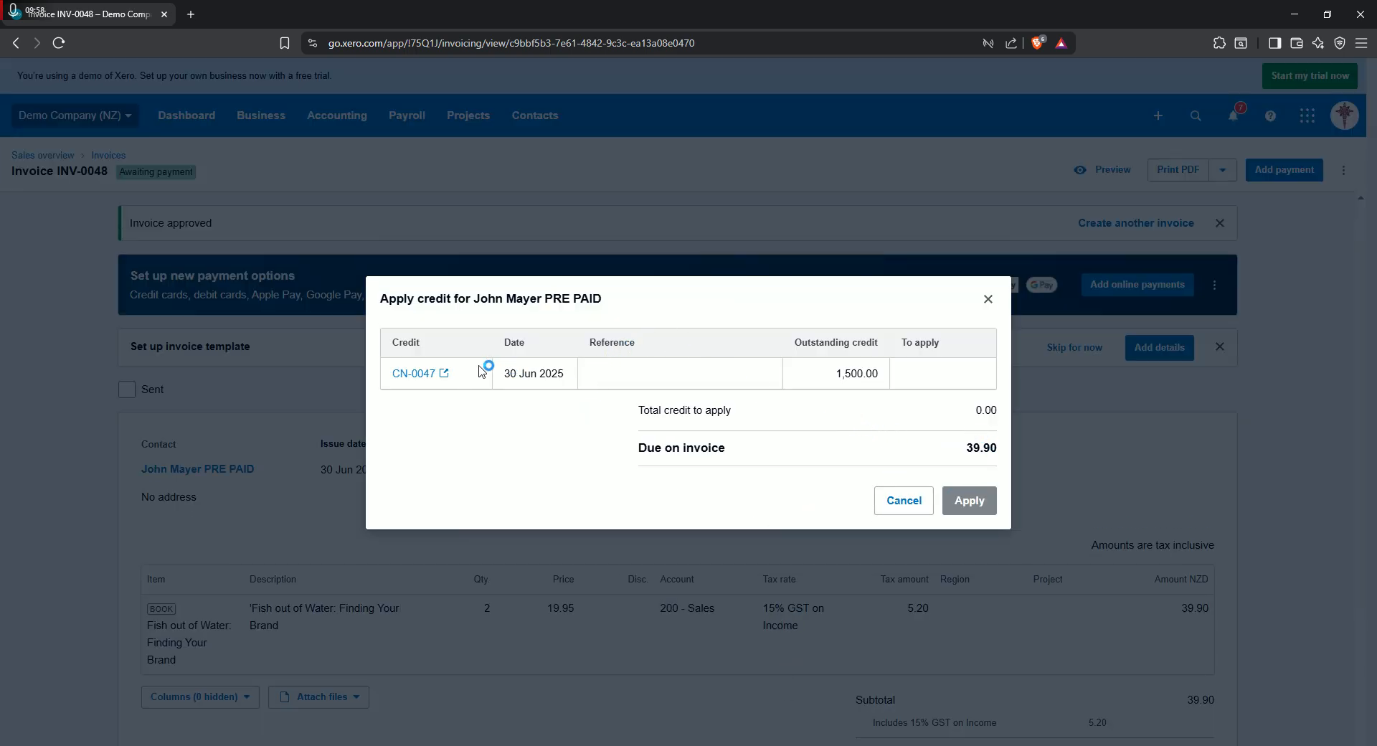
{"action": "left_click", "coordinate": [921, 374]}
{"action": "type", "text": "39.90"}
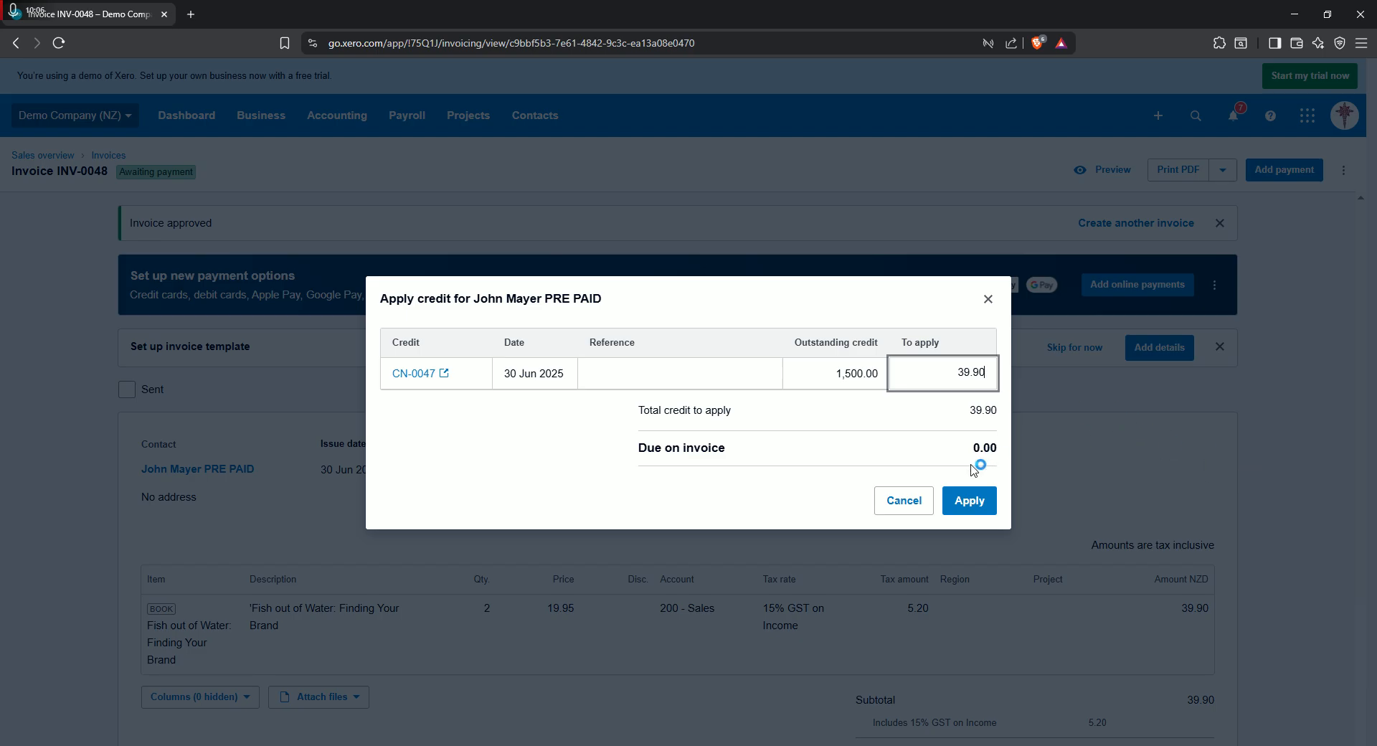
{"action": "left_click", "coordinate": [984, 515]}
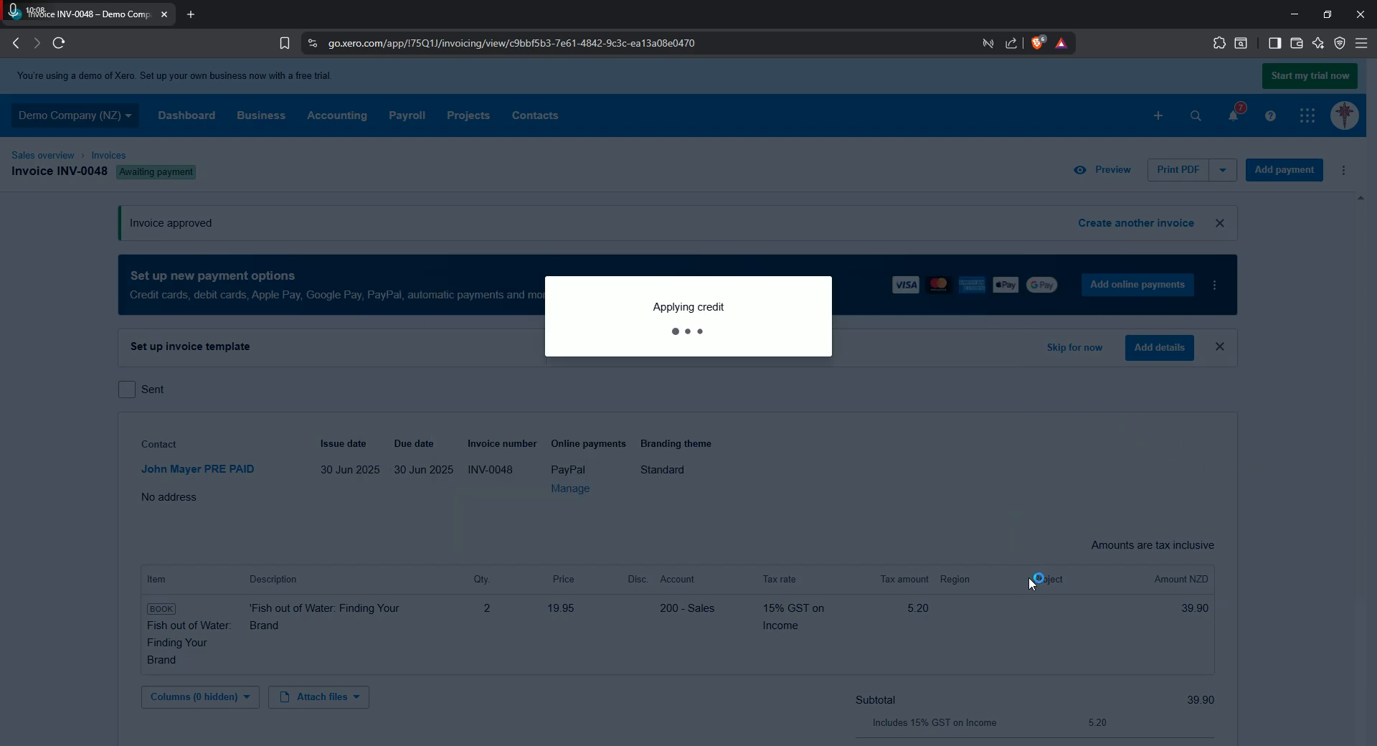
- Review the credit applied on the invoice, and check the customer's balance and invoice list in a separate browser tab
{"action": "scroll", "coordinate": [970, 510], "scroll_direction": "down", "scroll_amount": 3}
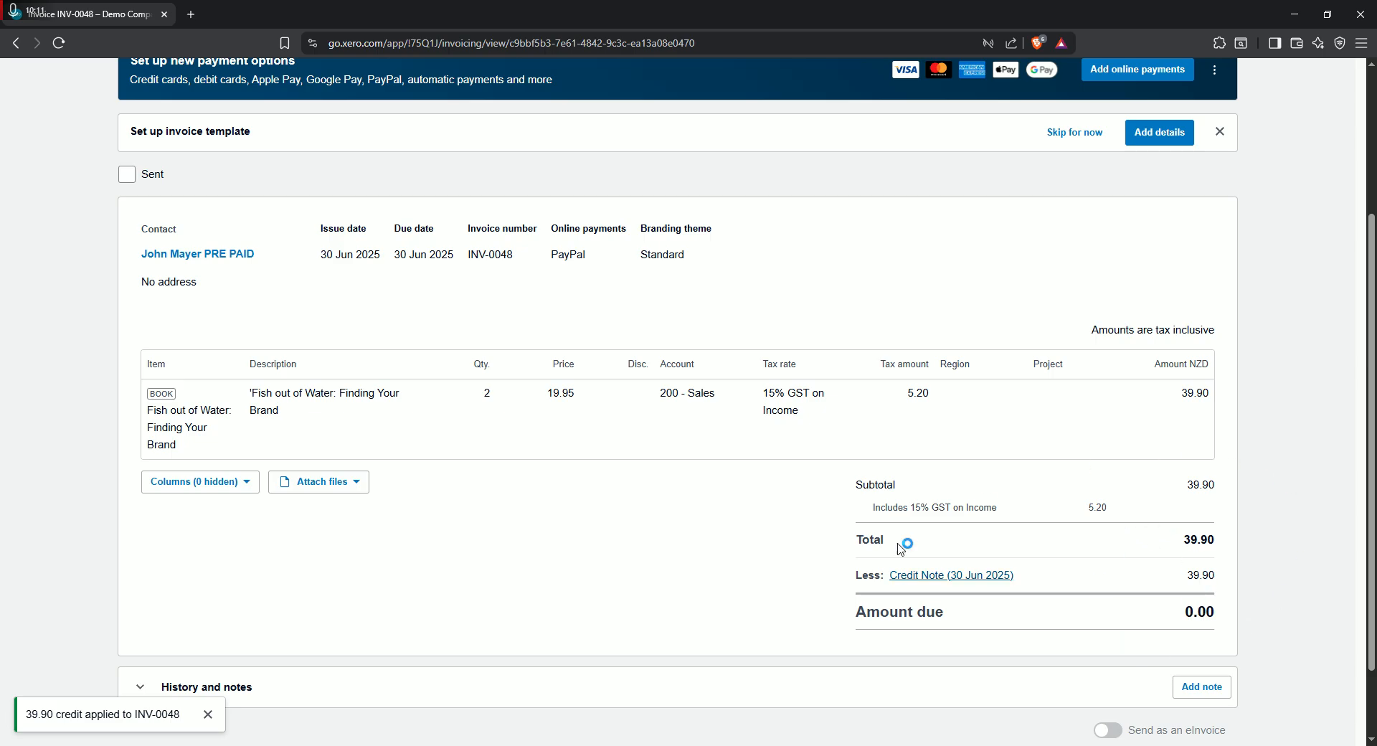
{"action": "scroll", "coordinate": [400, 603], "scroll_direction": "up", "scroll_amount": 3}
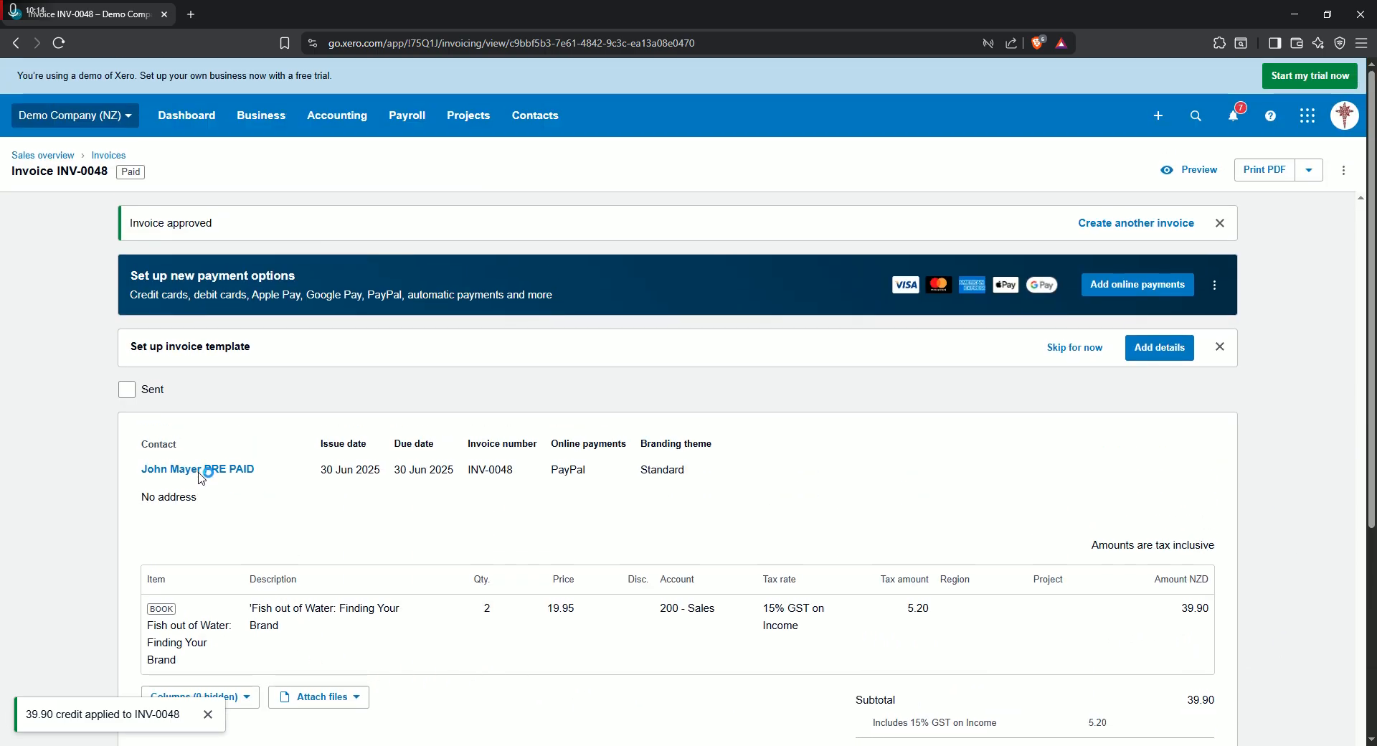
{"action": "left_click", "coordinate": [205, 469]}
{"action": "left_click", "coordinate": [237, 511]}
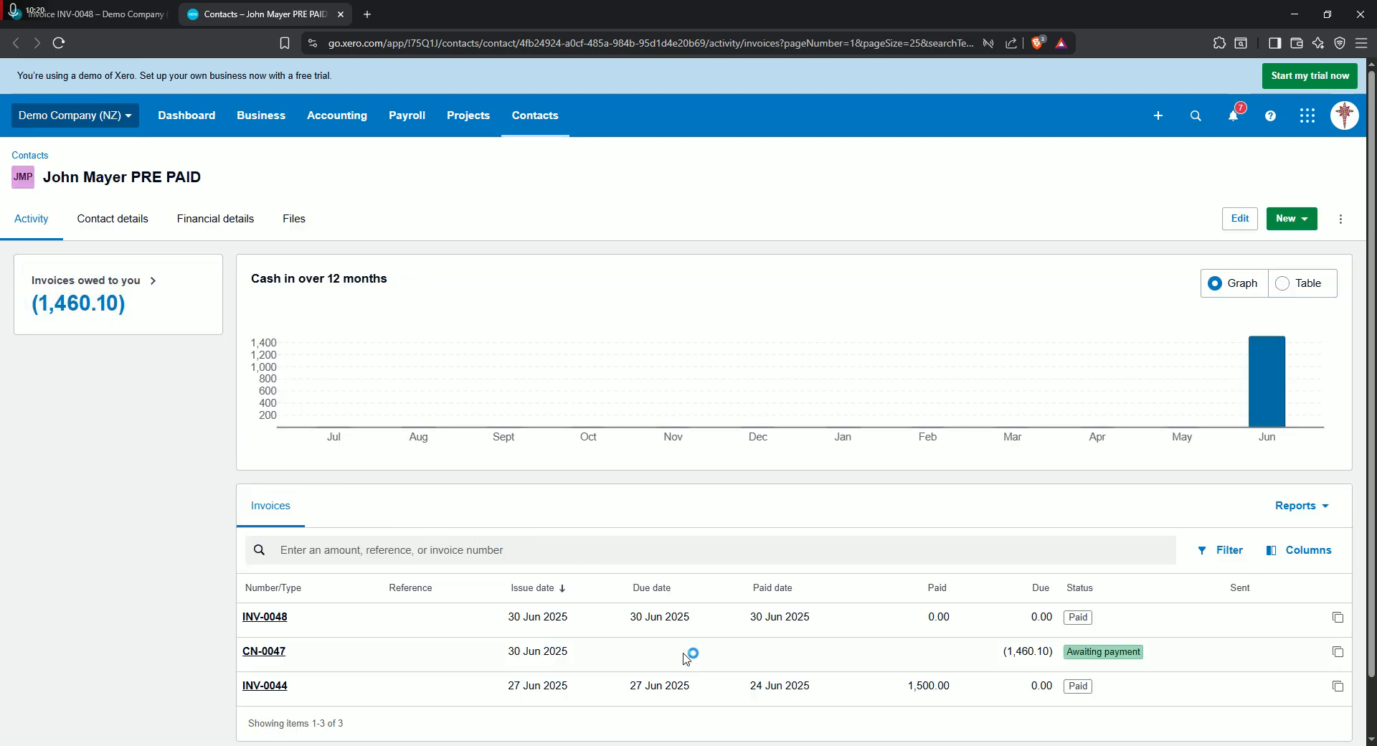
{"action": "scroll", "coordinate": [694, 670], "scroll_direction": "down", "scroll_amount": 1}
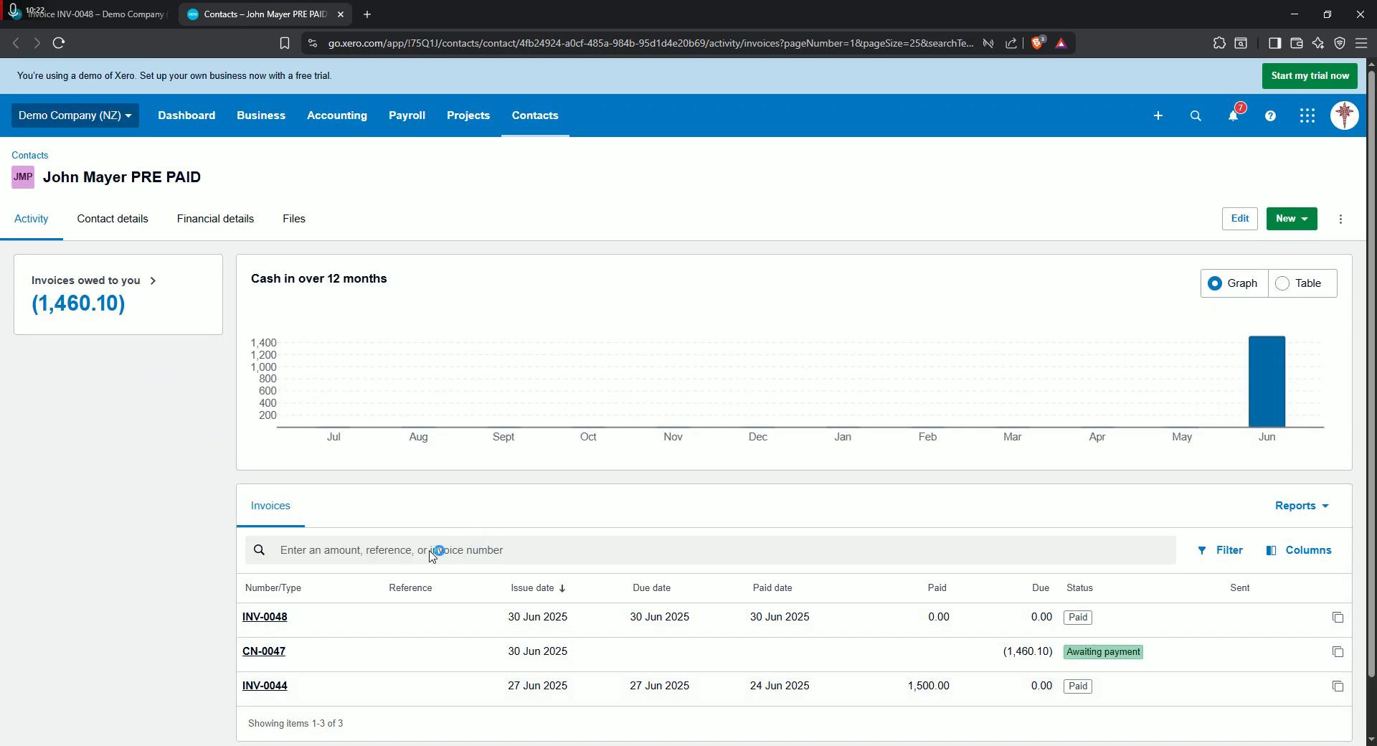
{"action": "scroll", "coordinate": [430, 553], "scroll_direction": "up", "scroll_amount": 1}
- Open the Business Bank Account's transactions and view the prepaid customer's reconciled 24 Jun 2025 payment
{"action": "left_click", "coordinate": [198, 117]}
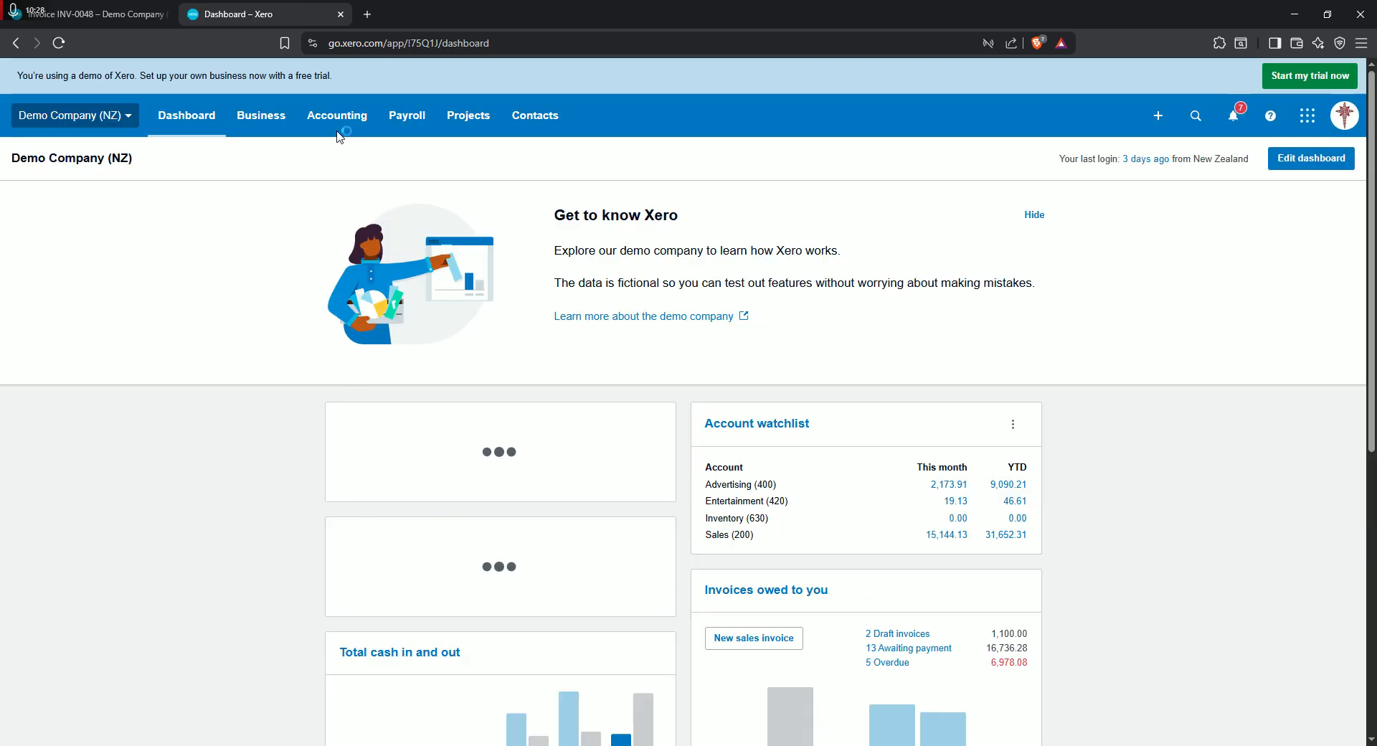
{"action": "left_click", "coordinate": [337, 115]}
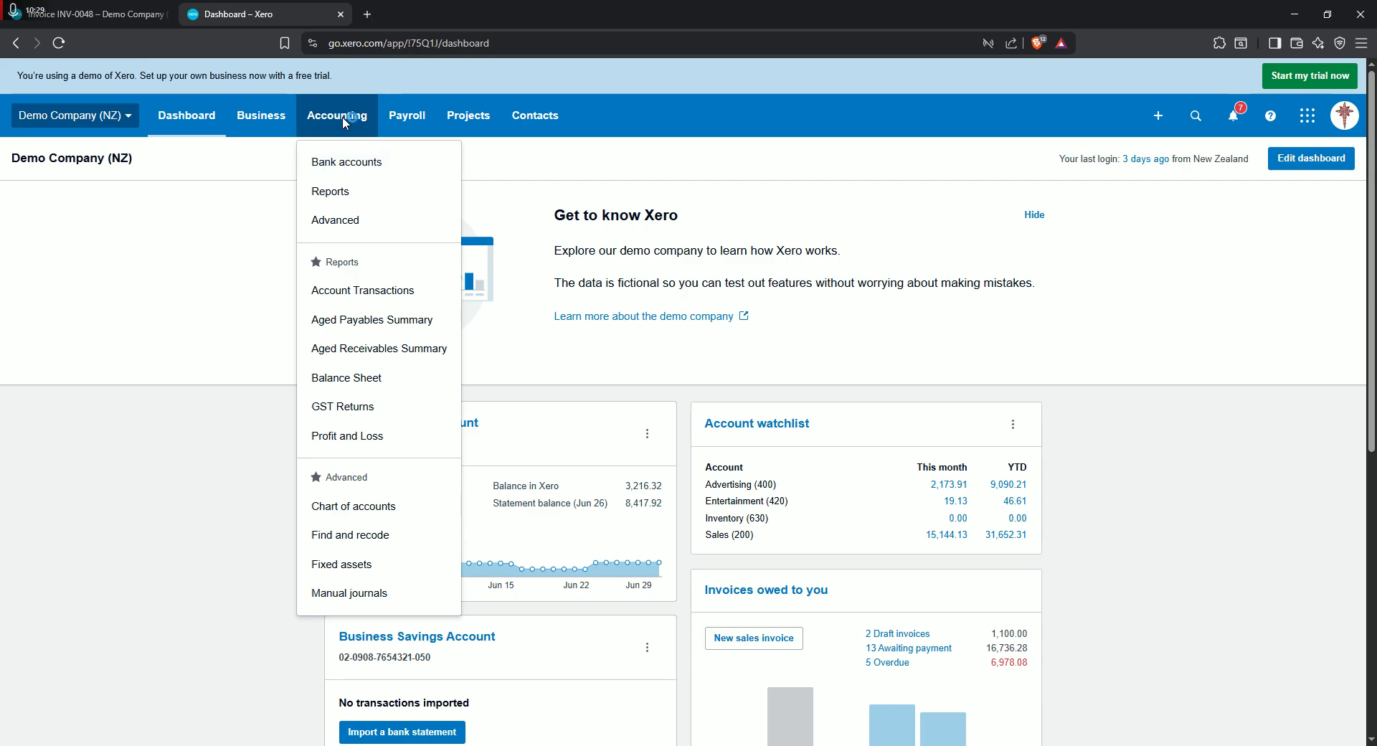
{"action": "left_click", "coordinate": [383, 165]}
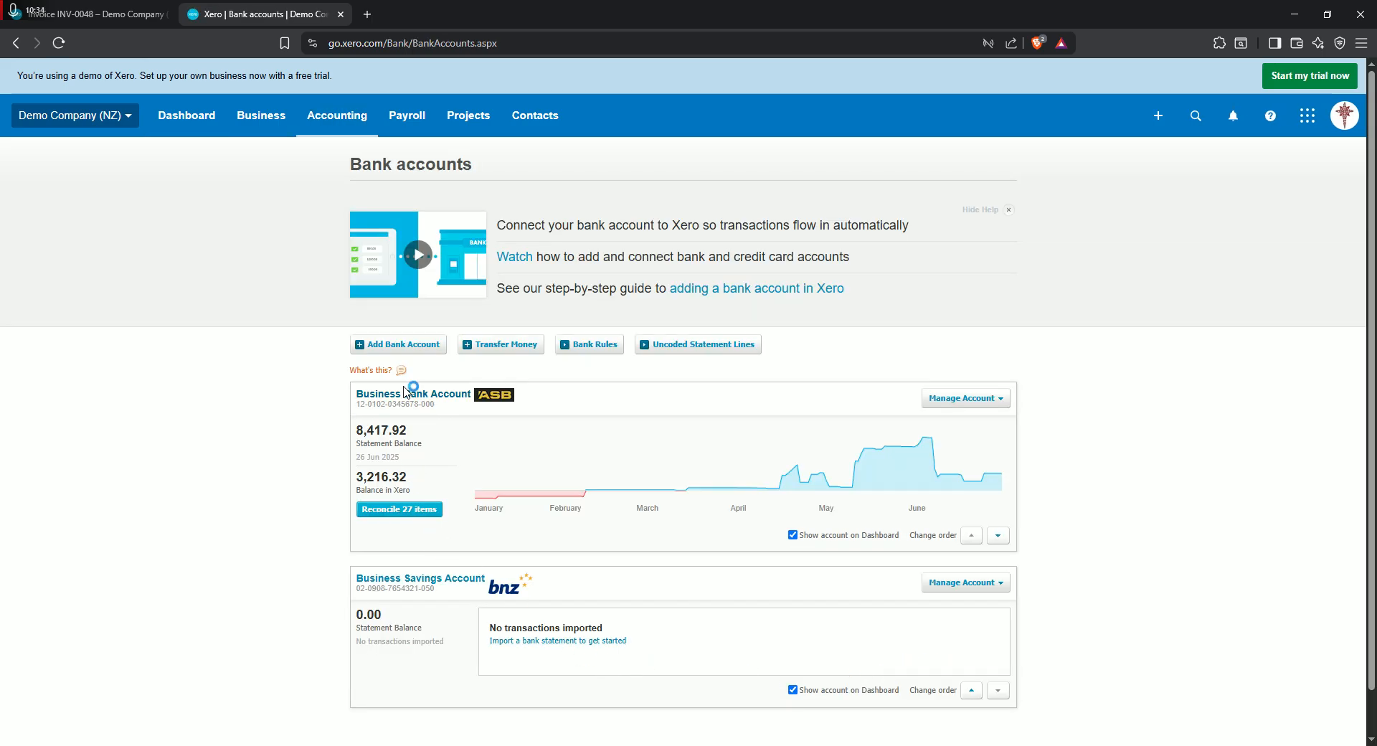
{"action": "left_click", "coordinate": [405, 394]}
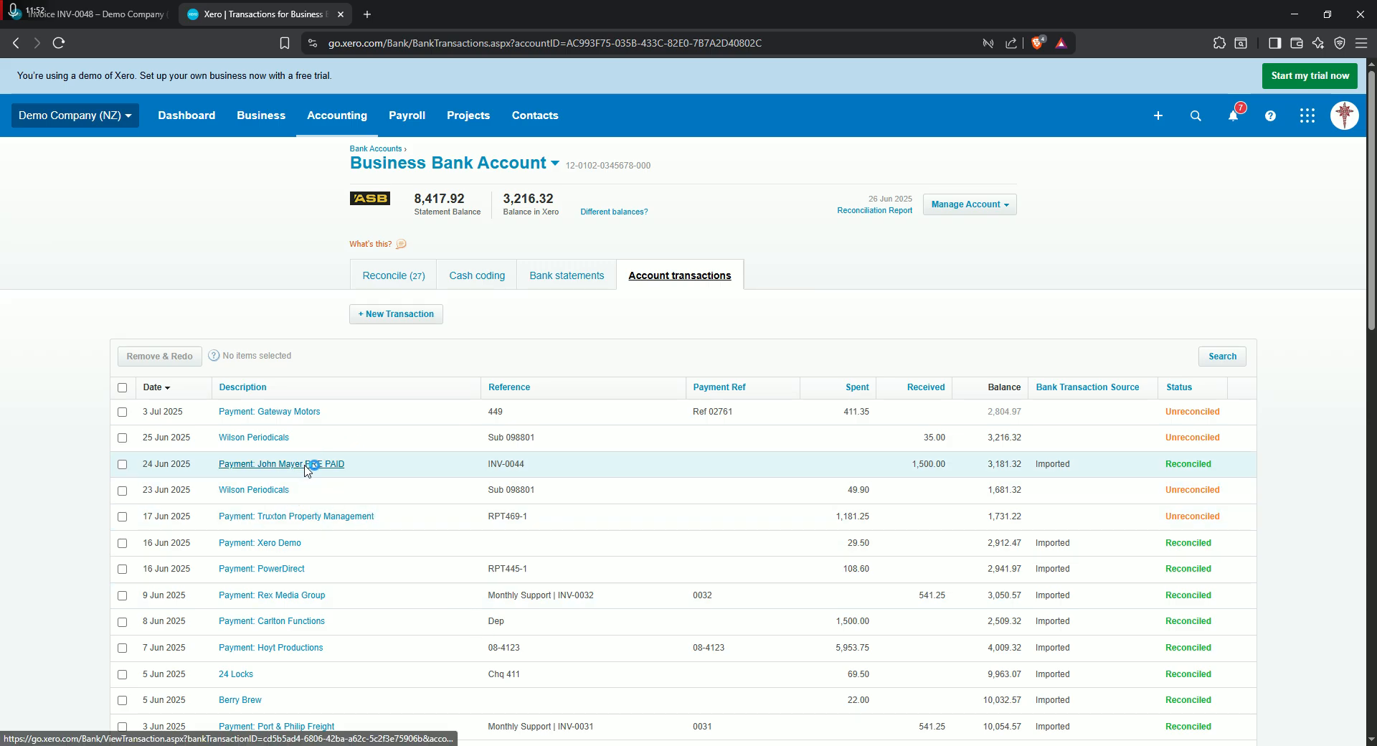
{"action": "left_click", "coordinate": [332, 464]}
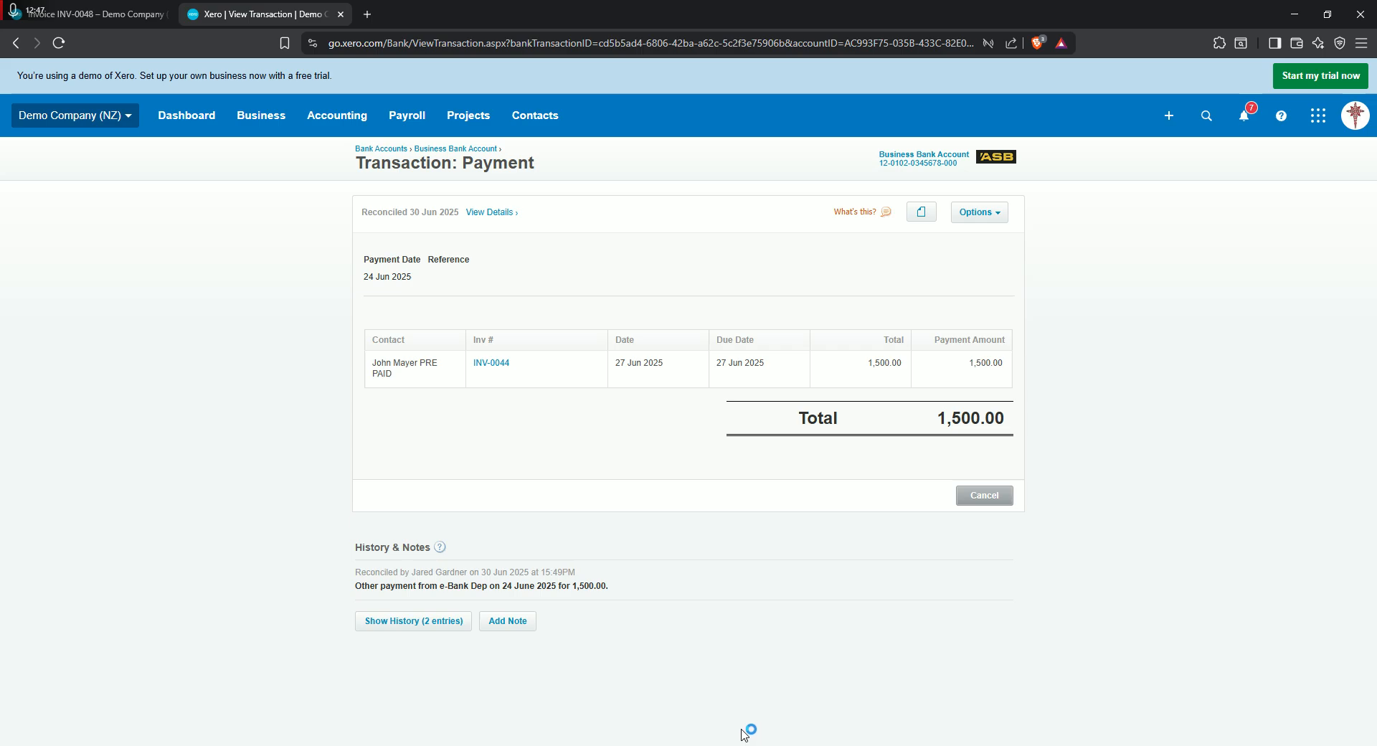
{"action": "mouse_move", "coordinate": [717, 745]}
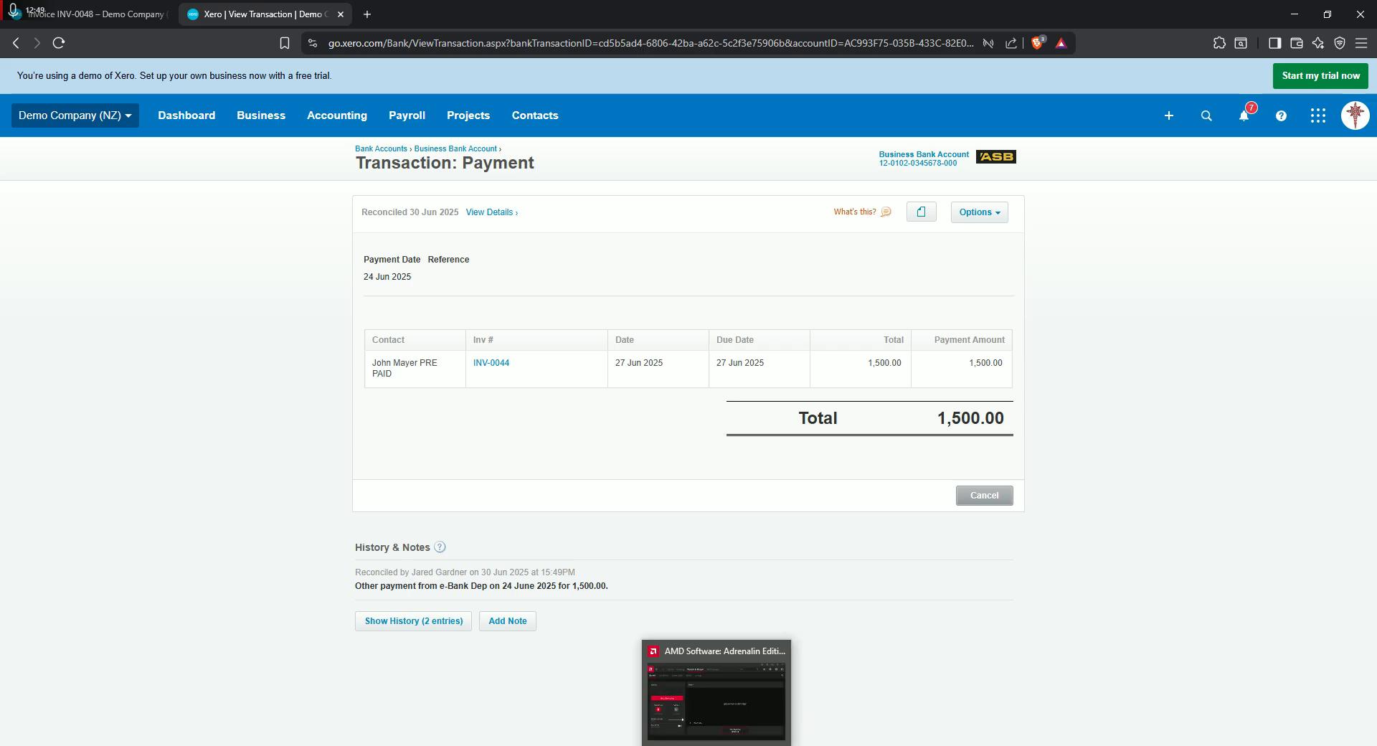